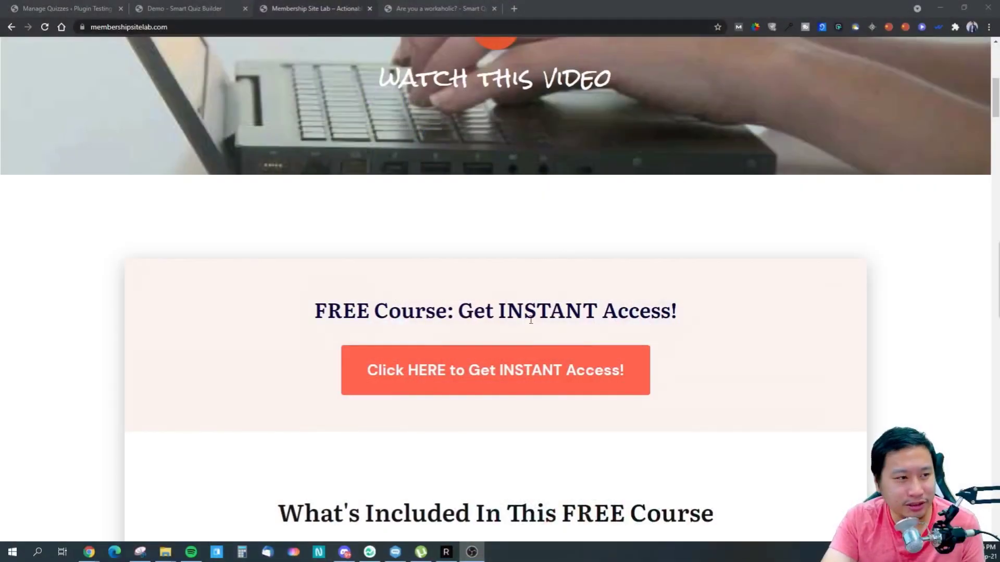
Step: Open the free-course signup popup on Membership Site Lab, then close it again
{"action": "scroll", "coordinate": [415, 330], "scroll_direction": "up", "scroll_amount": 5}
{"action": "scroll", "coordinate": [239, 237], "scroll_direction": "down", "scroll_amount": 4}
{"action": "scroll", "coordinate": [292, 244], "scroll_direction": "down", "scroll_amount": 5}
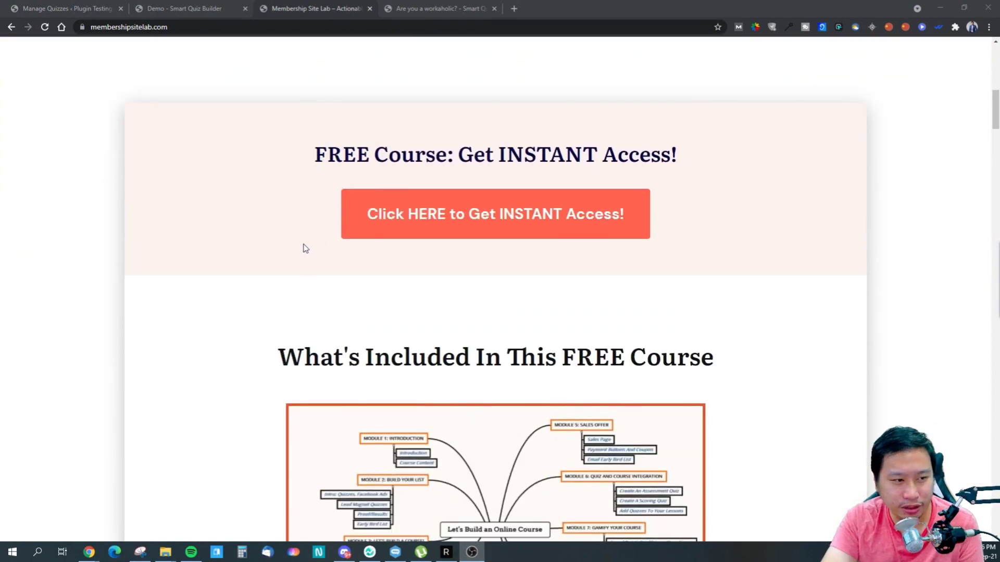
{"action": "scroll", "coordinate": [500, 310], "scroll_direction": "down", "scroll_amount": 1}
{"action": "scroll", "coordinate": [479, 307], "scroll_direction": "up", "scroll_amount": 3}
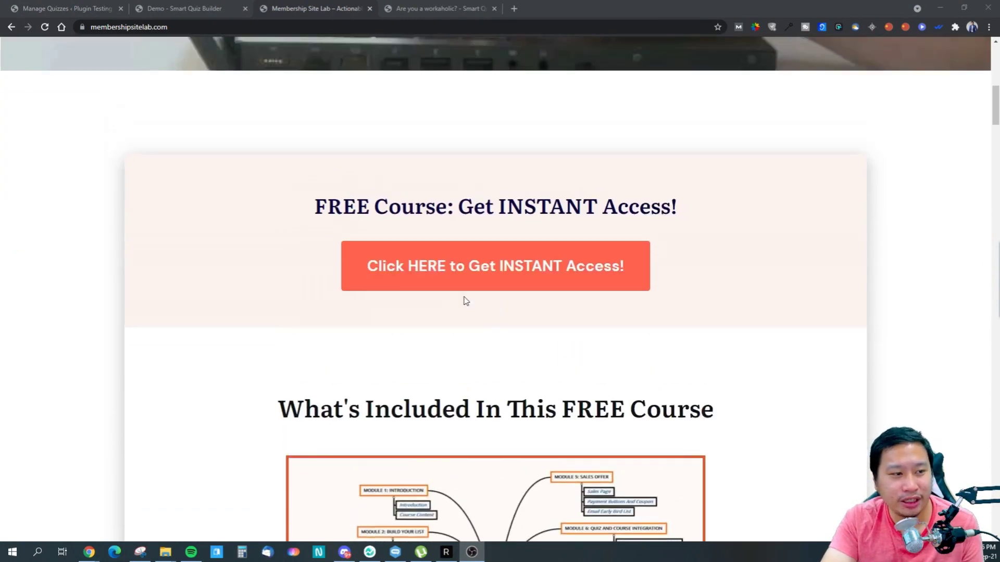
{"action": "left_click", "coordinate": [428, 266]}
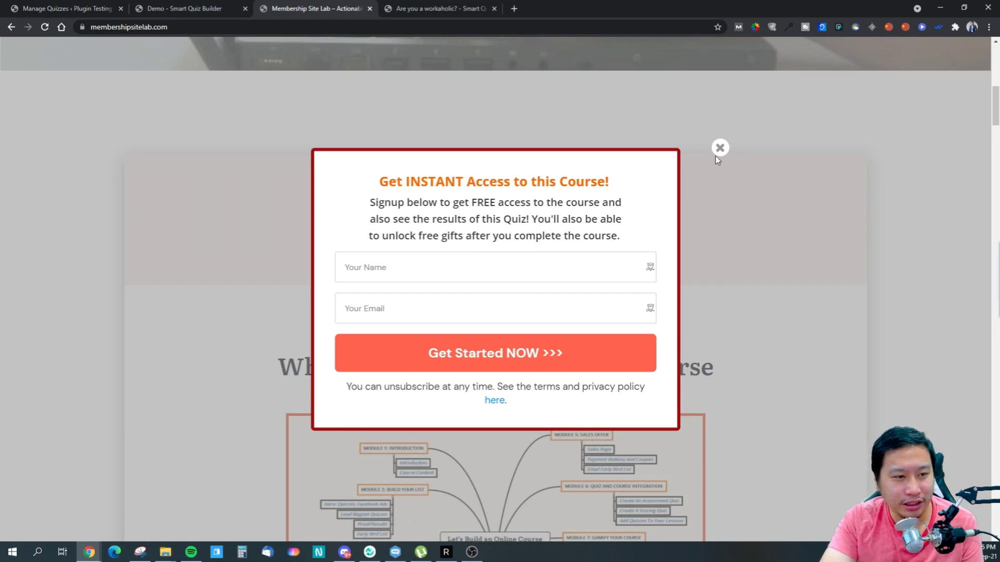
{"action": "left_click", "coordinate": [684, 139]}
Step: Browse the Personality Quiz and Lead Magnet Quiz demos, then reload the Membership Site Lab page
{"action": "left_click", "coordinate": [189, 6]}
{"action": "scroll", "coordinate": [297, 239], "scroll_direction": "up", "scroll_amount": 3}
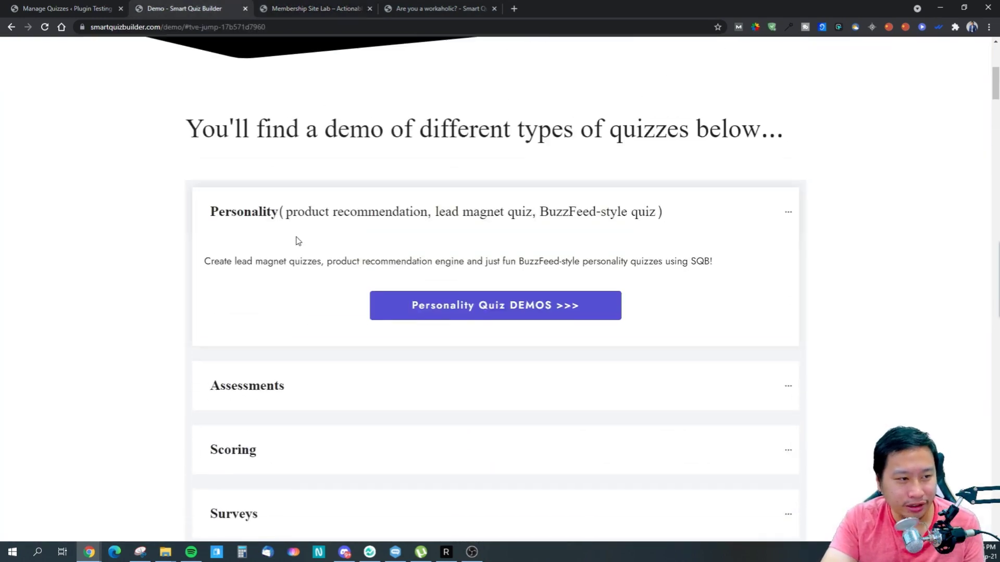
{"action": "left_click", "coordinate": [459, 312]}
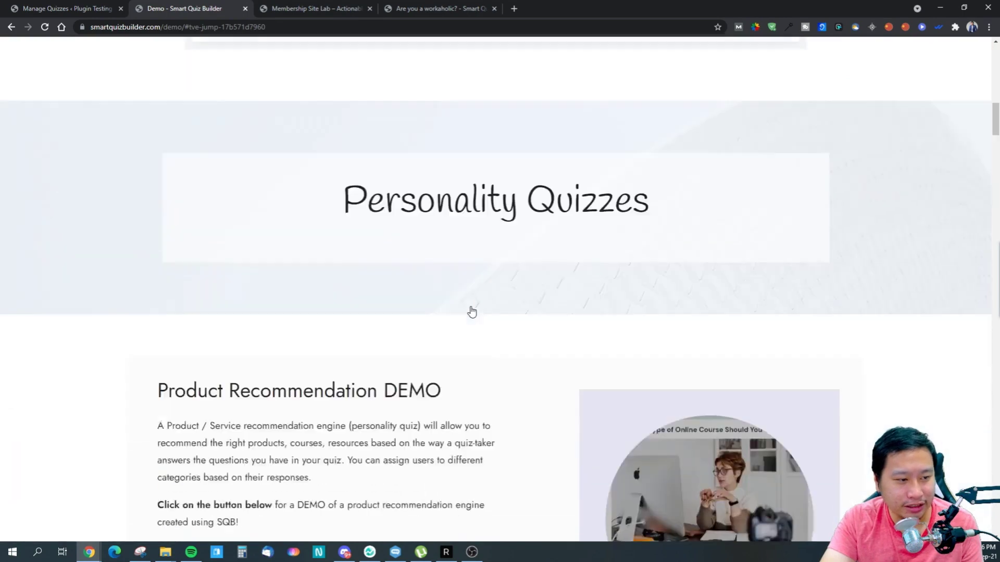
{"action": "scroll", "coordinate": [440, 312], "scroll_direction": "up", "scroll_amount": 2}
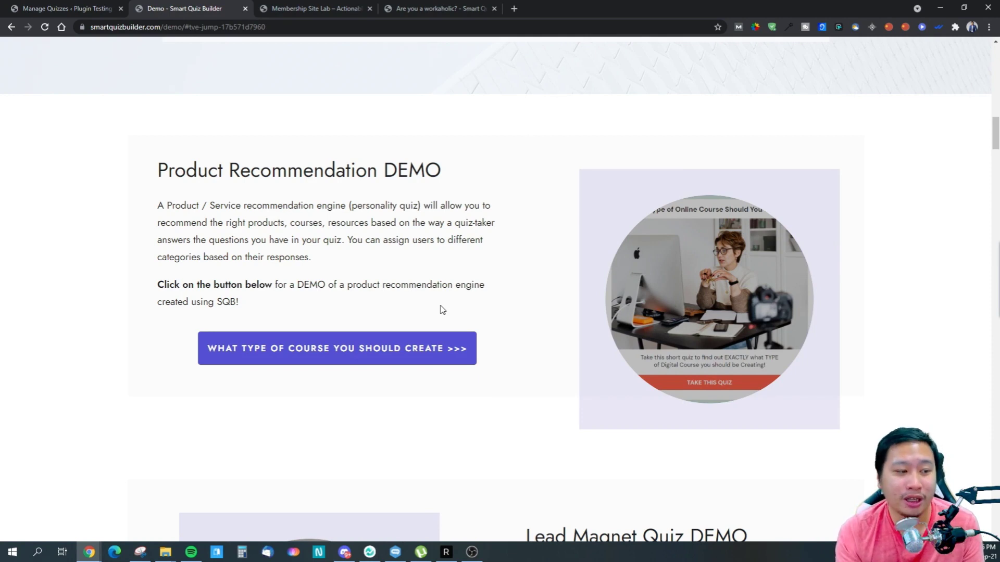
{"action": "scroll", "coordinate": [432, 311], "scroll_direction": "down", "scroll_amount": 5}
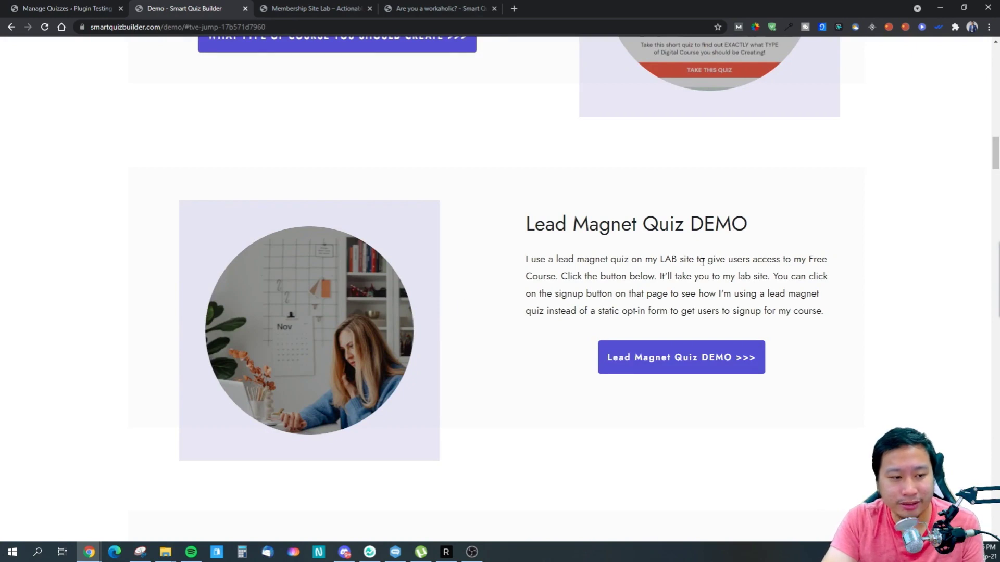
{"action": "left_click", "coordinate": [317, 9]}
{"action": "key", "text": "F5"}
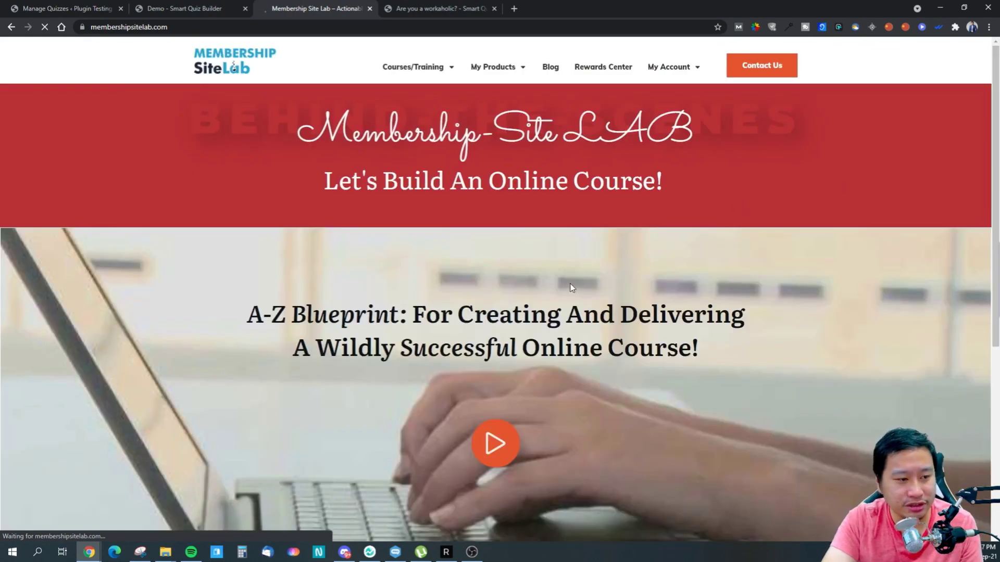
Step: Start the lead magnet quiz from the free-course box, dismiss it, and reopen it
{"action": "scroll", "coordinate": [495, 342], "scroll_direction": "down", "scroll_amount": 5}
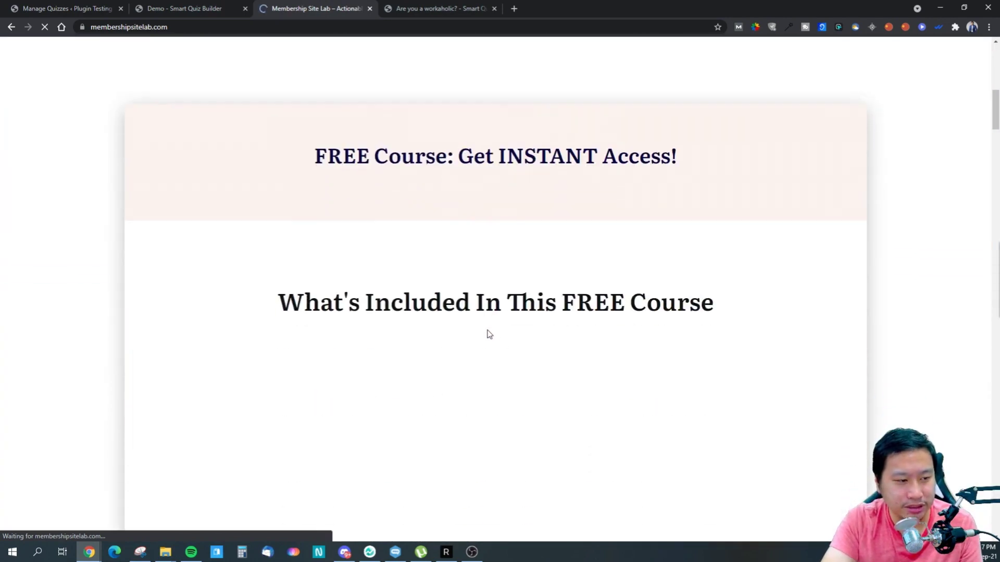
{"action": "left_click", "coordinate": [475, 225]}
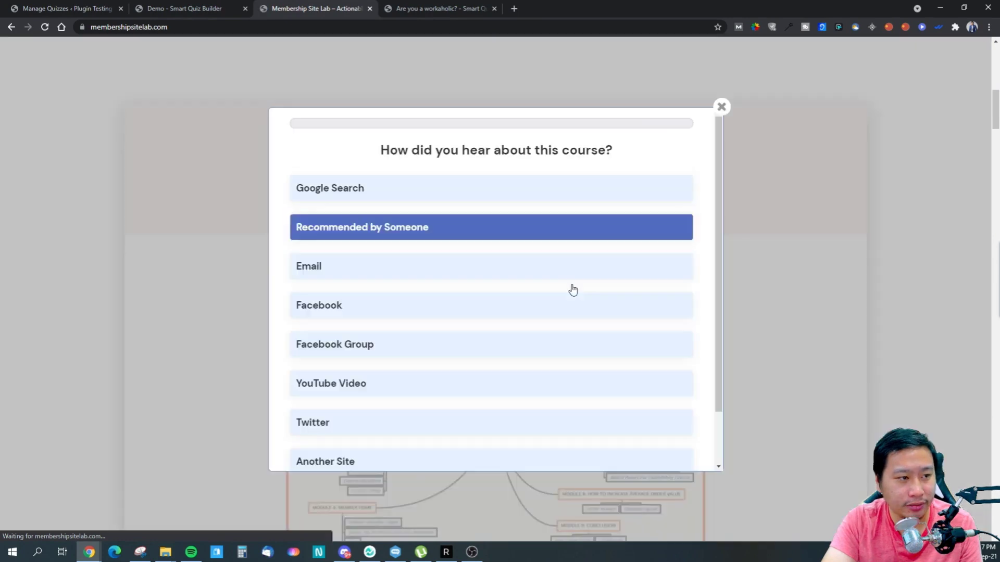
{"action": "left_click", "coordinate": [864, 275]}
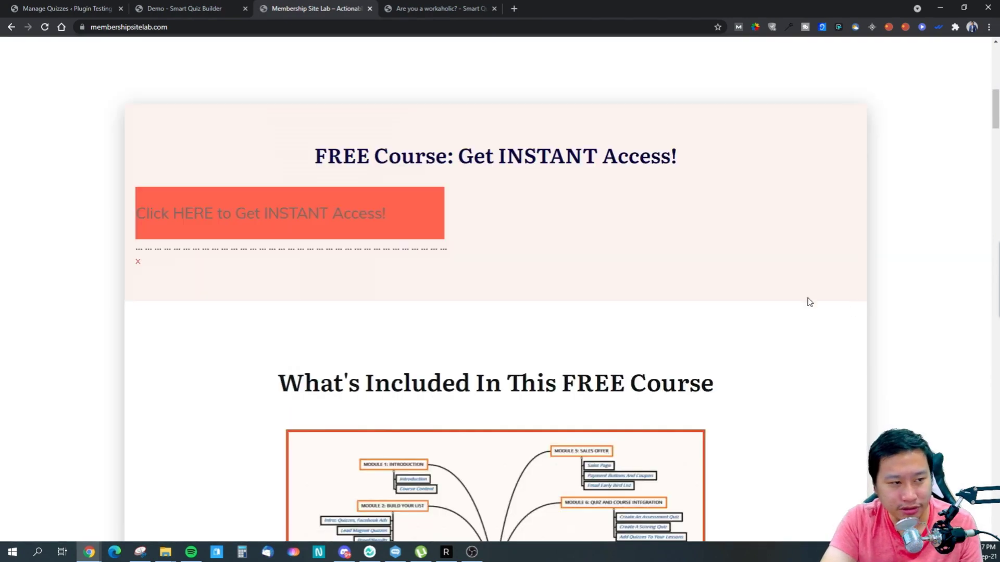
{"action": "scroll", "coordinate": [837, 311], "scroll_direction": "up", "scroll_amount": 2}
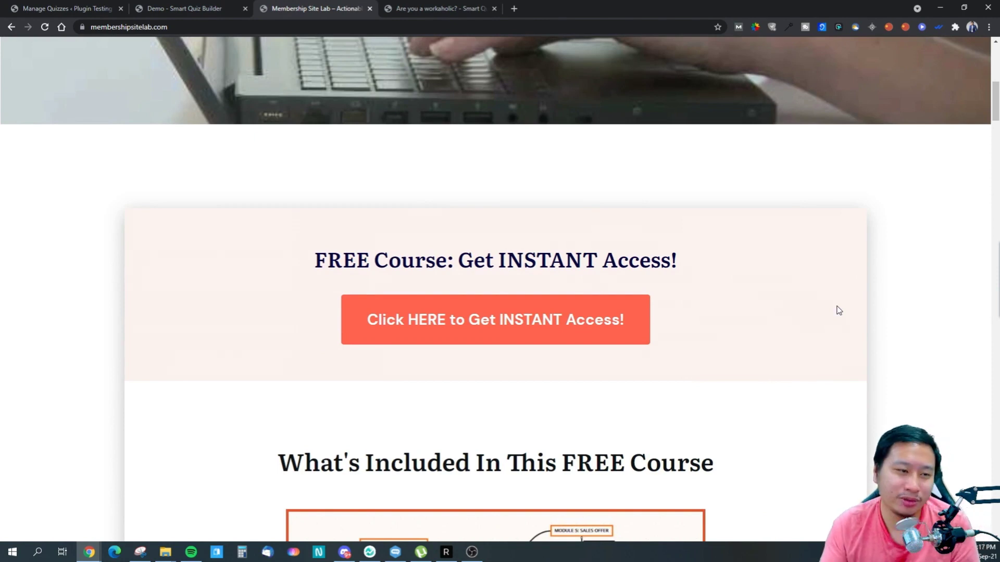
{"action": "left_click", "coordinate": [549, 331]}
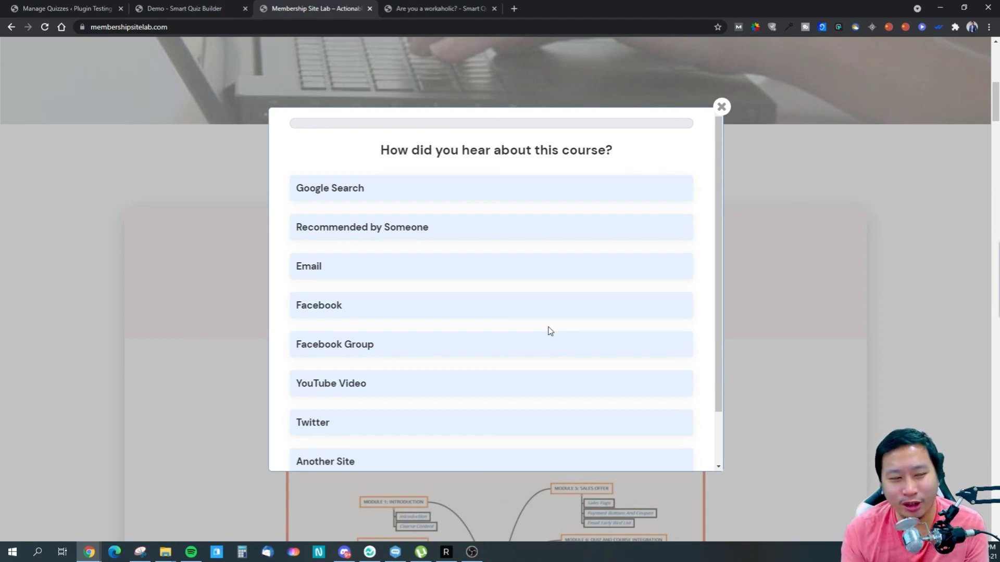
Step: Answer Google Search, No Audience, new to WordPress and no Membership Site, then close the quiz
{"action": "scroll", "coordinate": [550, 331], "scroll_direction": "up", "scroll_amount": 2}
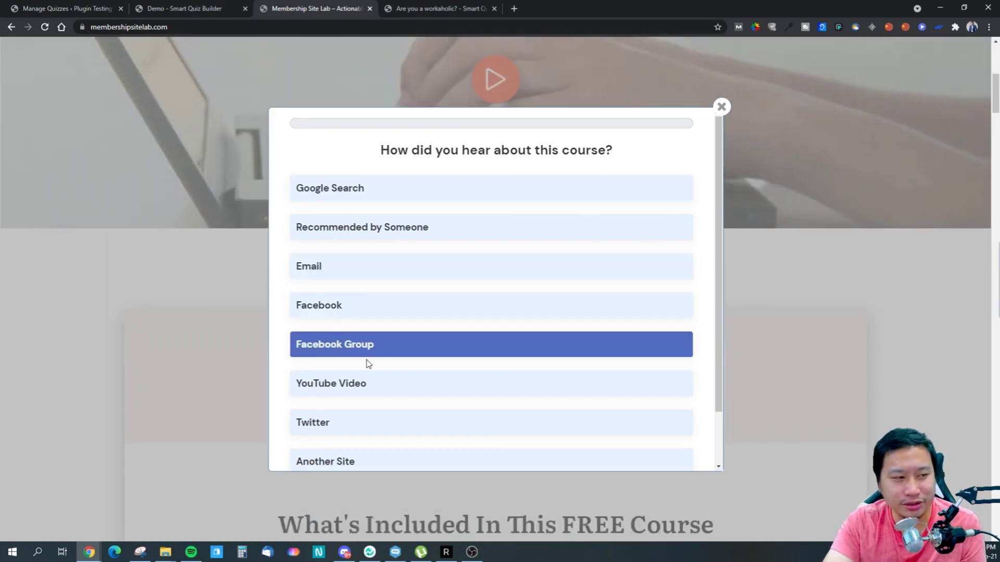
{"action": "left_click", "coordinate": [416, 196]}
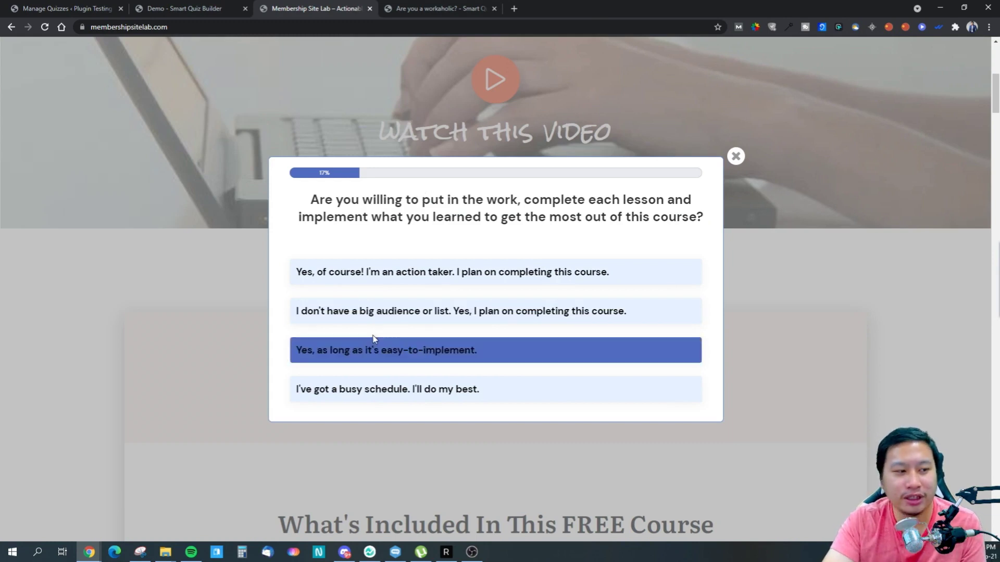
{"action": "left_click", "coordinate": [423, 272]}
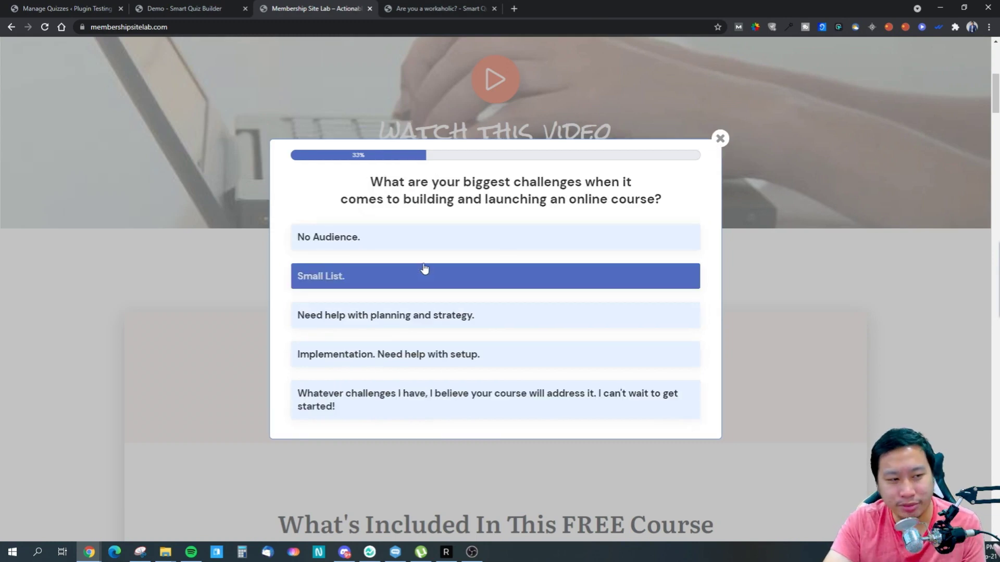
{"action": "left_click", "coordinate": [385, 244]}
{"action": "scroll", "coordinate": [468, 324], "scroll_direction": "down", "scroll_amount": 1}
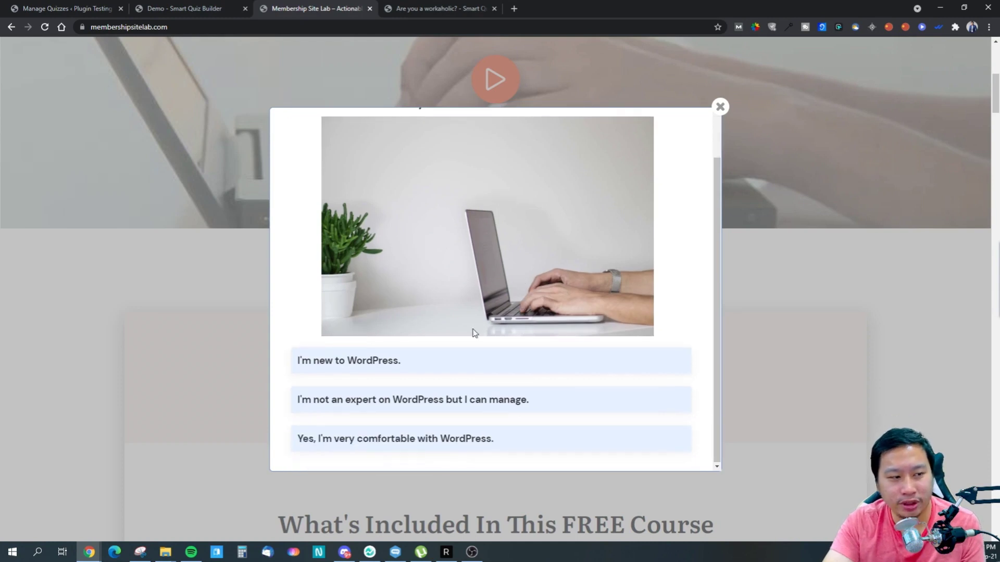
{"action": "left_click", "coordinate": [440, 360]}
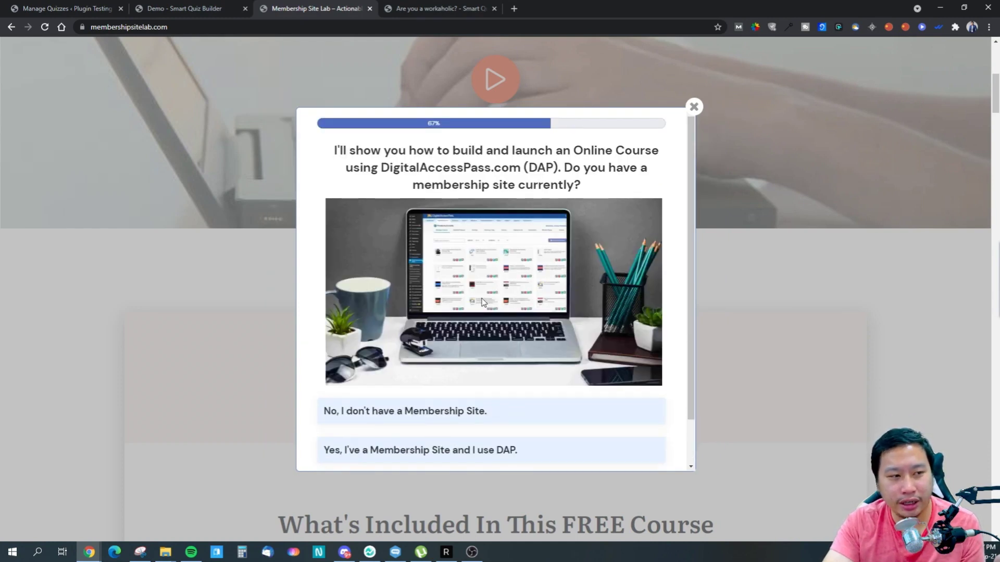
{"action": "scroll", "coordinate": [458, 302], "scroll_direction": "down", "scroll_amount": 1}
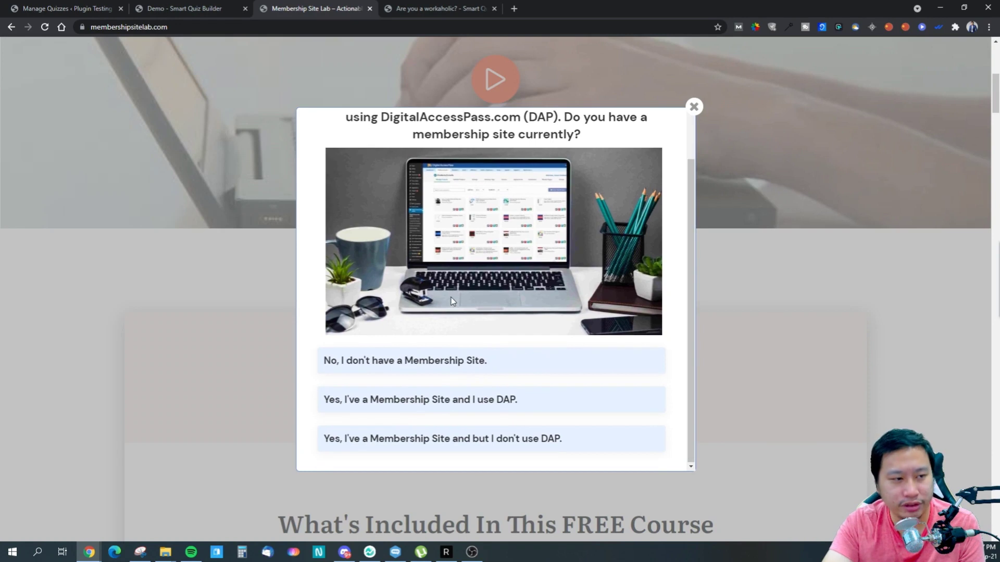
{"action": "left_click", "coordinate": [422, 367]}
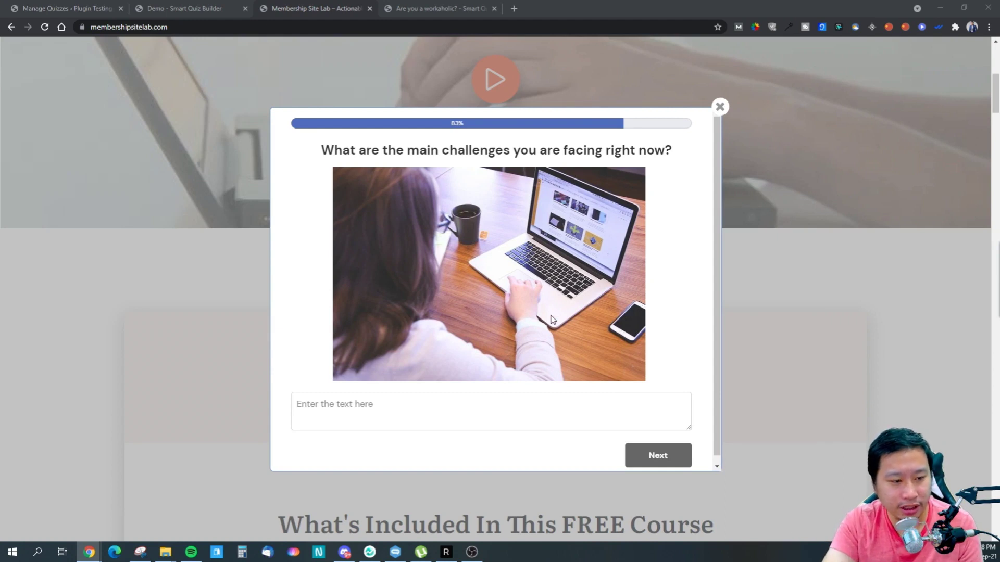
{"action": "scroll", "coordinate": [557, 338], "scroll_direction": "down", "scroll_amount": 1}
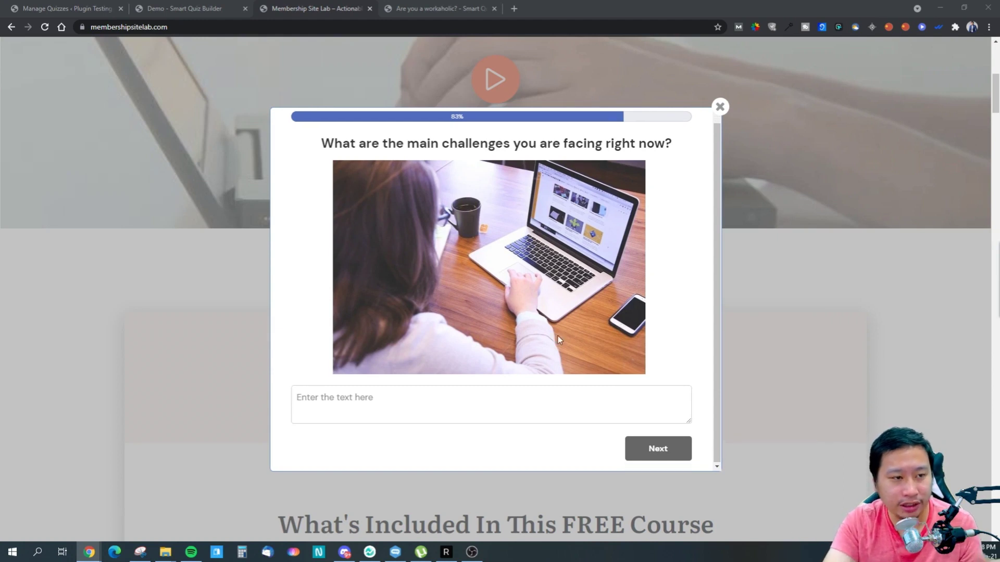
{"action": "left_click", "coordinate": [720, 107]}
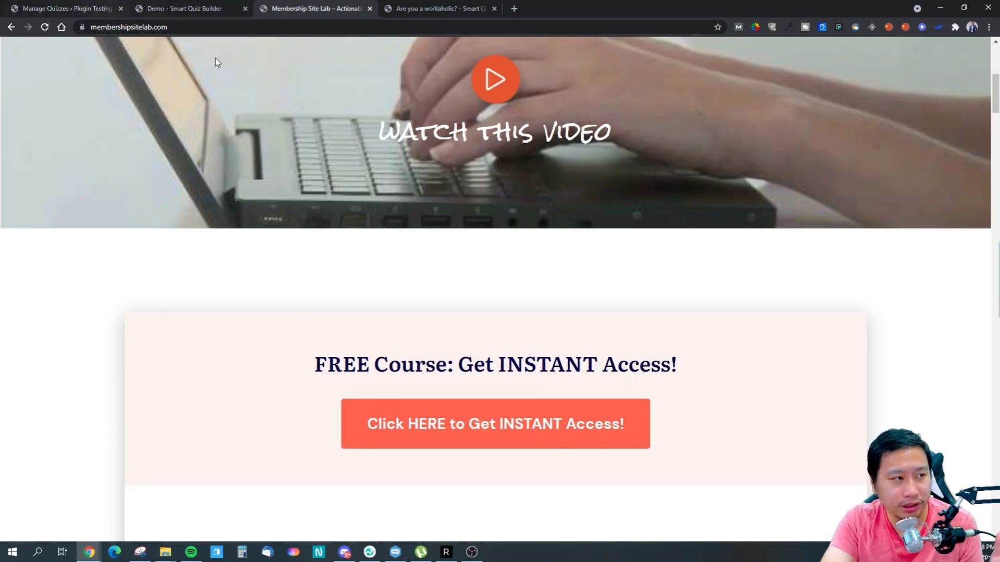
Step: Switch to the 'Are you a workaholic?' quiz page, reload it and start the quiz
{"action": "left_click", "coordinate": [423, 8]}
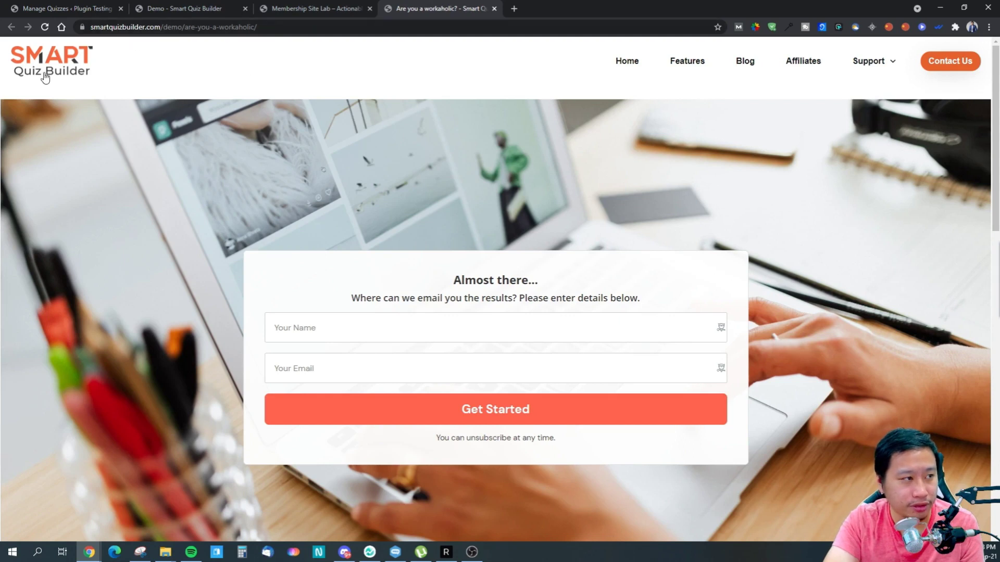
{"action": "left_click", "coordinate": [45, 27]}
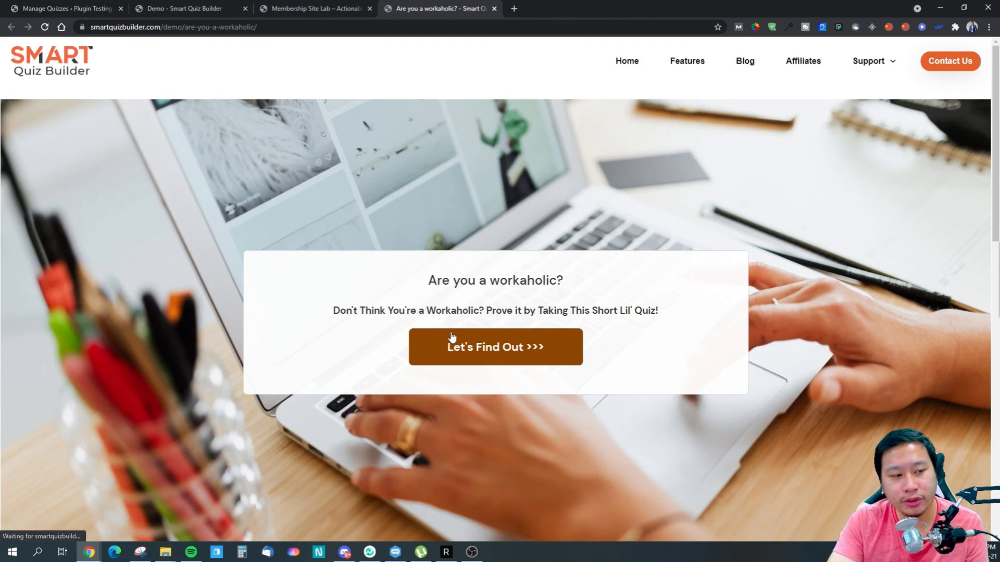
{"action": "left_click", "coordinate": [452, 339]}
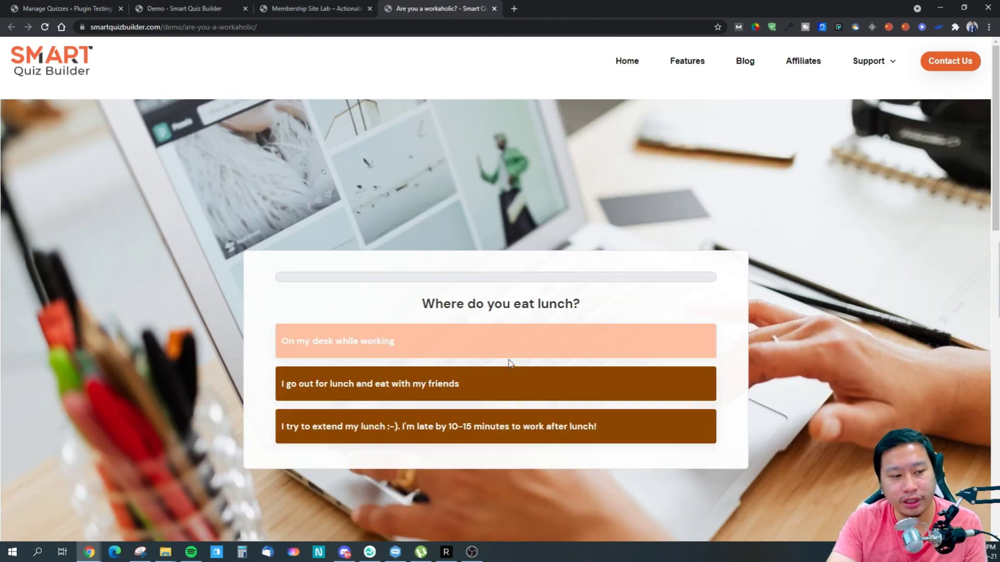
Step: Answer all seven workaholic questions up to the results form, then return to Manage Quizzes
{"action": "left_click", "coordinate": [384, 351]}
{"action": "left_click", "coordinate": [452, 344]}
{"action": "left_click", "coordinate": [447, 349]}
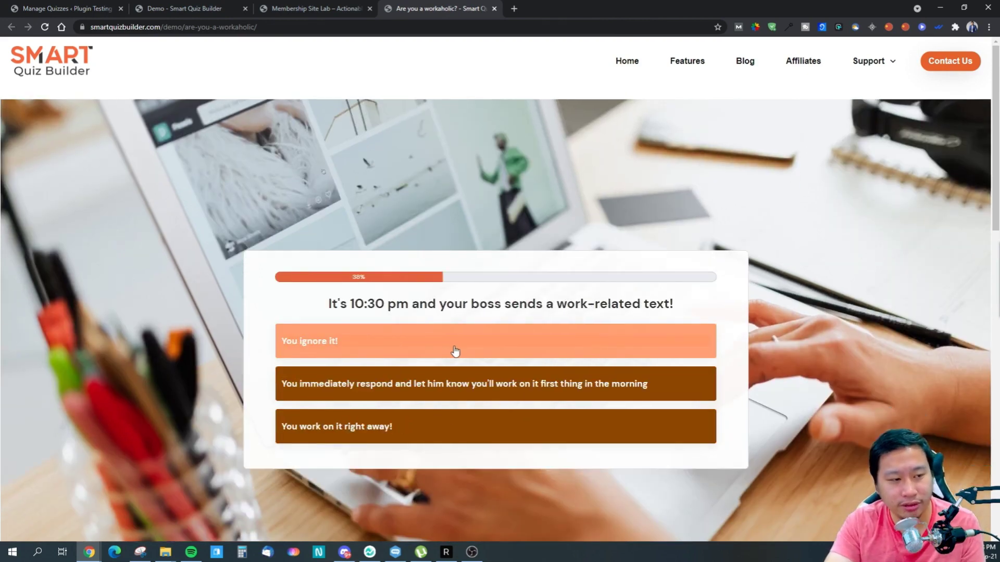
{"action": "left_click", "coordinate": [455, 351]}
{"action": "left_click", "coordinate": [467, 385]}
{"action": "left_click", "coordinate": [475, 423]}
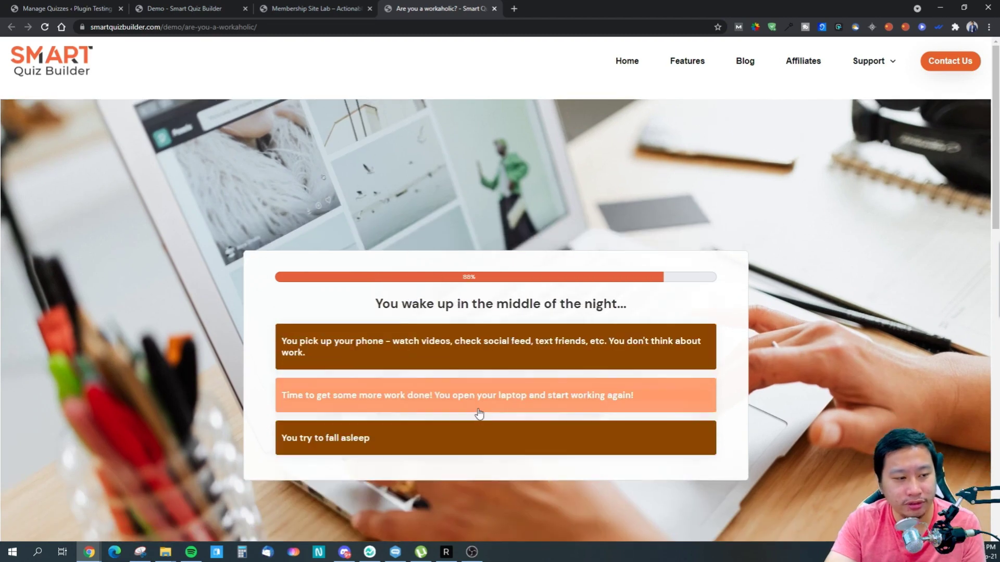
{"action": "left_click", "coordinate": [490, 355]}
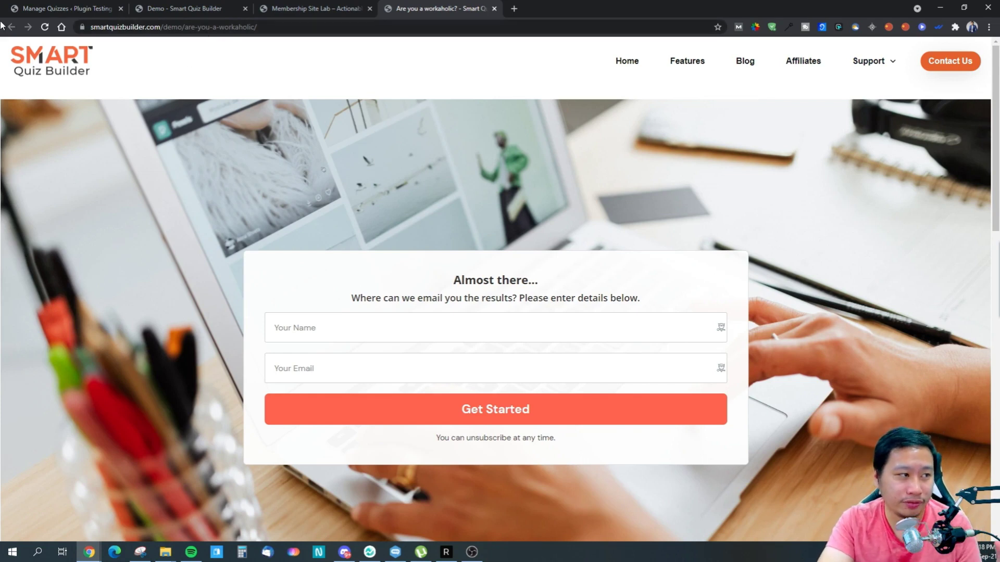
{"action": "left_click", "coordinate": [63, 7]}
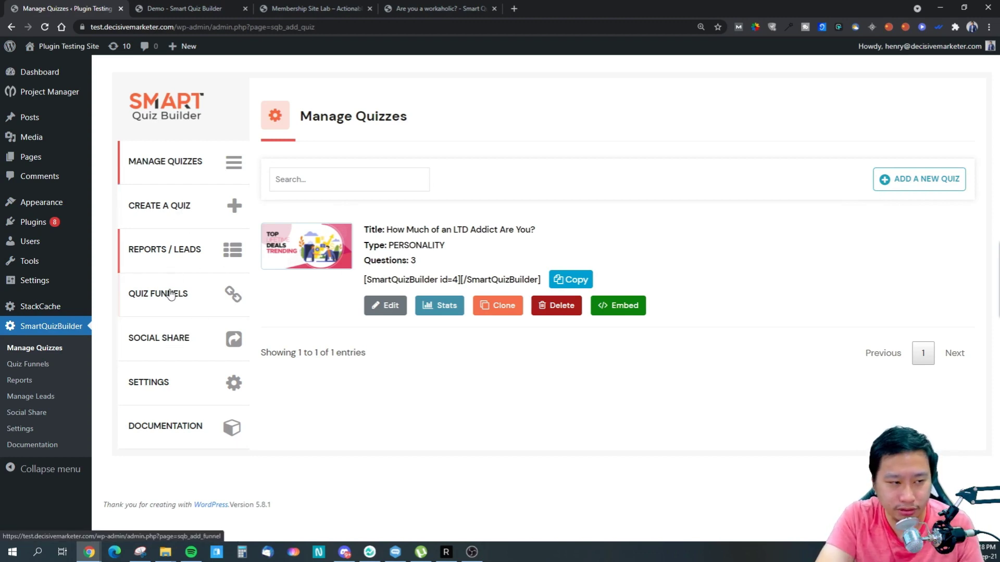
Step: Open SETTINGS from the Smart Quiz Builder side menu to reach Advanced Quiz Settings
{"action": "left_click", "coordinate": [160, 383]}
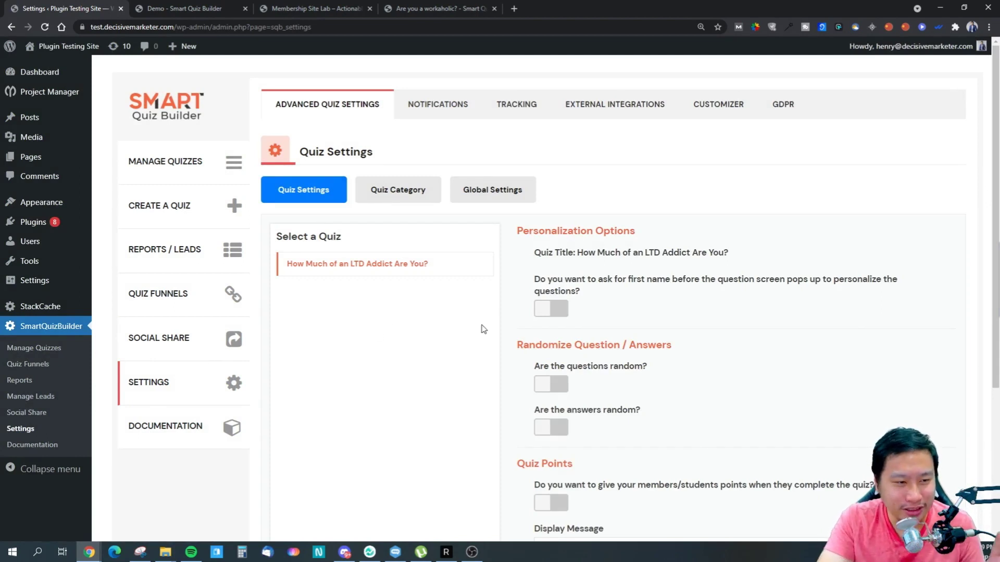
Step: Try the Quiz Points toggle and highlight the GameOfPoints.com requirement in its notice
{"action": "scroll", "coordinate": [483, 329], "scroll_direction": "down", "scroll_amount": 2}
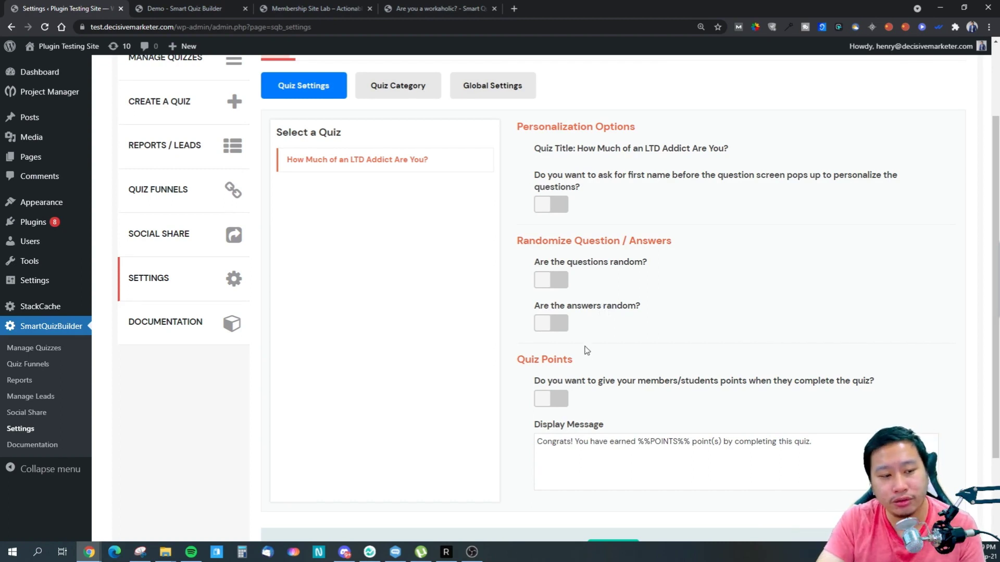
{"action": "scroll", "coordinate": [588, 354], "scroll_direction": "down", "scroll_amount": 1}
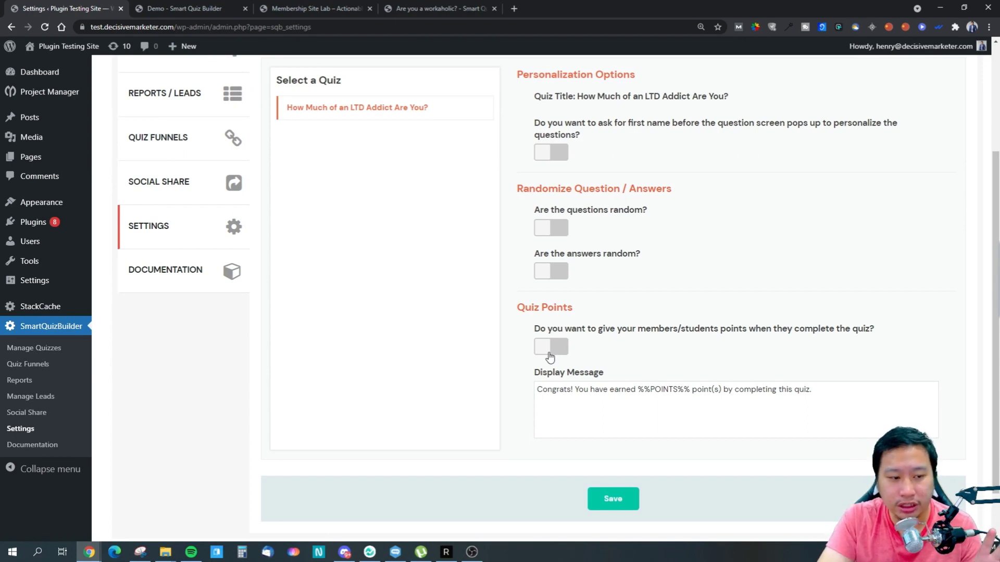
{"action": "left_click", "coordinate": [550, 357]}
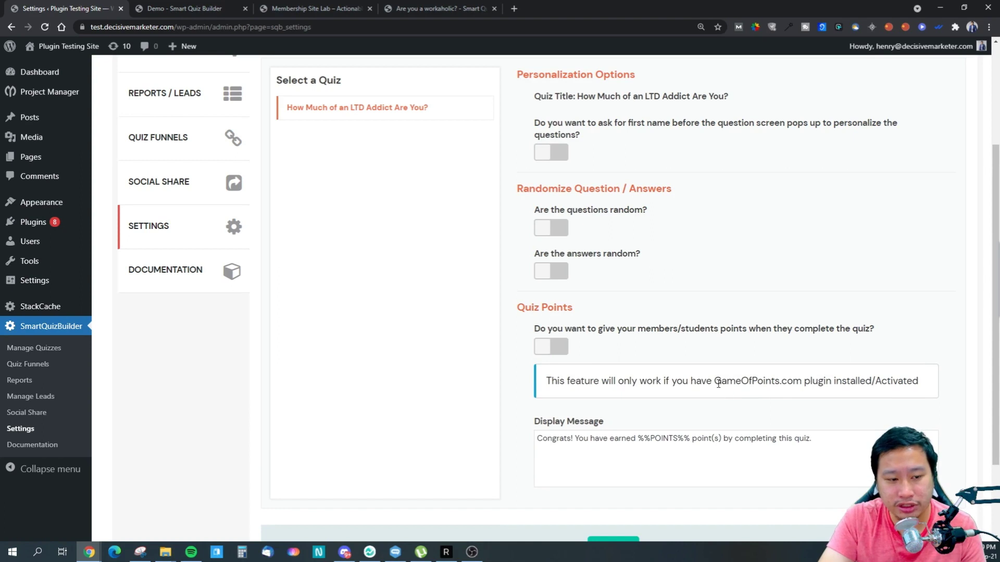
{"action": "left_click_drag", "start_coordinate": [715, 383], "coordinate": [803, 392]}
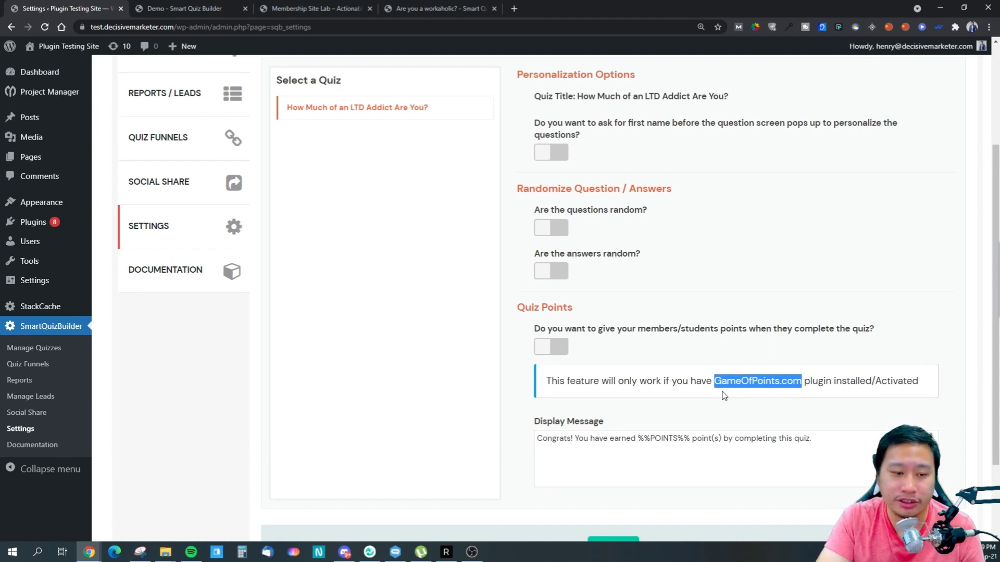
{"action": "left_click", "coordinate": [566, 367]}
Step: Scroll back up and show the Quiz Category tab, which has no categories yet
{"action": "scroll", "coordinate": [613, 395], "scroll_direction": "down", "scroll_amount": 2}
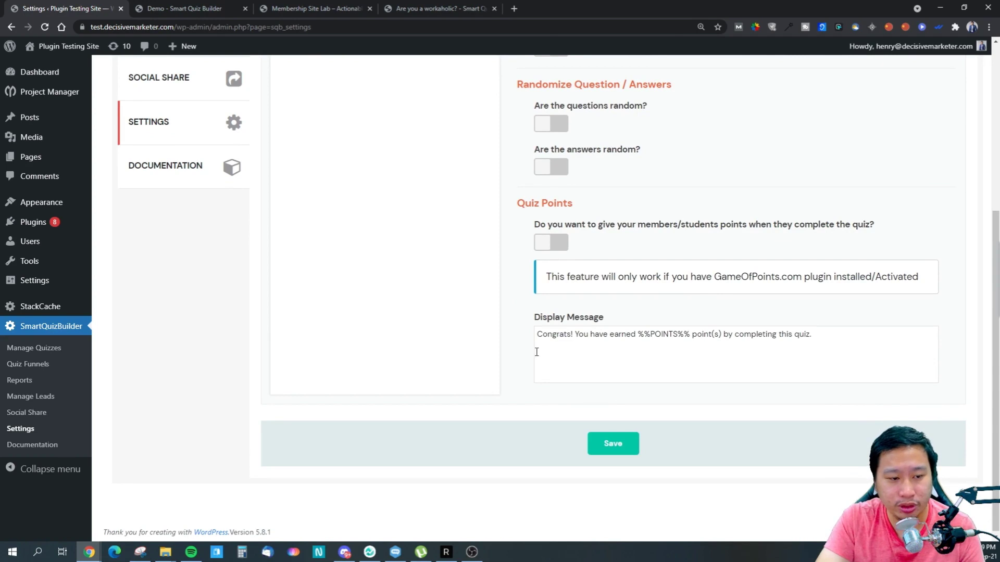
{"action": "scroll", "coordinate": [536, 353], "scroll_direction": "up", "scroll_amount": 3}
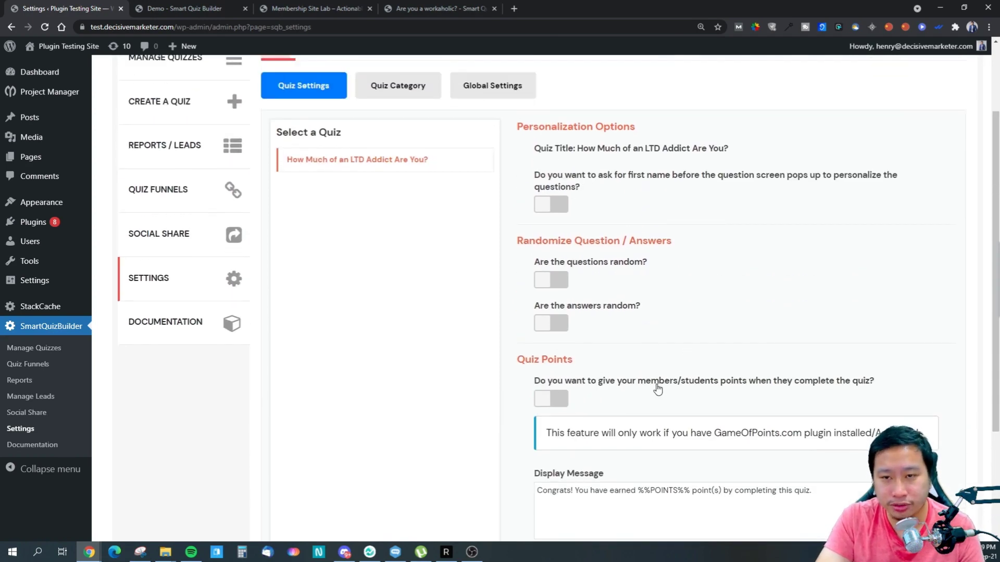
{"action": "scroll", "coordinate": [661, 375], "scroll_direction": "up", "scroll_amount": 2}
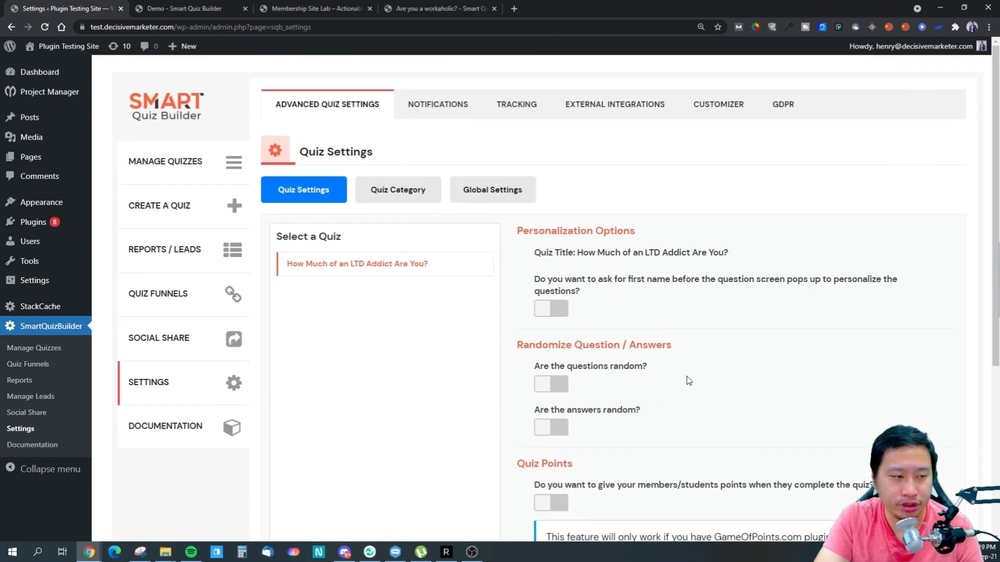
{"action": "left_click", "coordinate": [394, 190]}
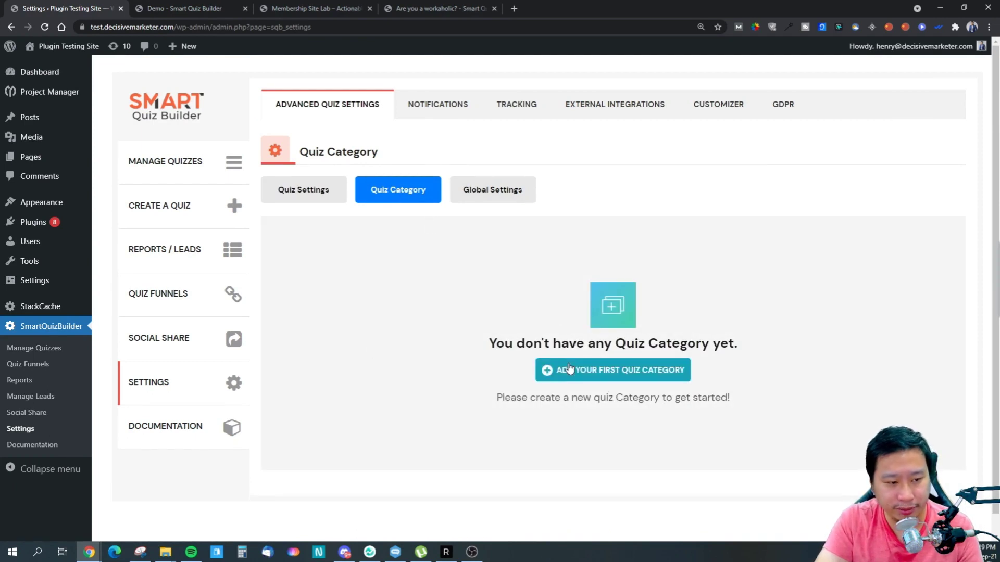
Step: Show the Global Settings tab, leaving the disable WordPress sync option off
{"action": "left_click", "coordinate": [475, 194]}
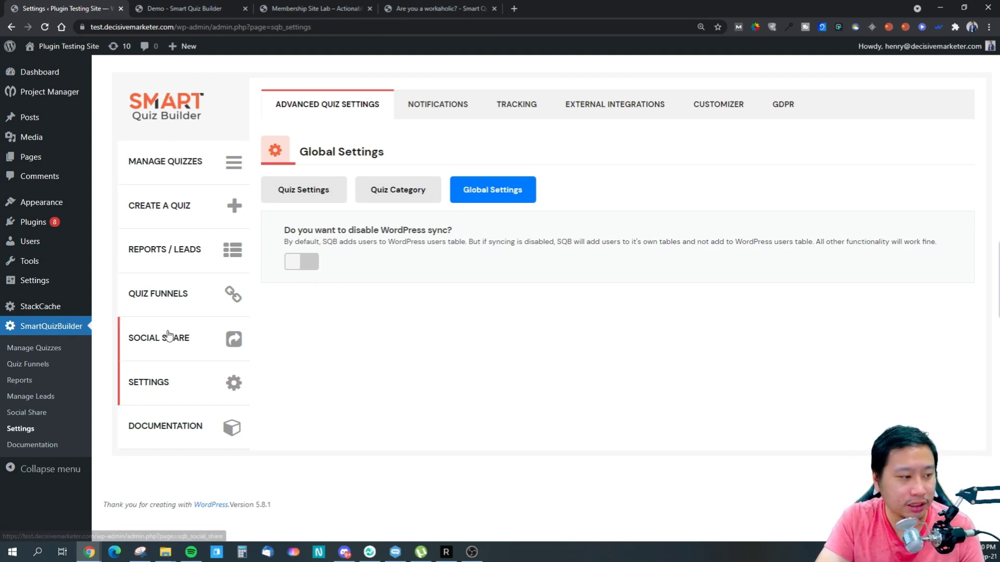
Step: Visit the Social Share page, then return to Settings and show the Notifications tab
{"action": "left_click", "coordinate": [173, 350]}
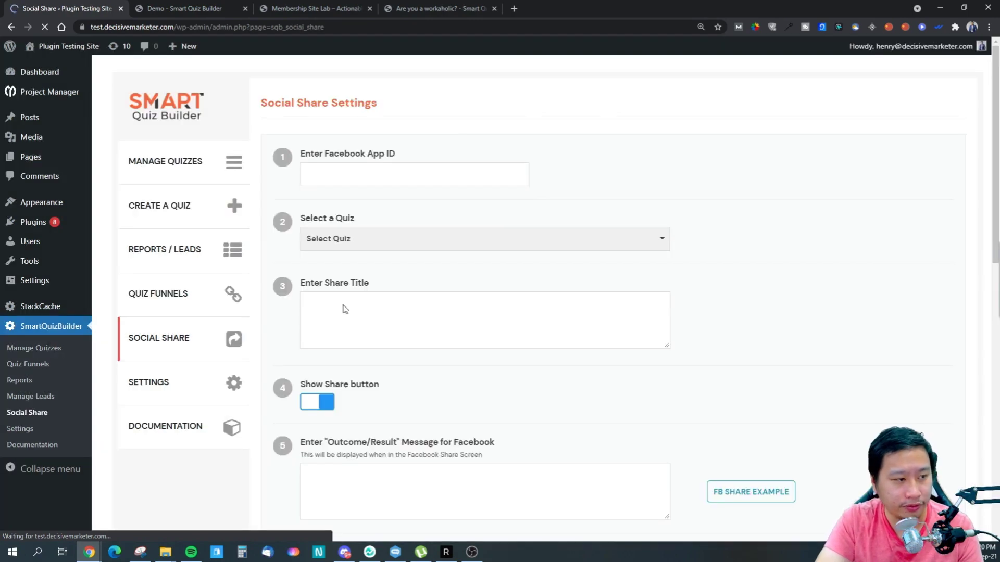
{"action": "left_click", "coordinate": [173, 392]}
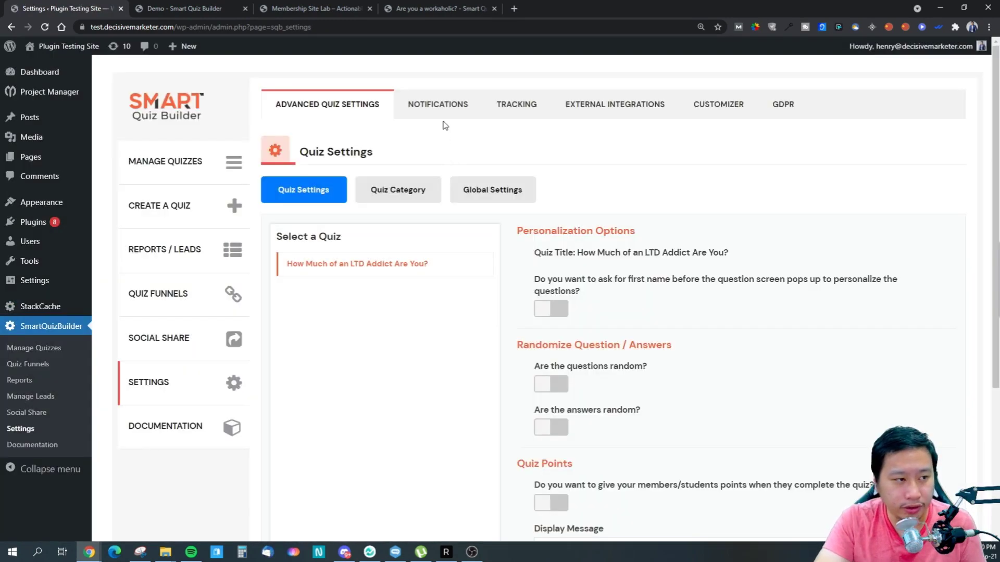
{"action": "left_click", "coordinate": [443, 109]}
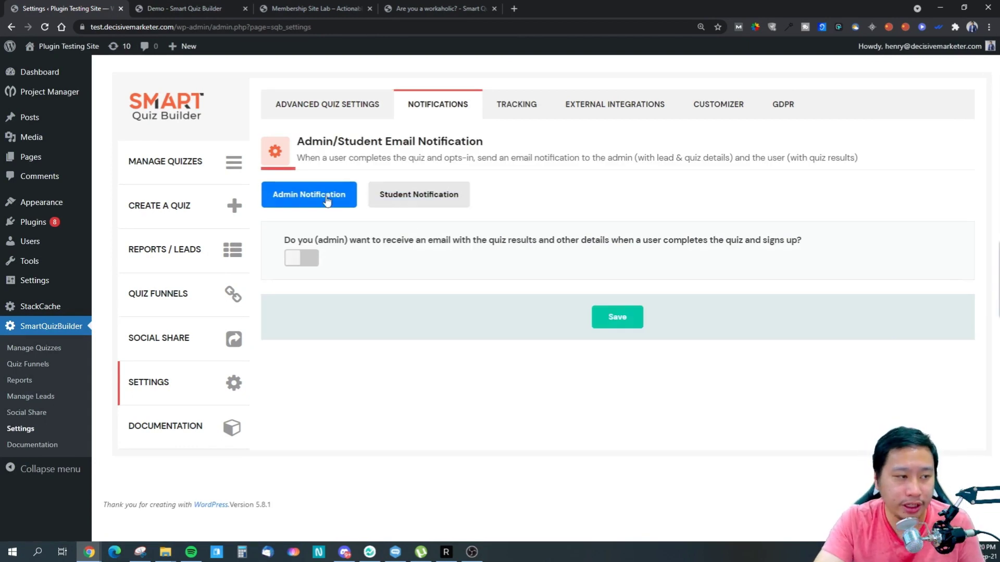
Step: Toggle Admin Notification on and back off, then go through Tracking to External Integrations
{"action": "left_click", "coordinate": [304, 260]}
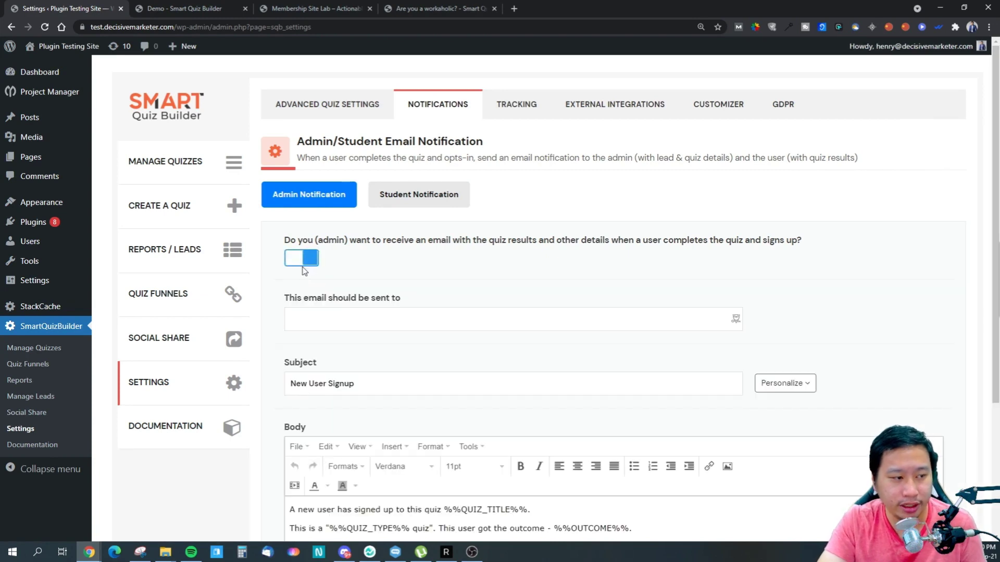
{"action": "left_click", "coordinate": [304, 259]}
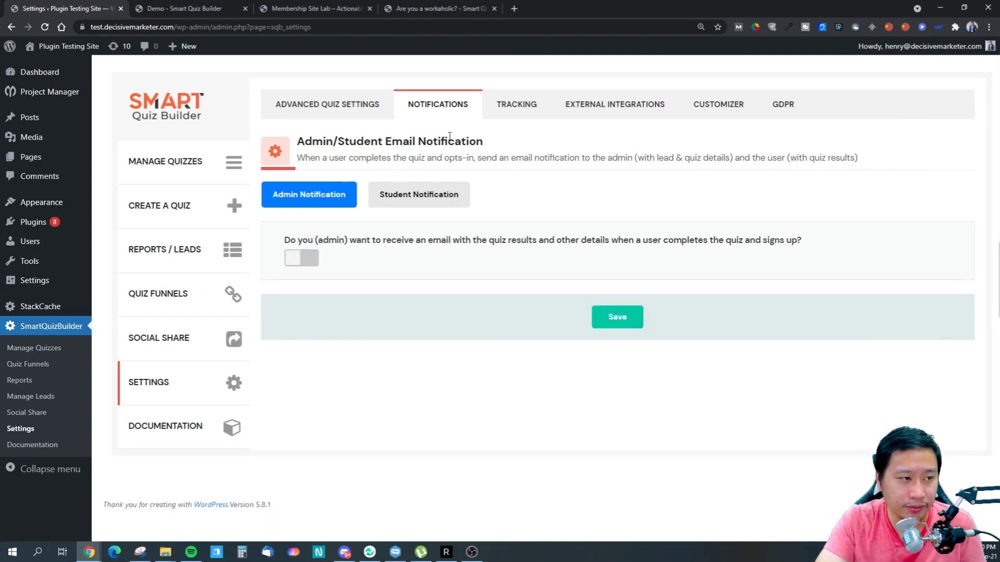
{"action": "left_click", "coordinate": [519, 115]}
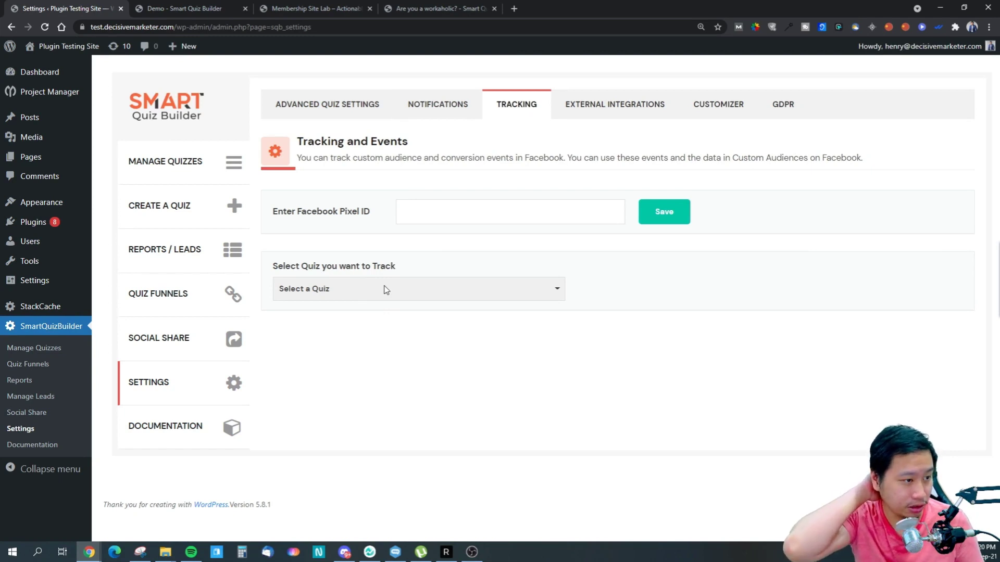
{"action": "left_click", "coordinate": [574, 105]}
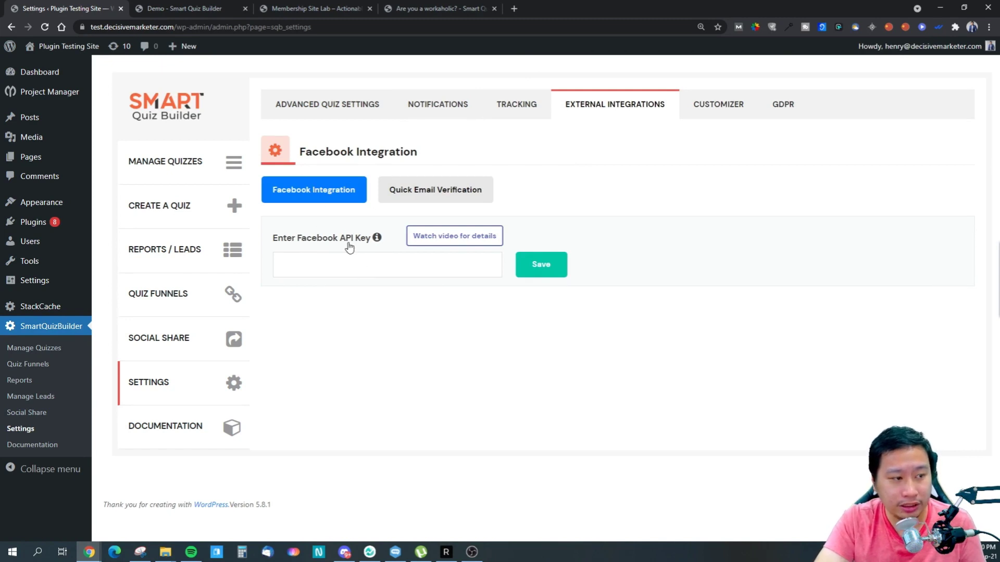
Step: Play the Facebook App ID tutorial video muted, skip ahead to app creation, then close it
{"action": "left_click", "coordinate": [431, 236]}
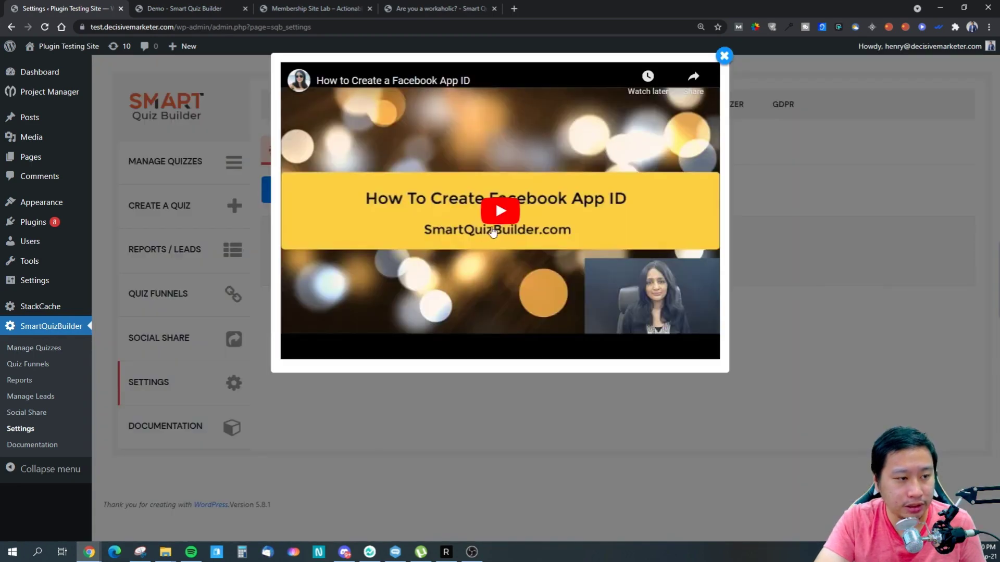
{"action": "left_click", "coordinate": [500, 211]}
{"action": "left_click", "coordinate": [324, 348]}
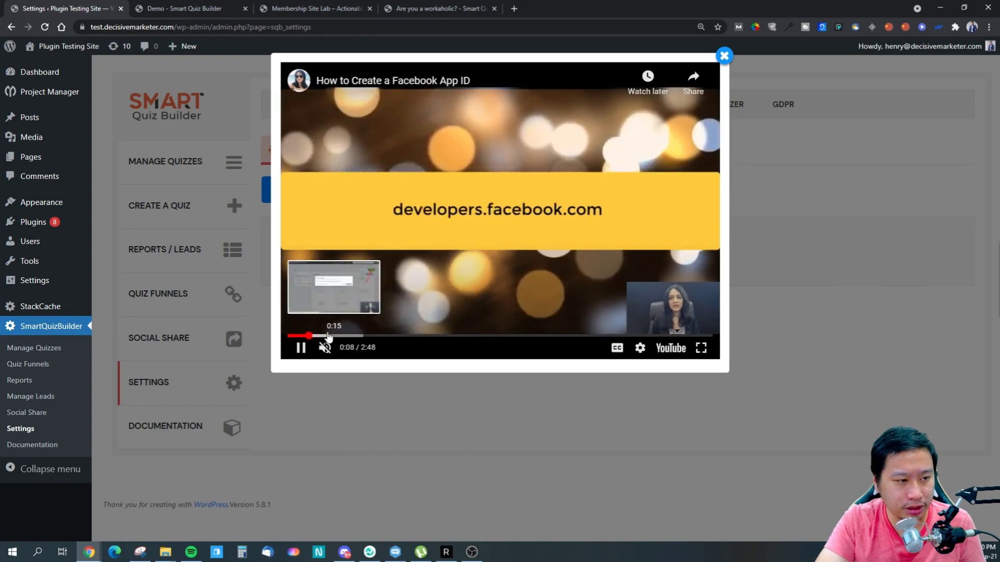
{"action": "left_click", "coordinate": [326, 336]}
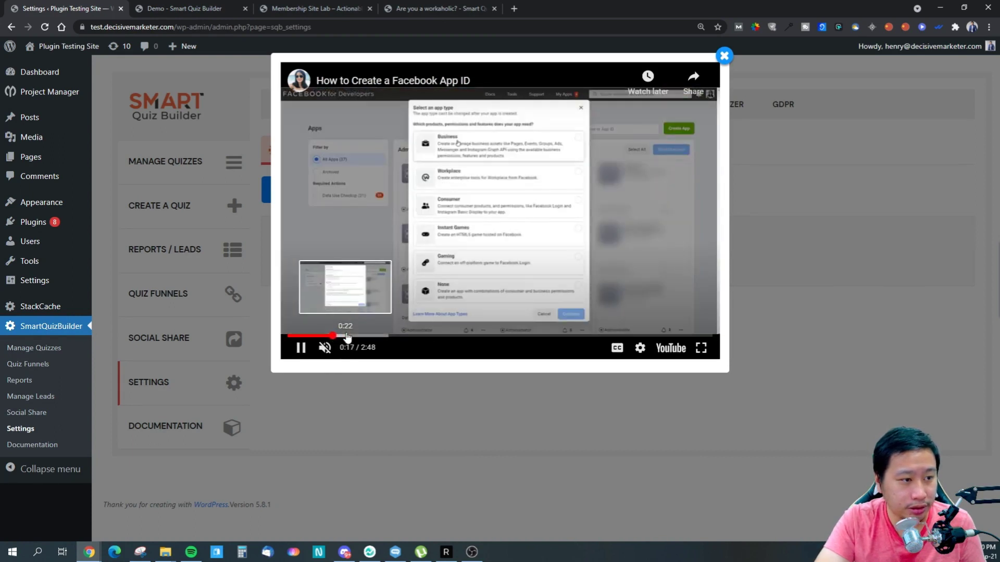
{"action": "left_click", "coordinate": [376, 337]}
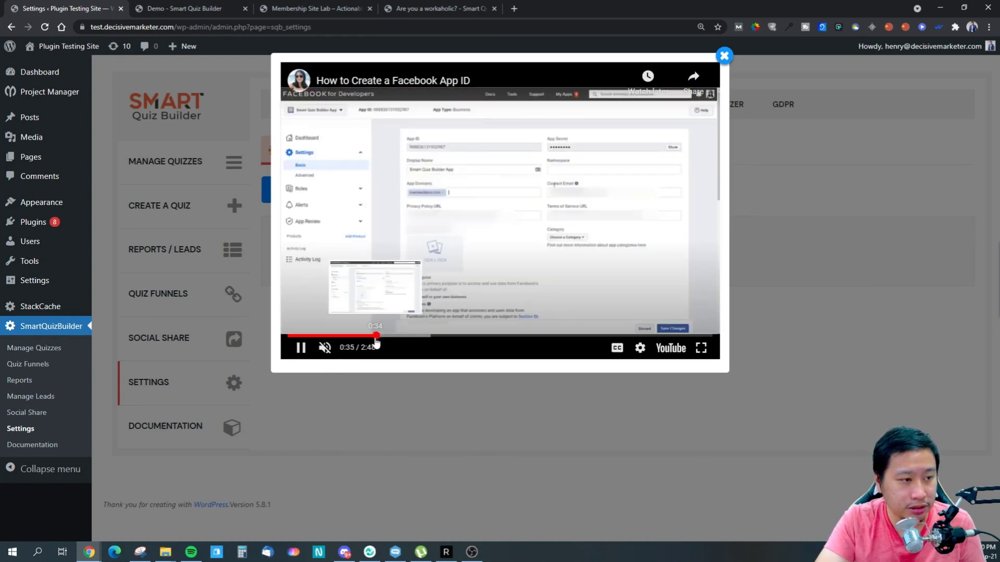
{"action": "left_click", "coordinate": [848, 251]}
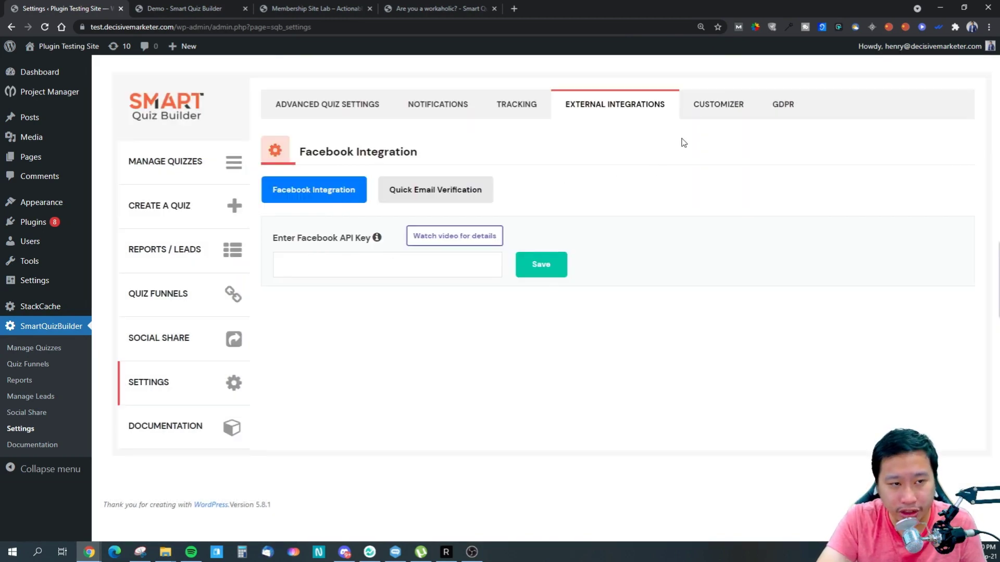
Step: Show the Customizer tab's Button Customizer settings for the Next, Retake and Skip buttons
{"action": "left_click", "coordinate": [719, 110]}
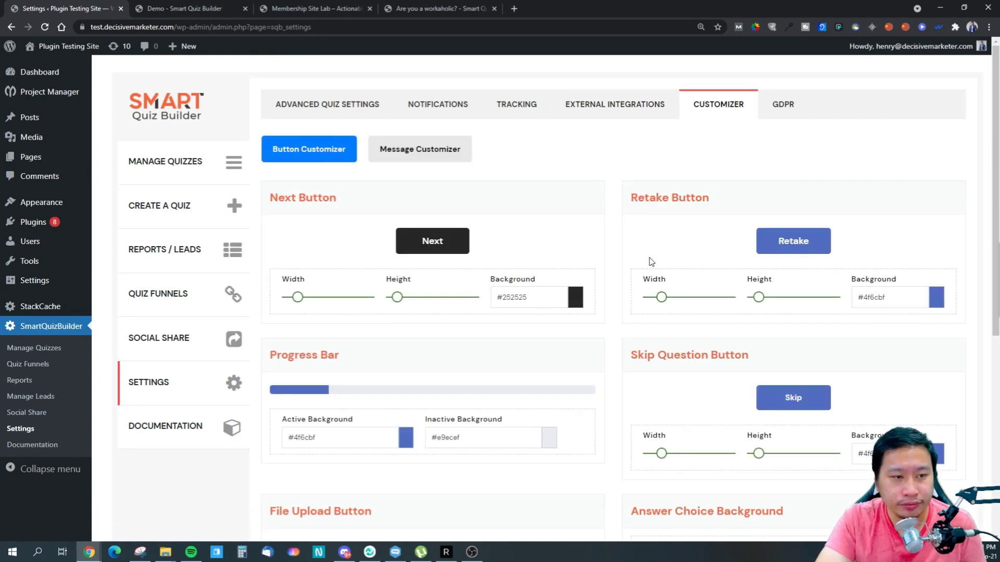
{"action": "scroll", "coordinate": [617, 241], "scroll_direction": "down", "scroll_amount": 4}
{"action": "scroll", "coordinate": [613, 241], "scroll_direction": "up", "scroll_amount": 4}
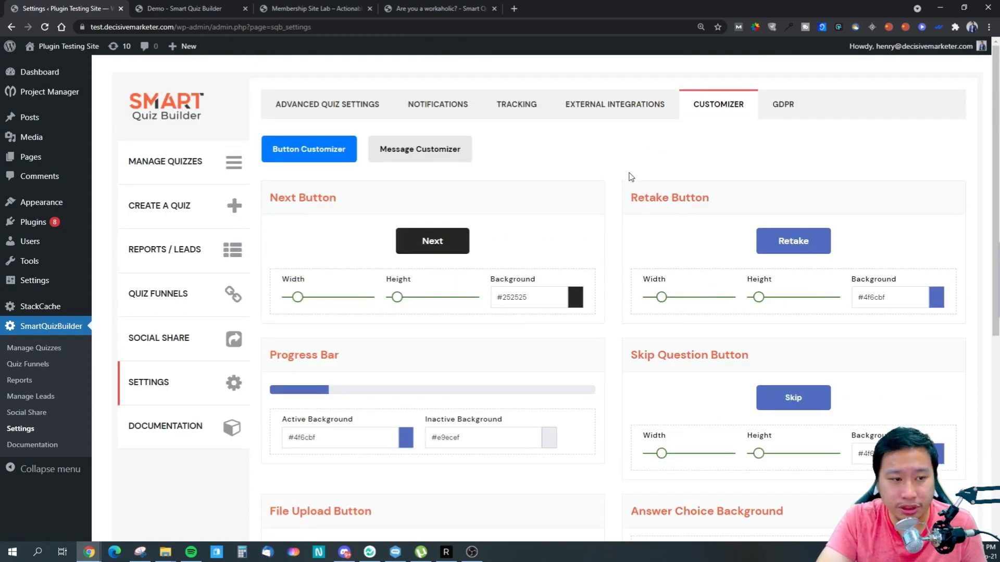
Step: Switch the Settings page to the GDPR tab, where 'Do you want to enable GDPR?' is unchecked
{"action": "left_click", "coordinate": [786, 110]}
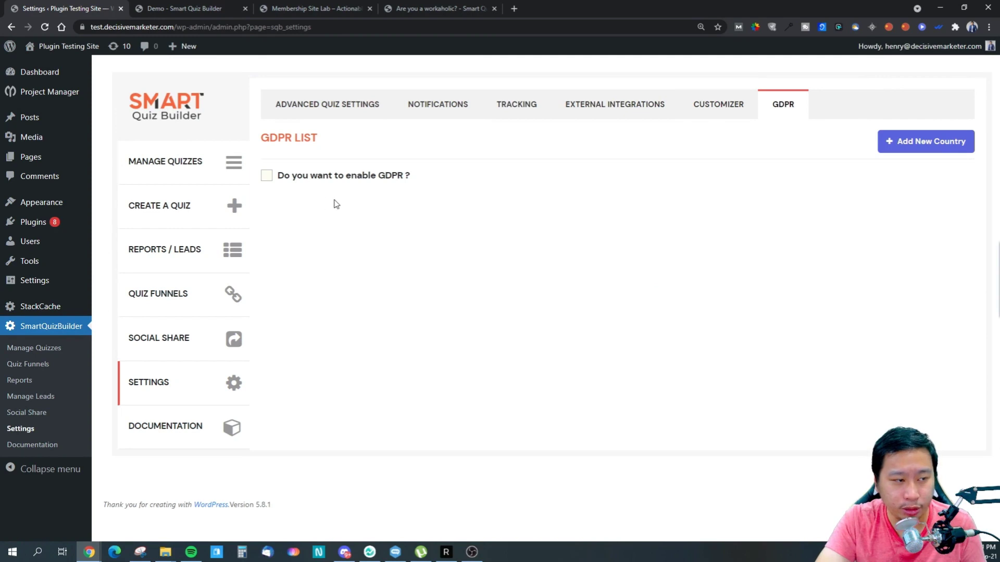
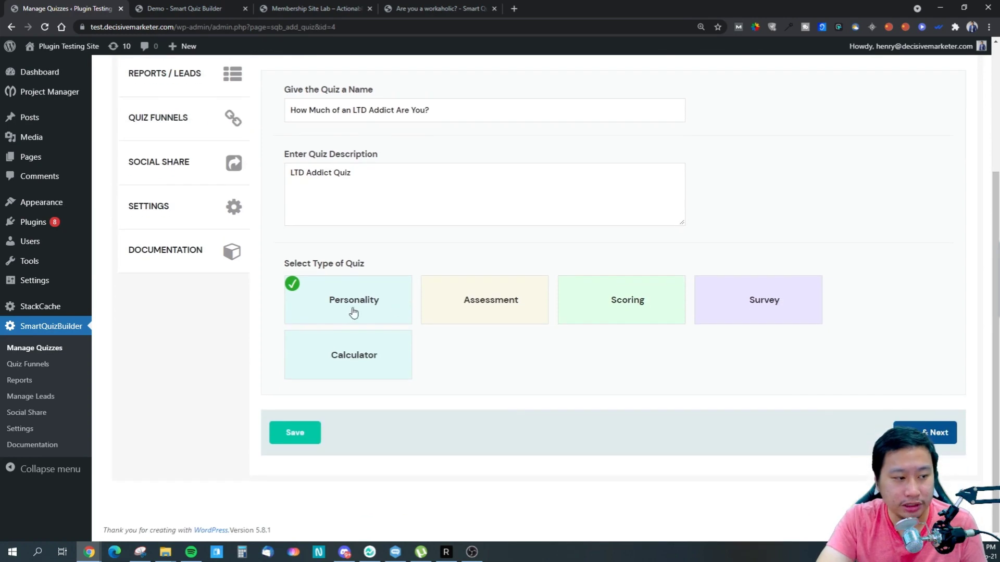
Step: In Display Settings, try In-page and Bottom Right Popup (Left, then Right), then settle on Popup
{"action": "left_click", "coordinate": [932, 432]}
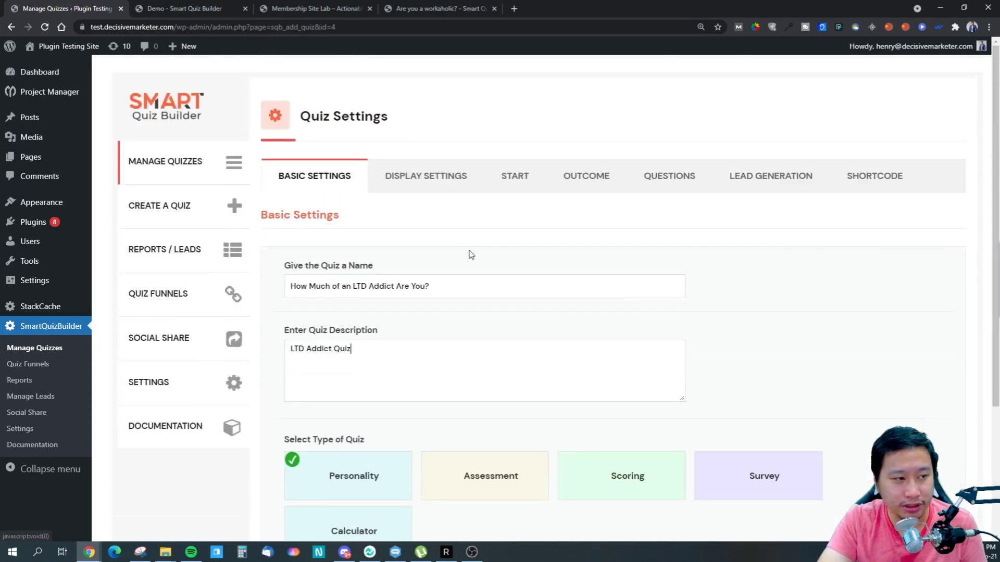
{"action": "left_click", "coordinate": [421, 189]}
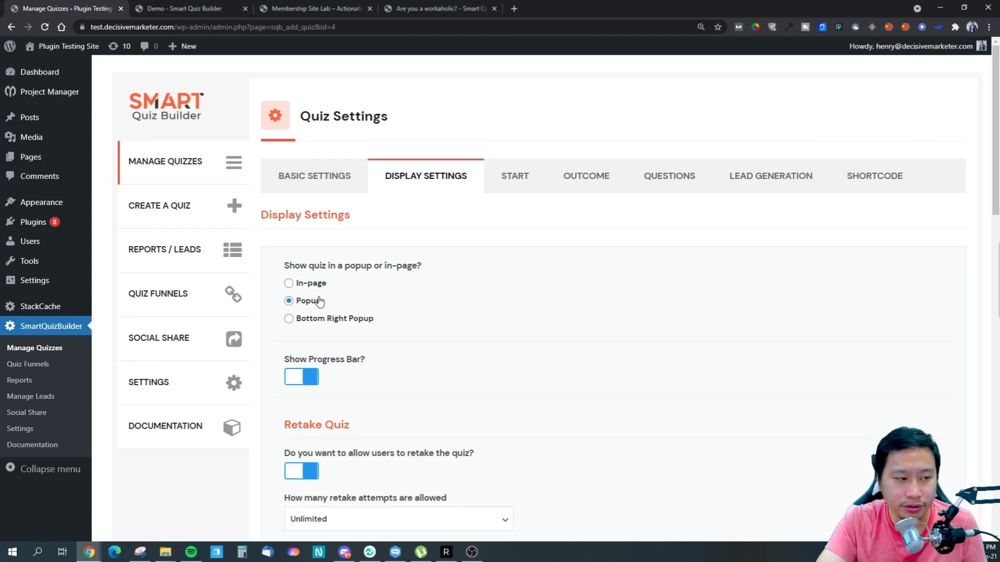
{"action": "left_click", "coordinate": [288, 283]}
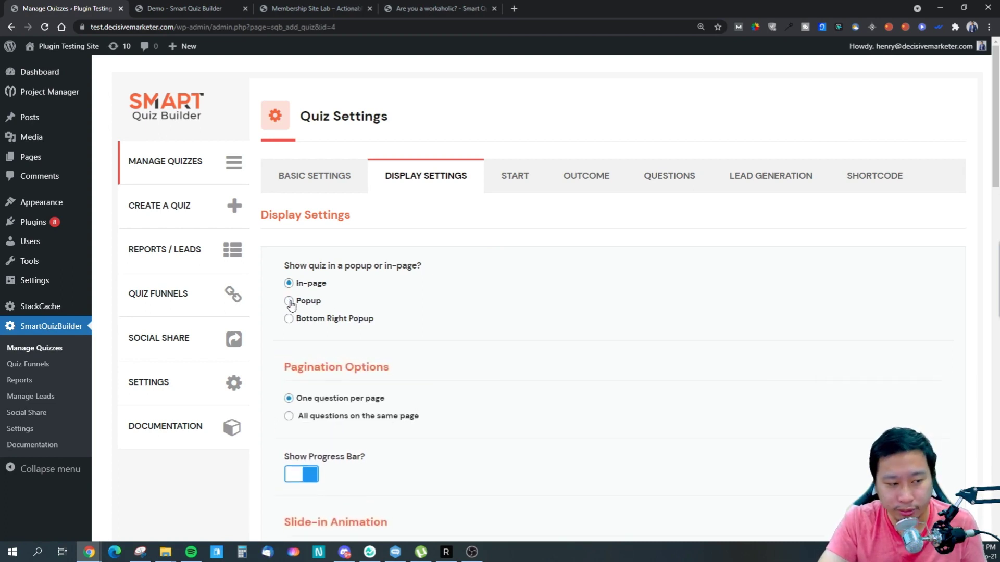
{"action": "left_click", "coordinate": [289, 301]}
{"action": "scroll", "coordinate": [302, 313], "scroll_direction": "down", "scroll_amount": 1}
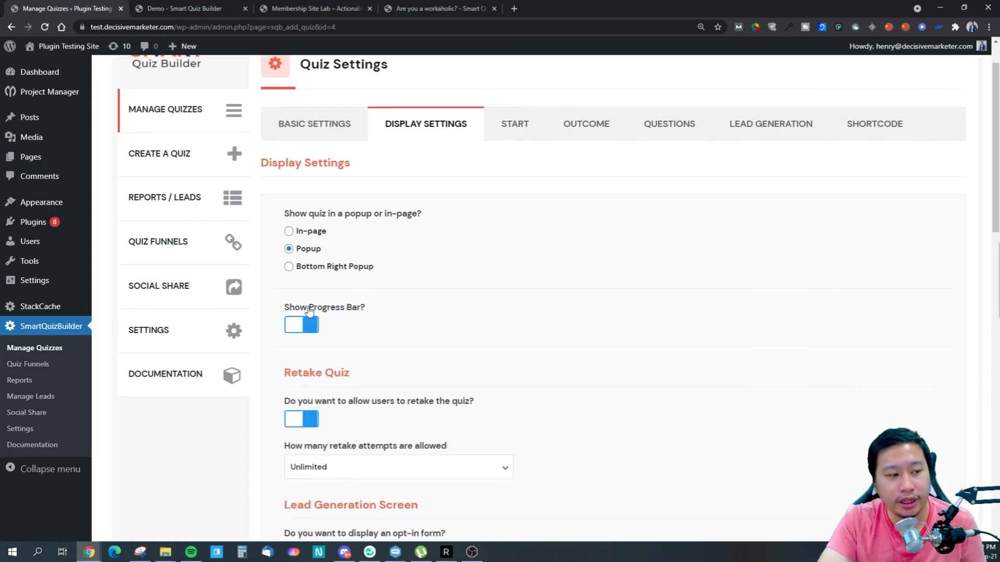
{"action": "left_click", "coordinate": [300, 268]}
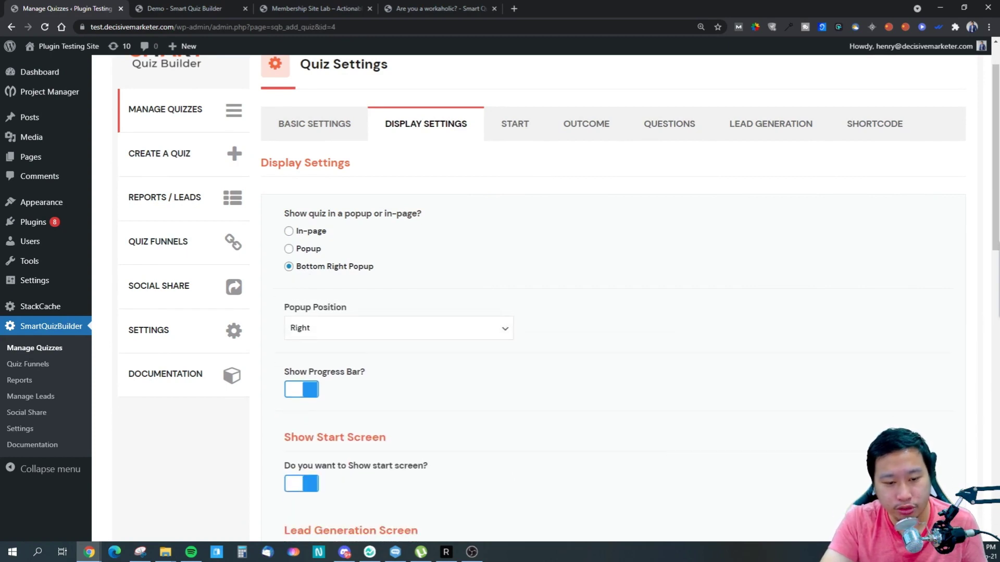
{"action": "left_click", "coordinate": [338, 334]}
{"action": "left_click", "coordinate": [319, 356]}
{"action": "left_click", "coordinate": [308, 331]}
{"action": "left_click", "coordinate": [311, 345]}
{"action": "left_click", "coordinate": [289, 248]}
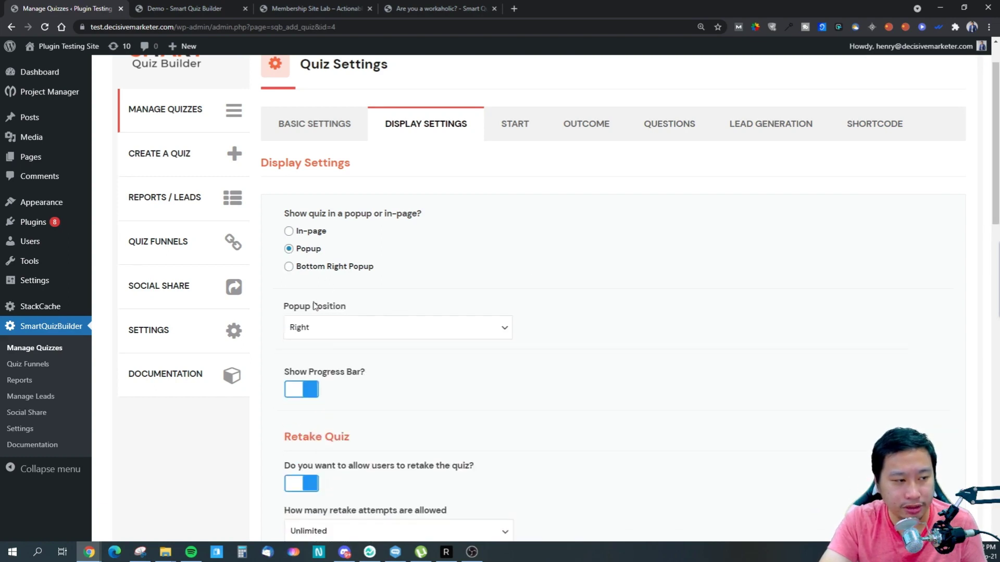
{"action": "scroll", "coordinate": [379, 364], "scroll_direction": "down", "scroll_amount": 2}
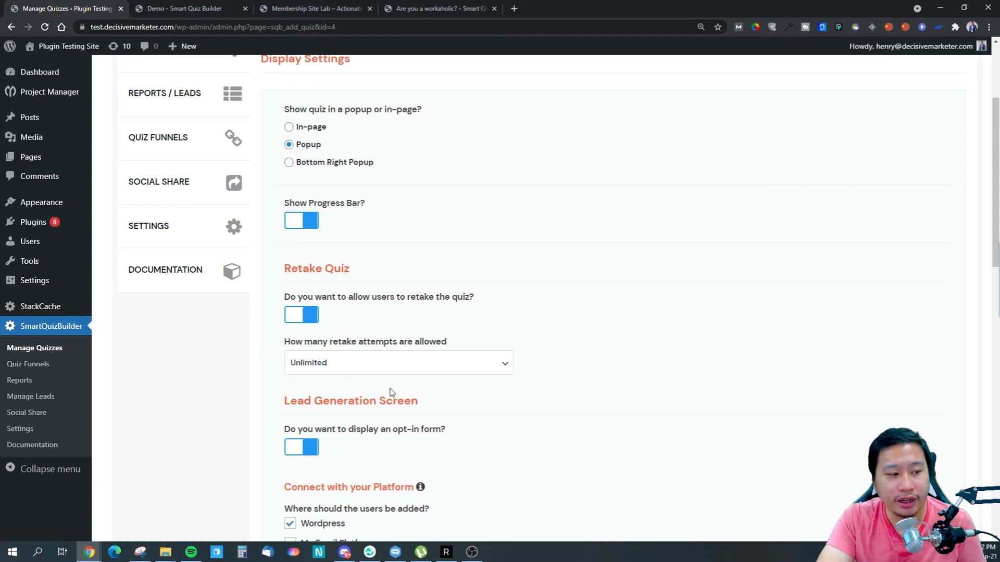
Step: Keep the quiz's retake attempts at Unlimited
{"action": "left_click", "coordinate": [383, 370]}
{"action": "left_click", "coordinate": [382, 371]}
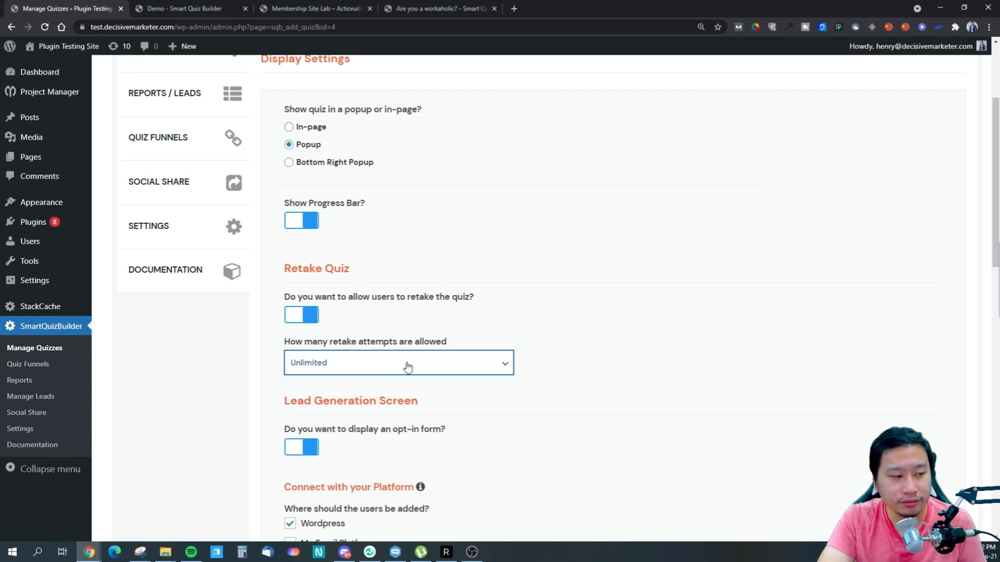
{"action": "scroll", "coordinate": [399, 375], "scroll_direction": "down", "scroll_amount": 3}
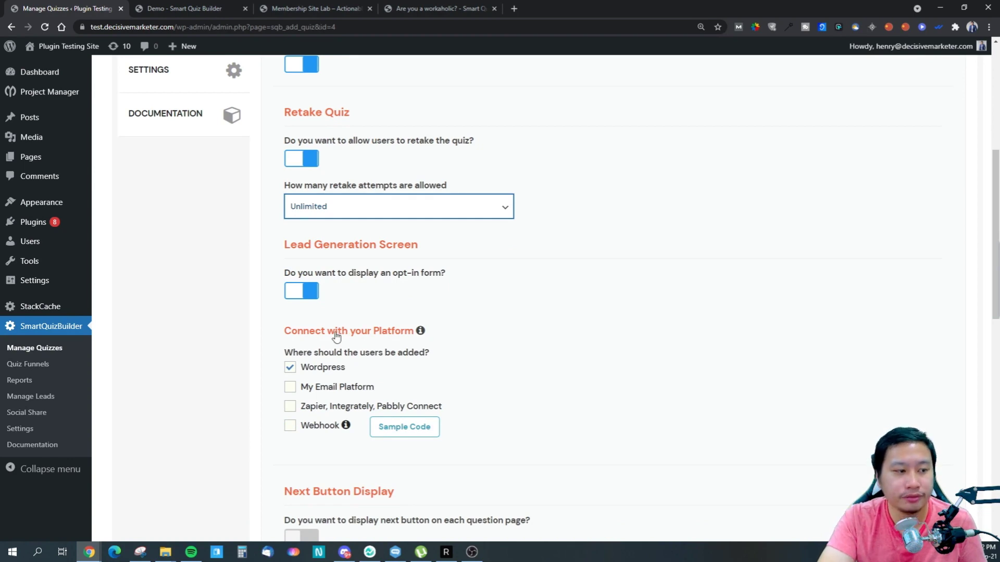
{"action": "scroll", "coordinate": [324, 335], "scroll_direction": "down", "scroll_amount": 2}
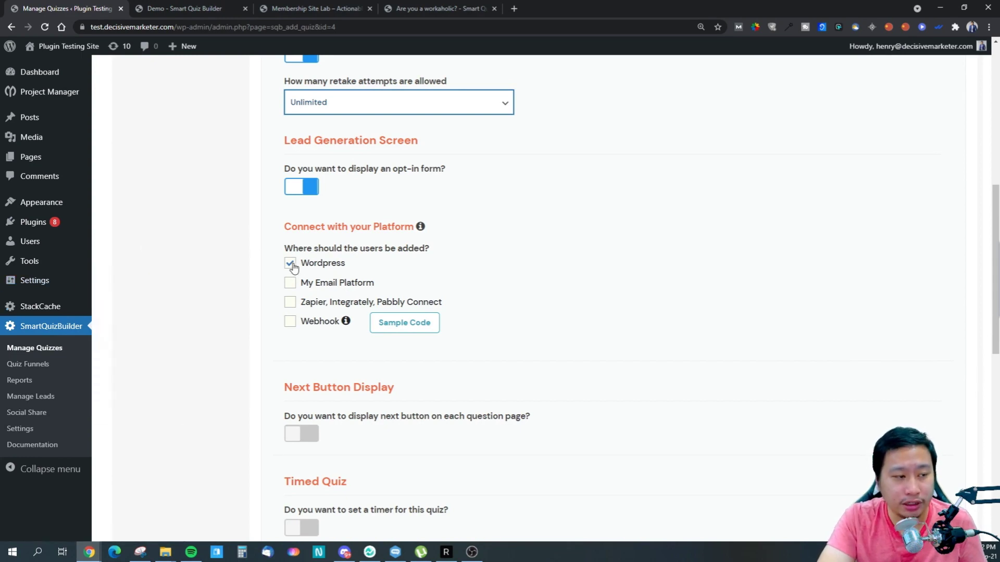
Step: Try the My Email Platform and Zapier lead options, leaving leads going only to WordPress
{"action": "left_click", "coordinate": [290, 283]}
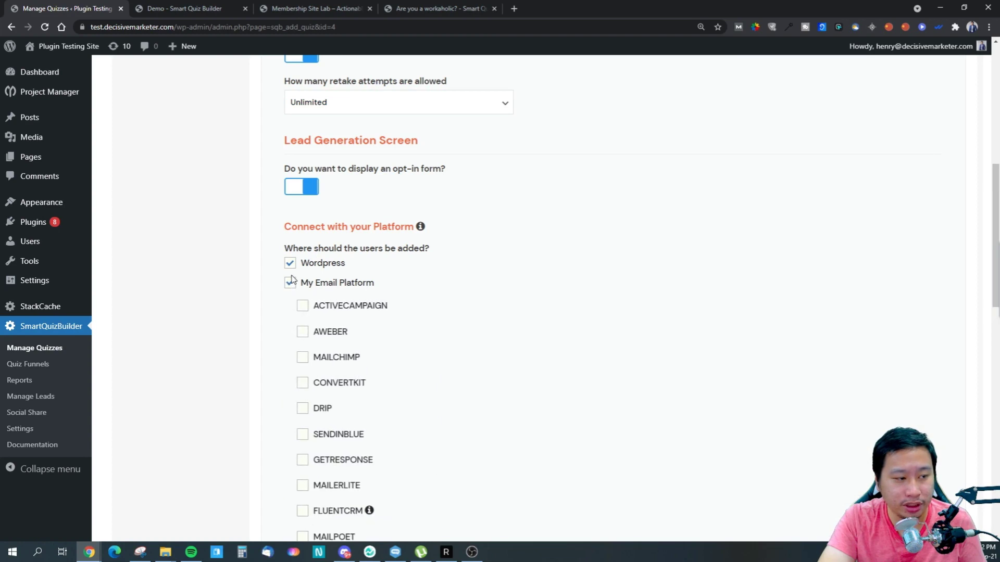
{"action": "scroll", "coordinate": [346, 396], "scroll_direction": "down", "scroll_amount": 3}
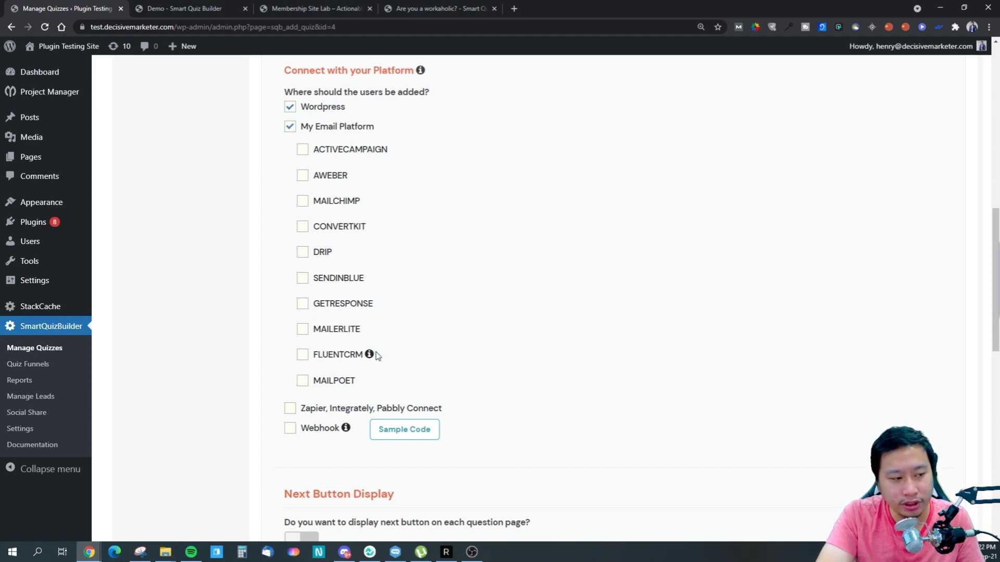
{"action": "mouse_move", "coordinate": [371, 357]}
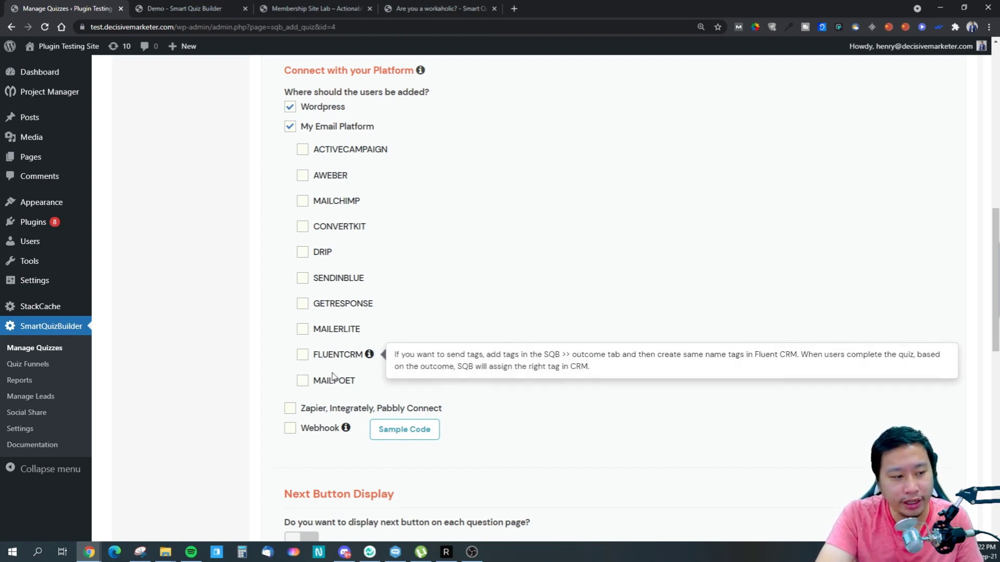
{"action": "left_click", "coordinate": [290, 128]}
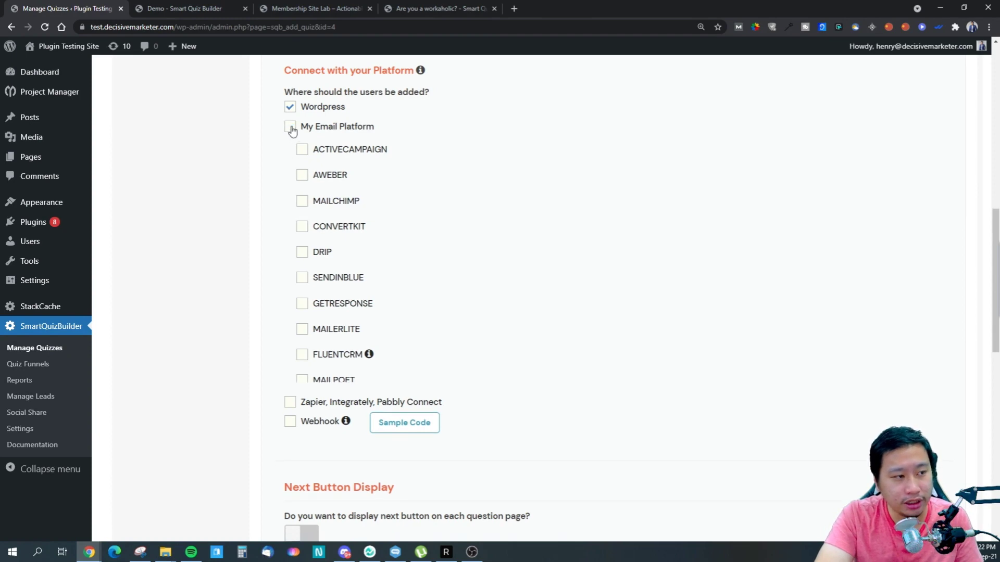
{"action": "left_click", "coordinate": [298, 146]}
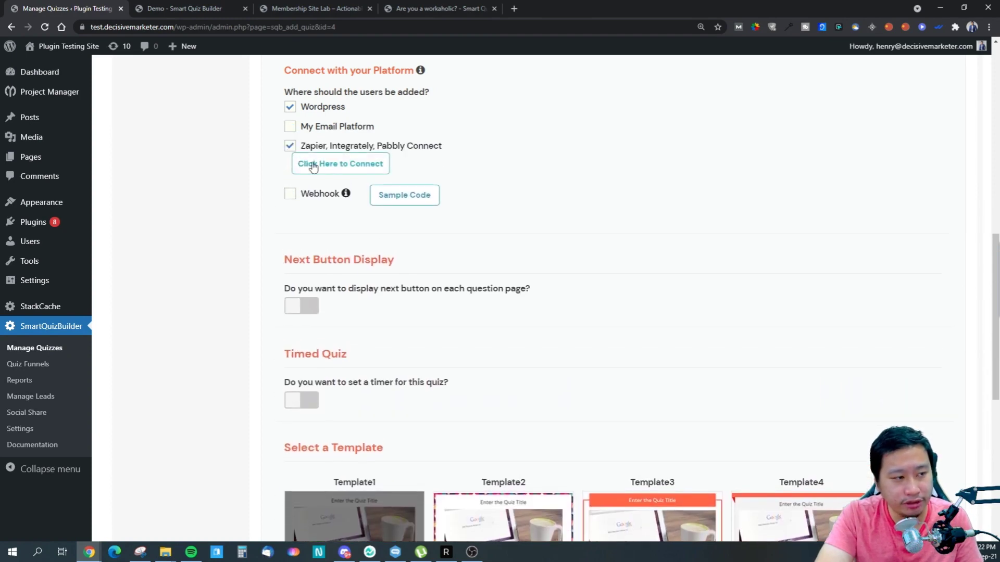
{"action": "left_click", "coordinate": [339, 168]}
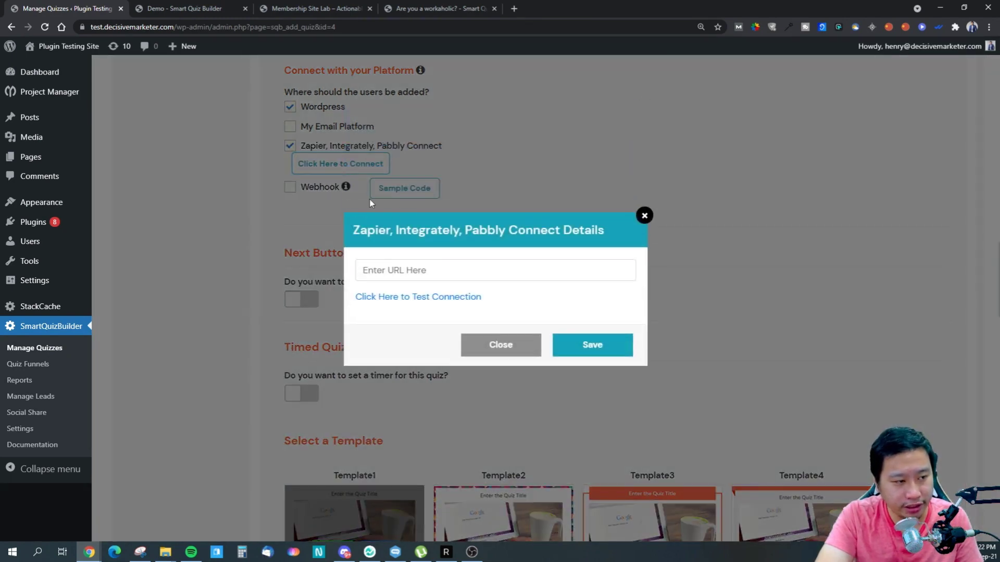
{"action": "left_click", "coordinate": [645, 213]}
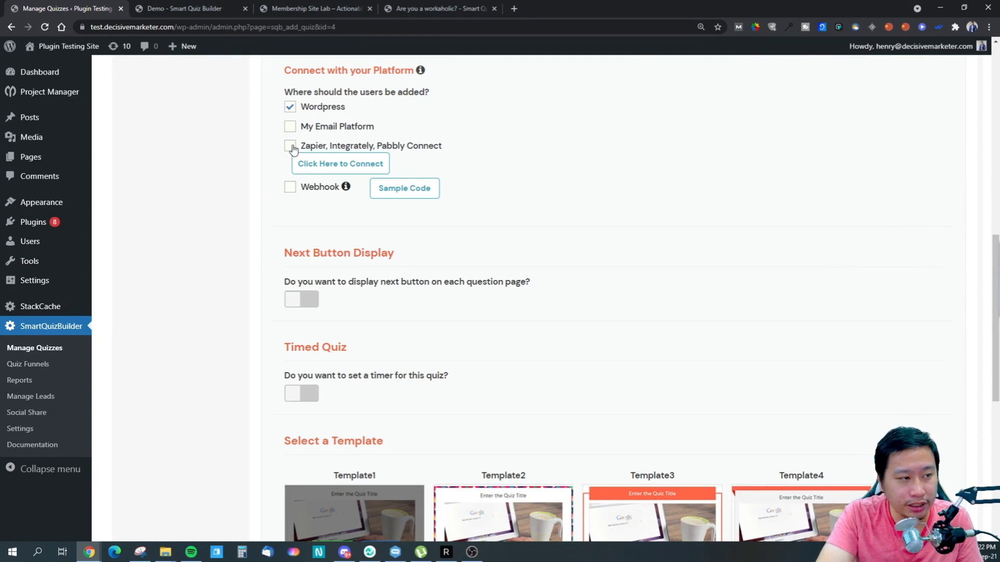
{"action": "left_click", "coordinate": [290, 187]}
{"action": "left_click", "coordinate": [290, 187]}
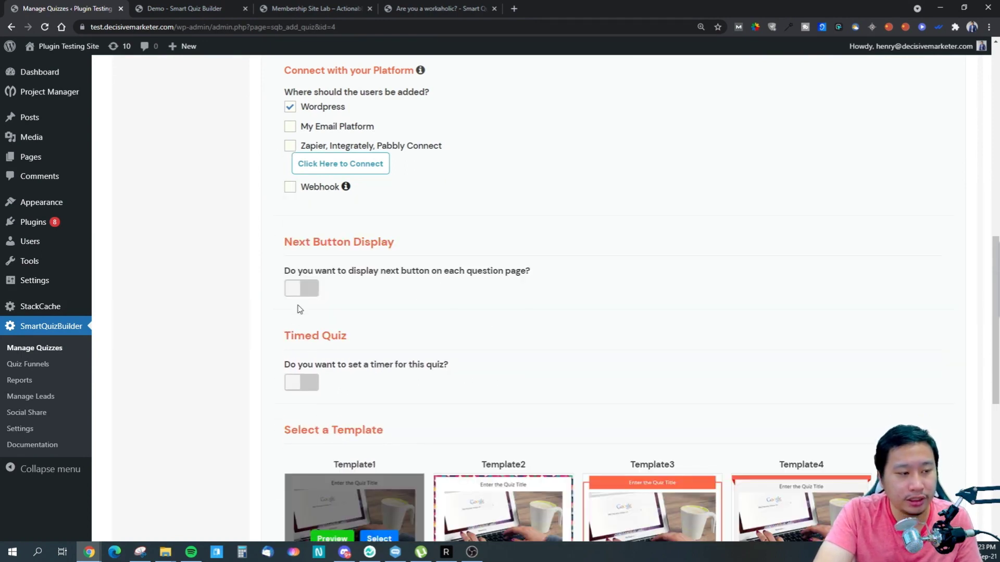
Step: Leave the Next Button toggle off after trying it, then bring up the START screen settings
{"action": "left_click", "coordinate": [305, 296]}
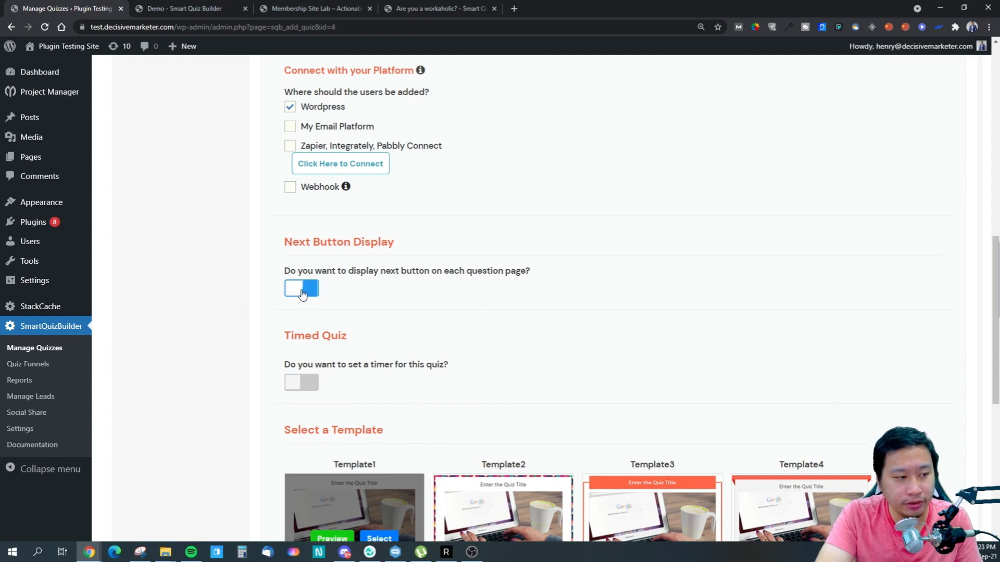
{"action": "left_click", "coordinate": [303, 289]}
{"action": "scroll", "coordinate": [412, 323], "scroll_direction": "down", "scroll_amount": 3}
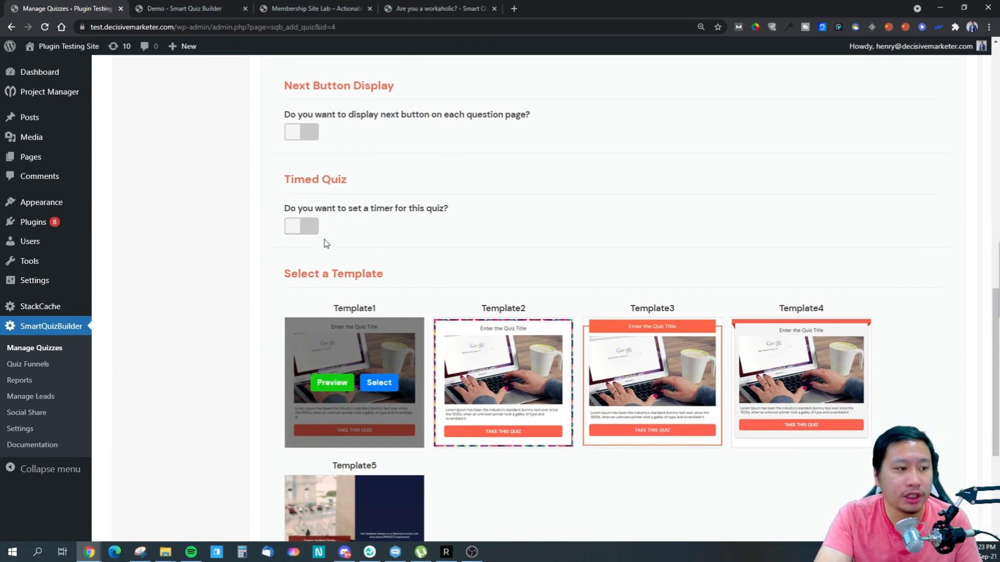
{"action": "scroll", "coordinate": [295, 229], "scroll_direction": "down", "scroll_amount": 3}
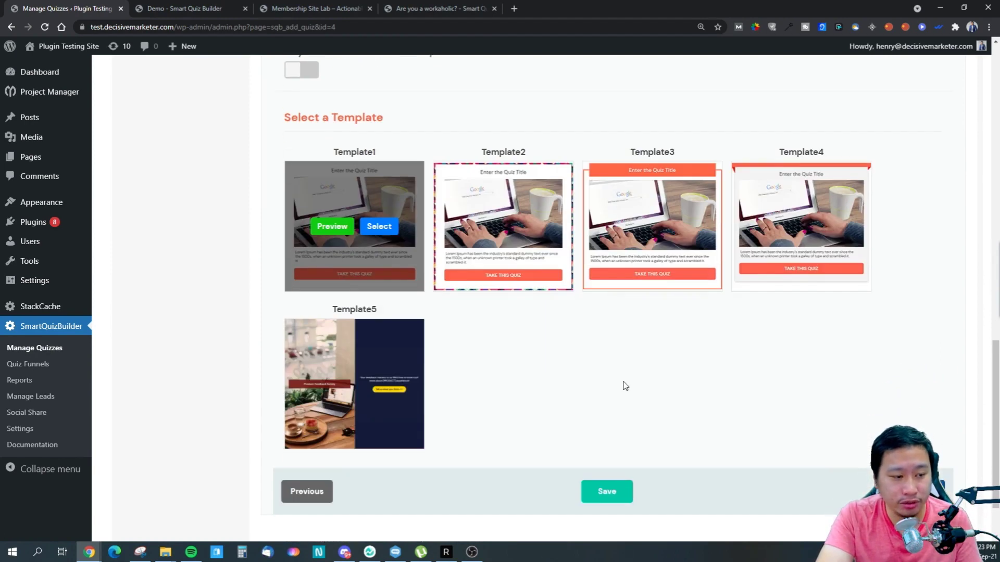
{"action": "scroll", "coordinate": [708, 407], "scroll_direction": "up", "scroll_amount": 15}
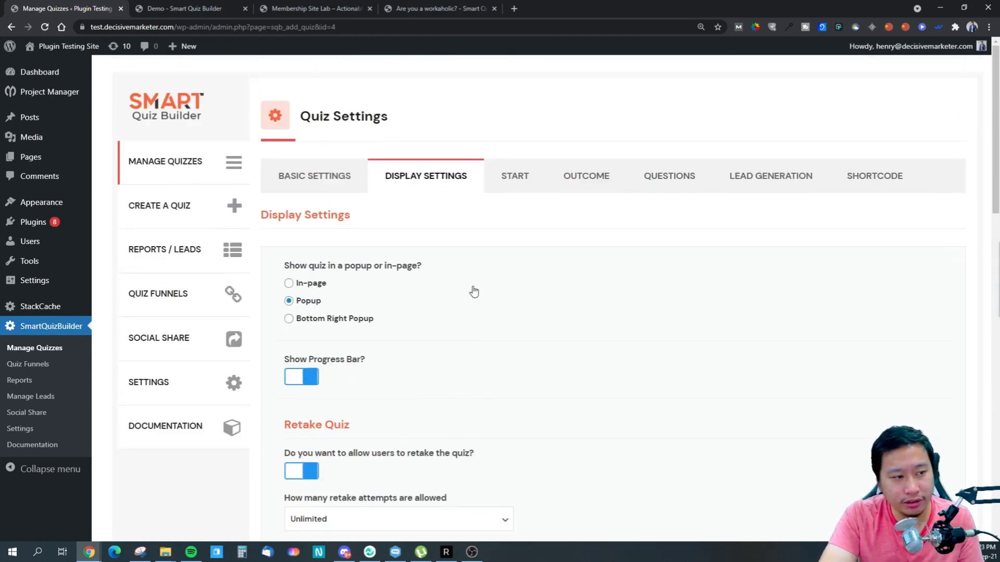
{"action": "left_click", "coordinate": [512, 191]}
Step: Expand the start screen's alignment, border, shadow and element options, adding then removing the video slot
{"action": "scroll", "coordinate": [548, 211], "scroll_direction": "down", "scroll_amount": 5}
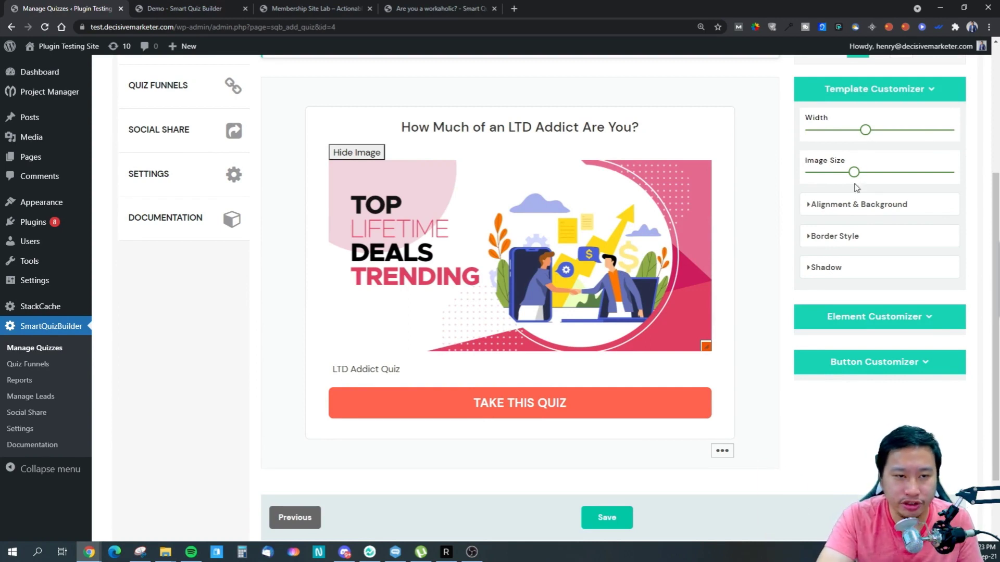
{"action": "left_click", "coordinate": [823, 205]}
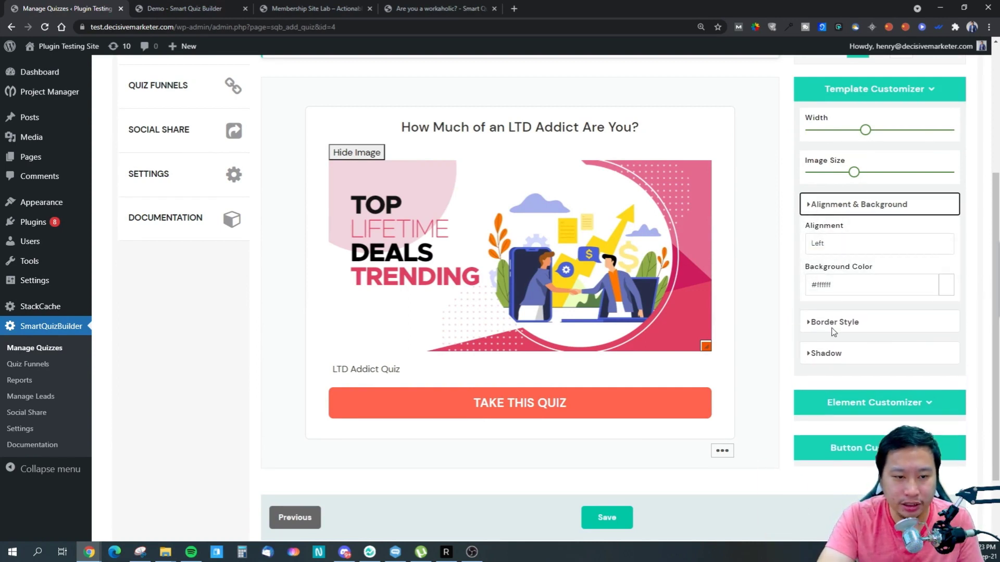
{"action": "left_click", "coordinate": [835, 323]}
{"action": "left_click", "coordinate": [828, 462]}
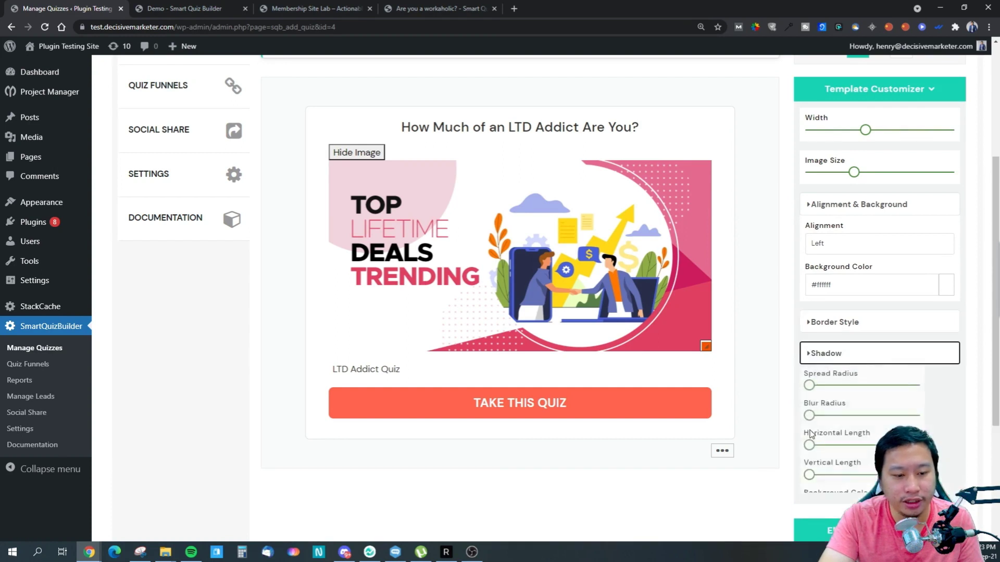
{"action": "scroll", "coordinate": [775, 413], "scroll_direction": "down", "scroll_amount": 3}
{"action": "left_click", "coordinate": [927, 415]}
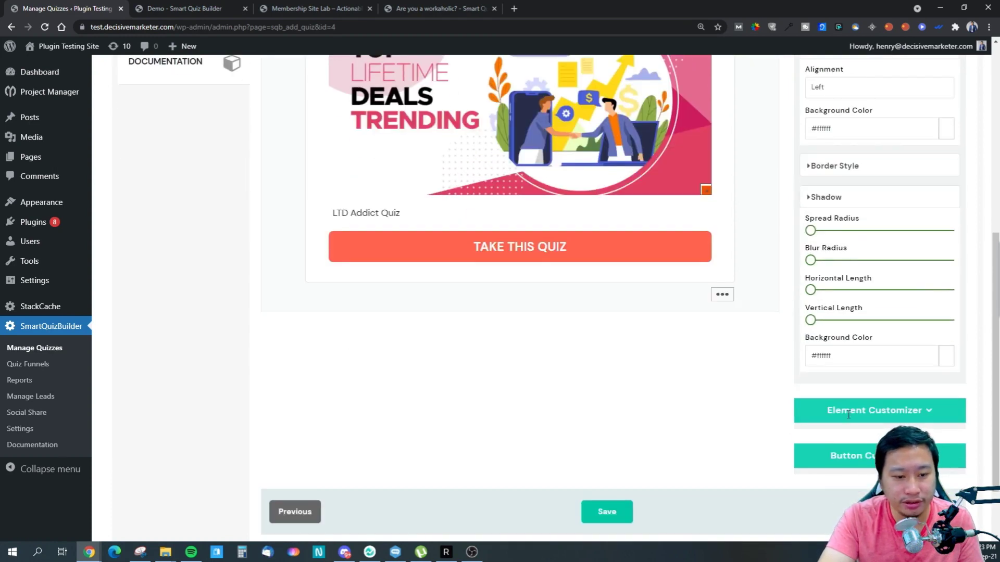
{"action": "scroll", "coordinate": [792, 411], "scroll_direction": "down", "scroll_amount": 1}
{"action": "left_click", "coordinate": [809, 390]}
{"action": "left_click", "coordinate": [930, 418]}
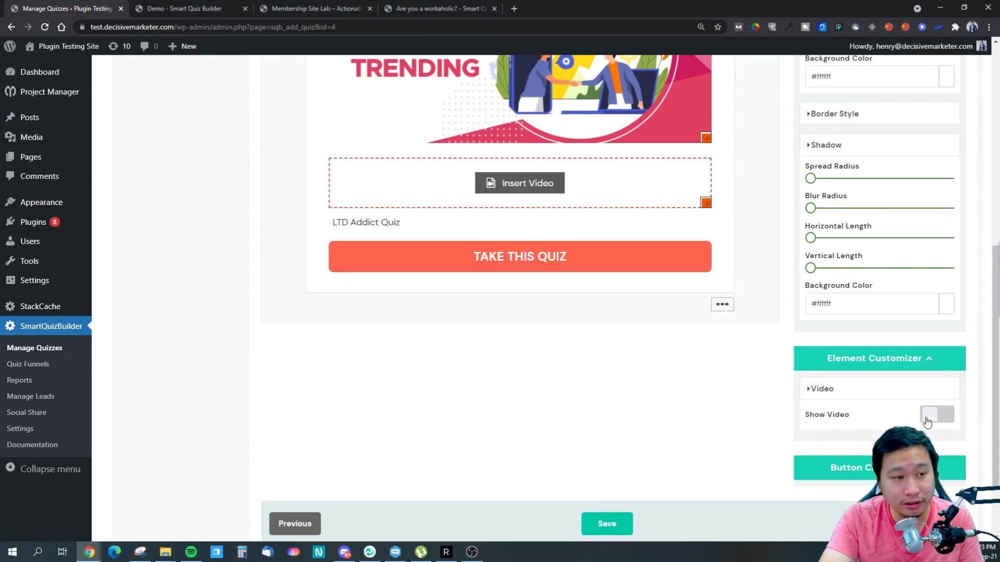
{"action": "left_click", "coordinate": [932, 417]}
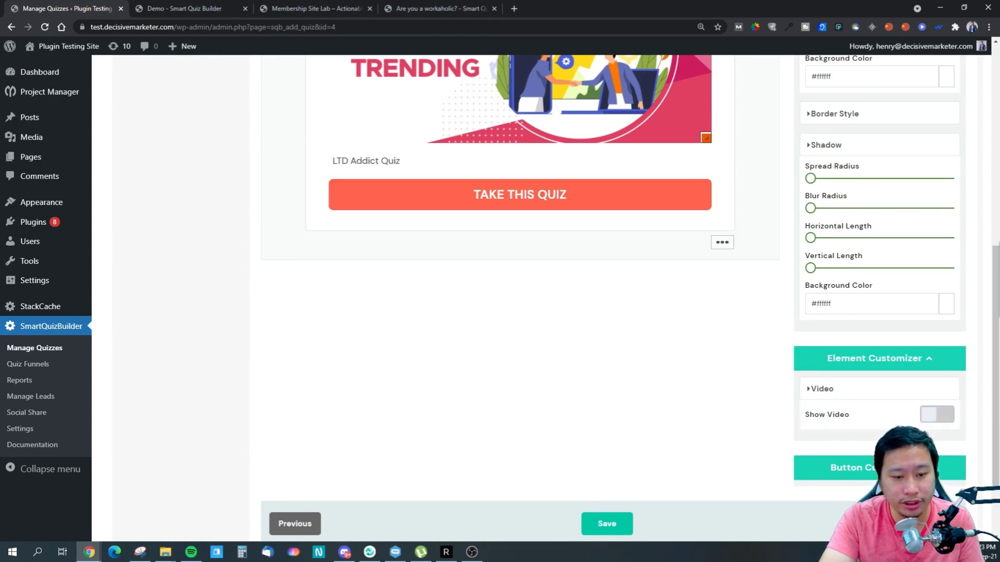
{"action": "left_click", "coordinate": [946, 466]}
{"action": "scroll", "coordinate": [776, 427], "scroll_direction": "down", "scroll_amount": 4}
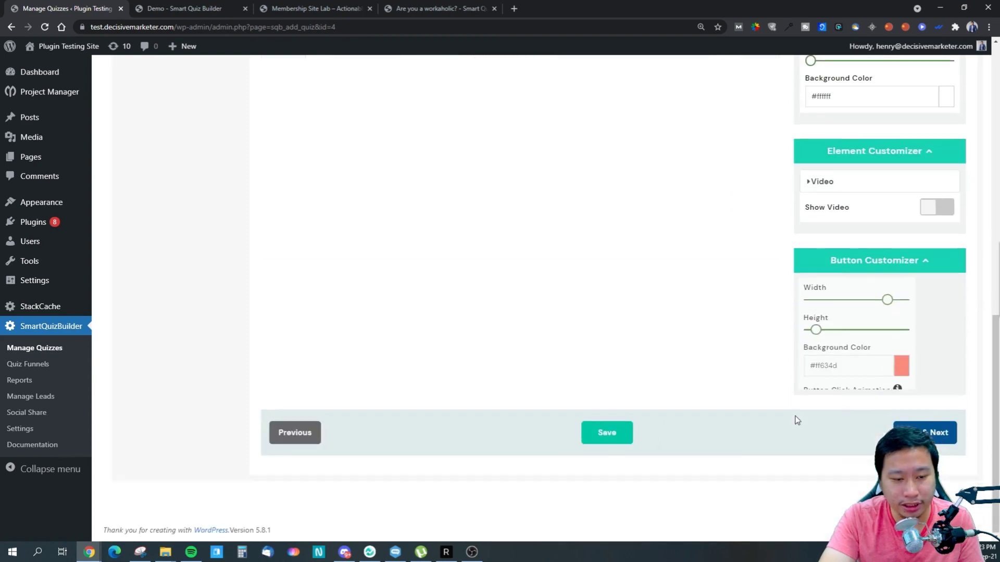
{"action": "scroll", "coordinate": [693, 357], "scroll_direction": "up", "scroll_amount": 6}
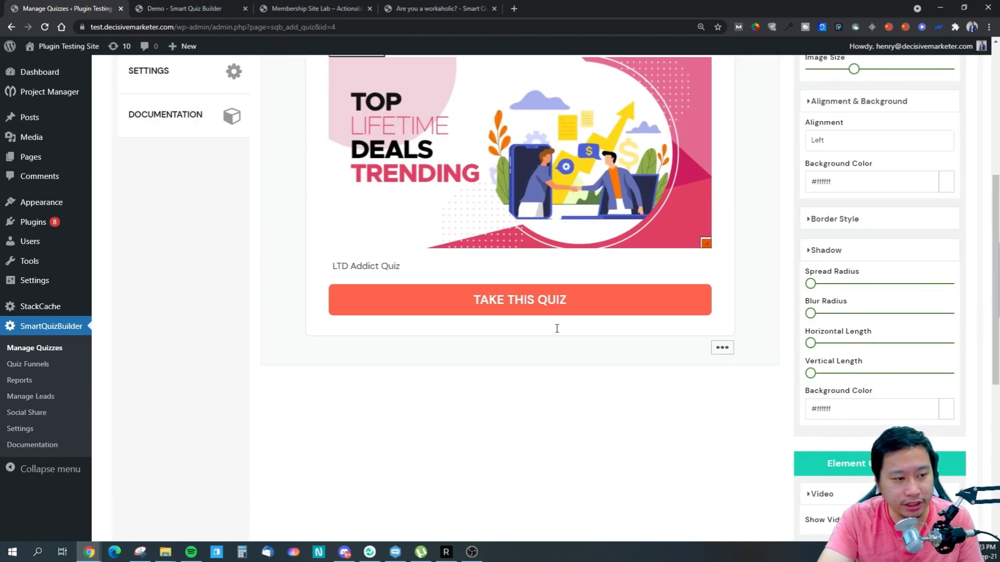
Step: Open and close the start screen template choices without changing the template
{"action": "left_click", "coordinate": [722, 347]}
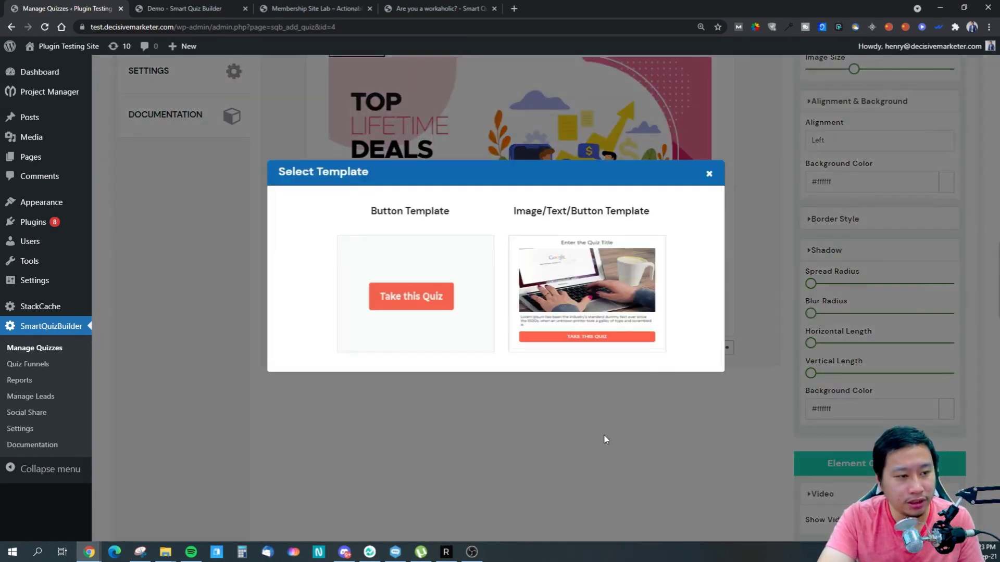
{"action": "left_click", "coordinate": [693, 419]}
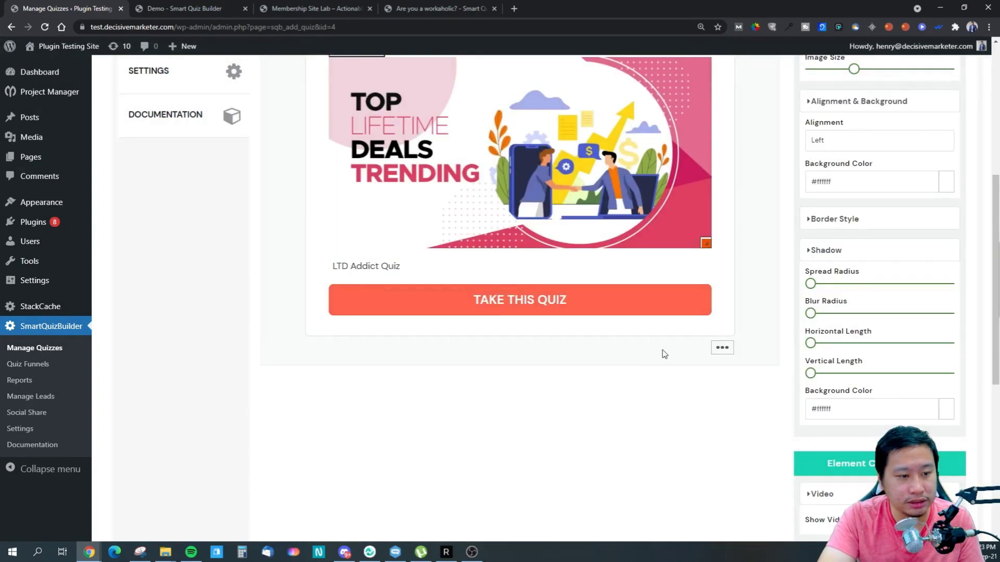
{"action": "left_click", "coordinate": [722, 348]}
{"action": "left_click", "coordinate": [630, 435]}
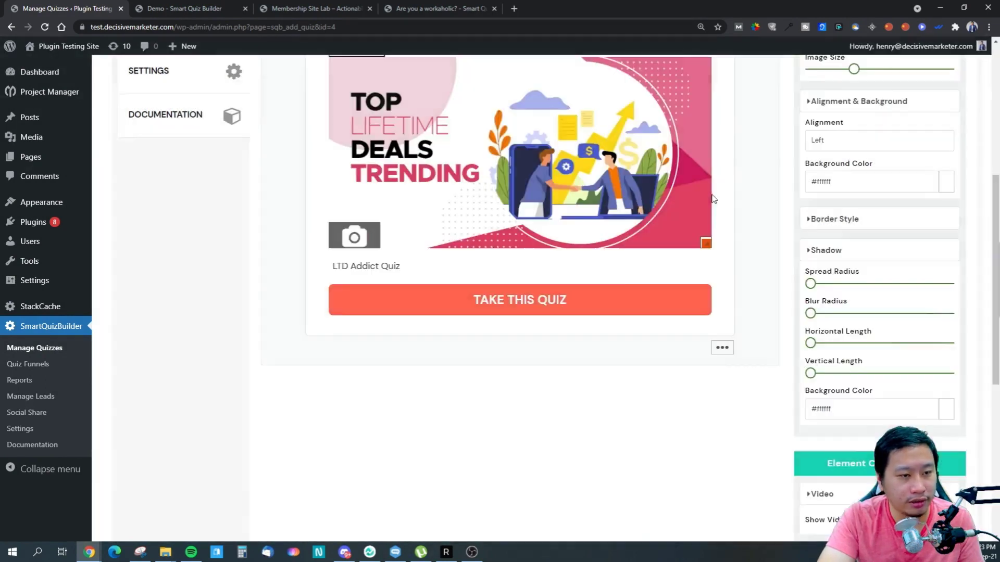
{"action": "scroll", "coordinate": [595, 307], "scroll_direction": "up", "scroll_amount": 5}
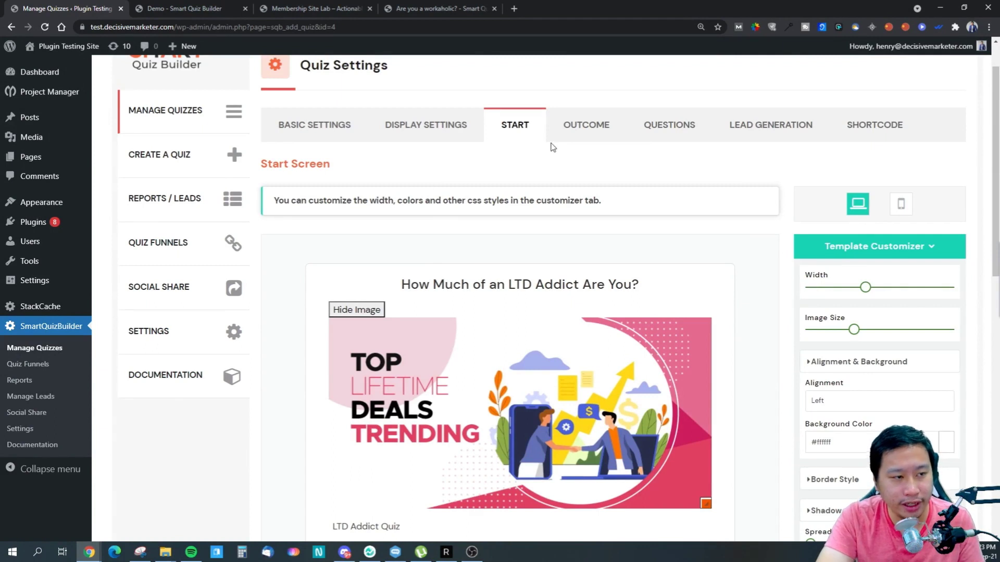
{"action": "left_click", "coordinate": [565, 130]}
{"action": "scroll", "coordinate": [562, 129], "scroll_direction": "up", "scroll_amount": 1}
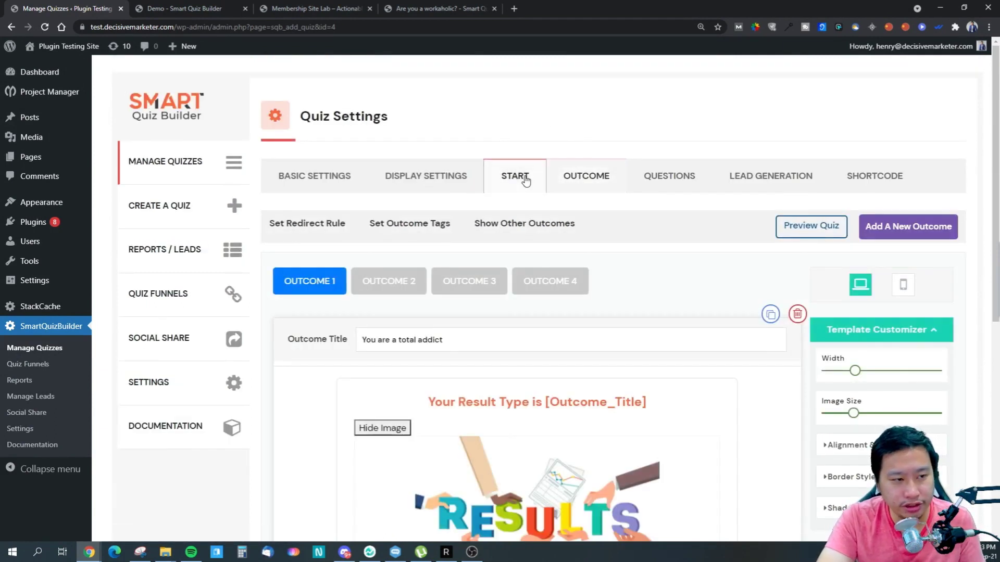
{"action": "left_click", "coordinate": [514, 175]}
Step: Preview the start screen in mobile layout, leaving mobile view customization off
{"action": "left_click", "coordinate": [901, 254]}
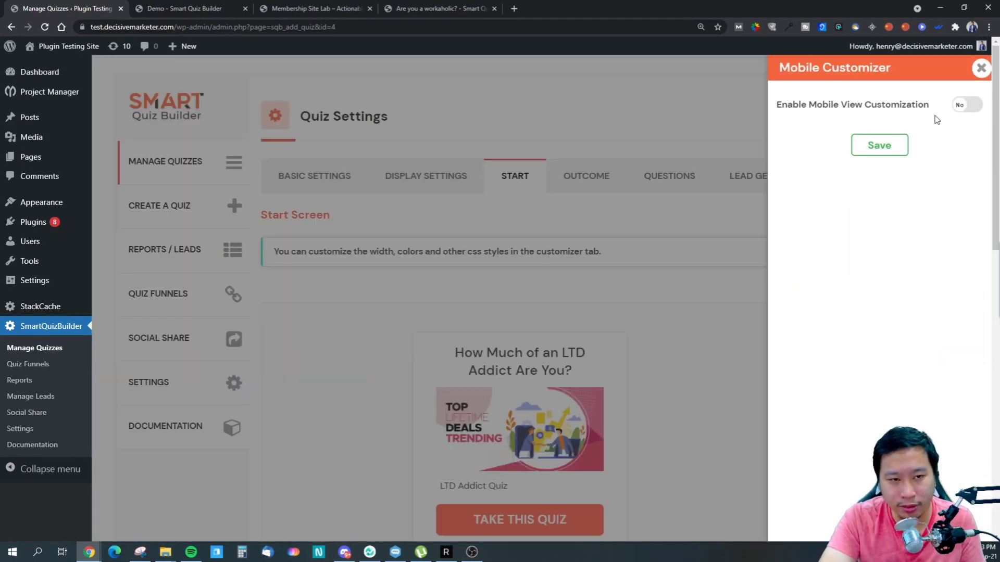
{"action": "left_click", "coordinate": [964, 106]}
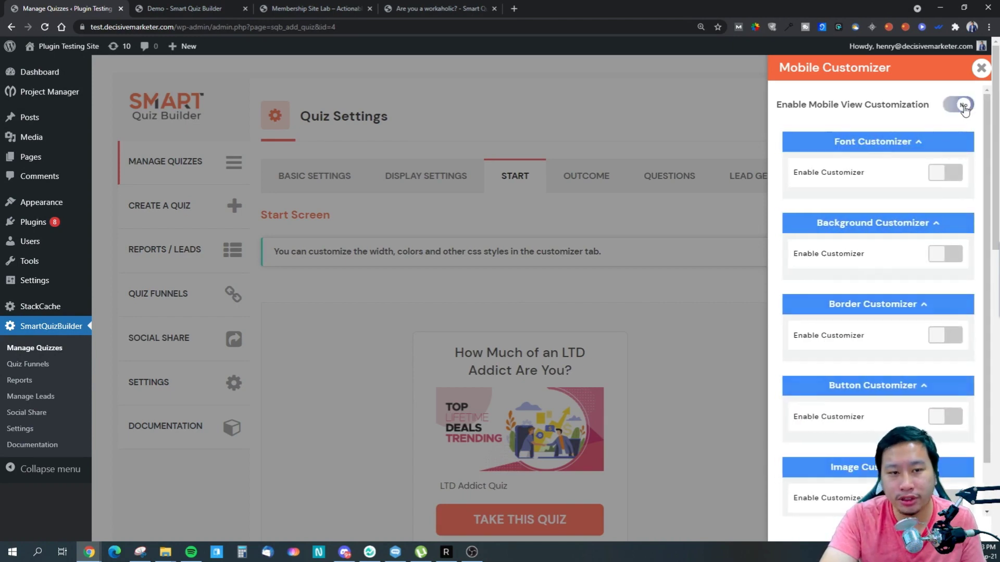
{"action": "left_click", "coordinate": [965, 106]}
{"action": "left_click", "coordinate": [980, 68]}
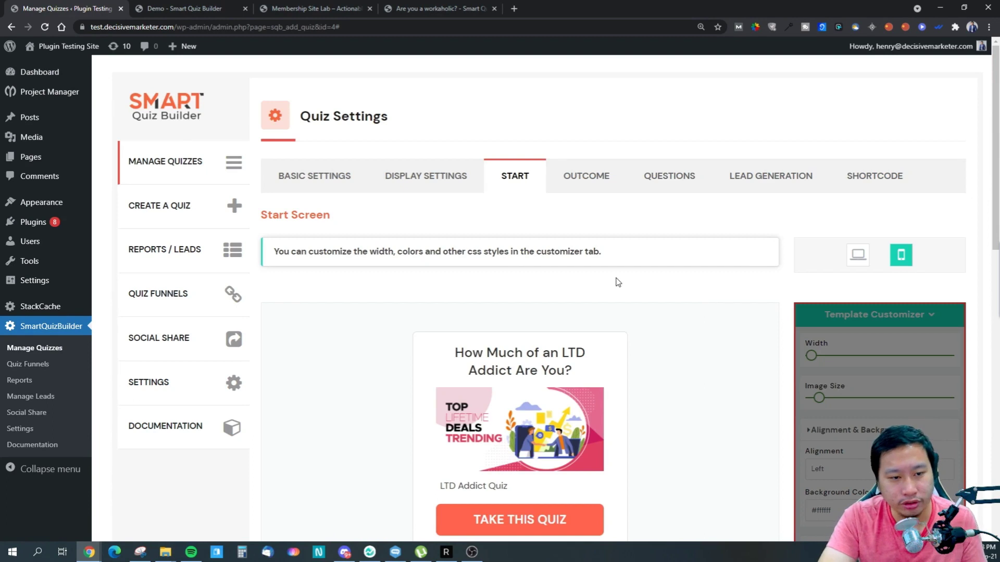
{"action": "left_click", "coordinate": [599, 181]}
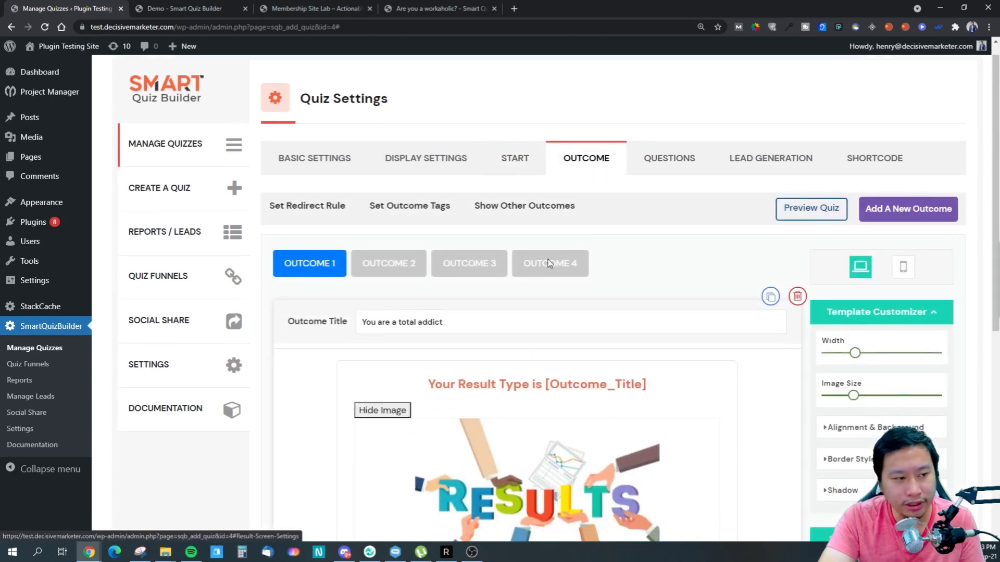
Step: Review outcomes 2 (You're a Casulz), 3 (Investor) and 4 (Clueless) with their descriptions
{"action": "scroll", "coordinate": [520, 260], "scroll_direction": "down", "scroll_amount": 2}
{"action": "scroll", "coordinate": [333, 281], "scroll_direction": "down", "scroll_amount": 3}
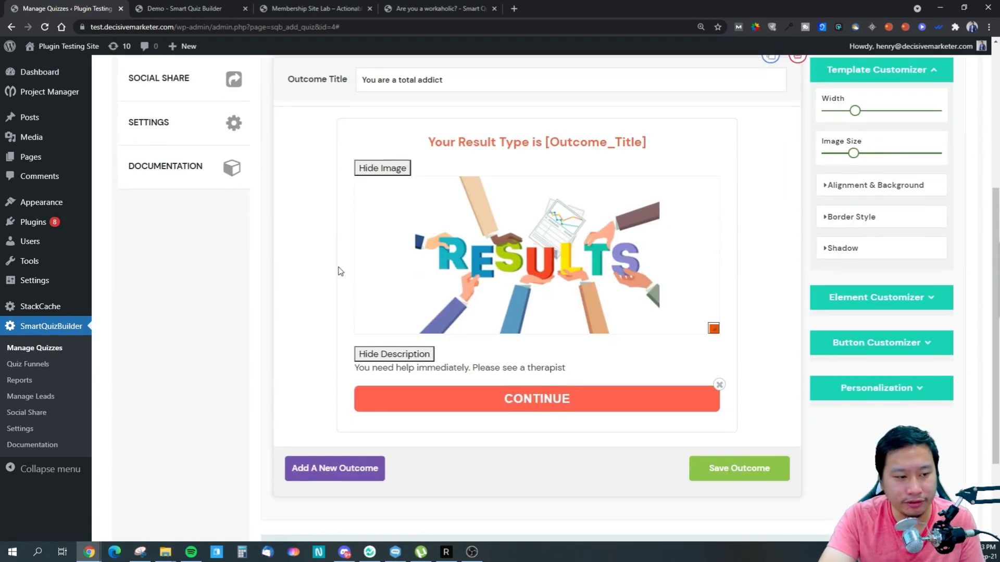
{"action": "scroll", "coordinate": [340, 270], "scroll_direction": "up", "scroll_amount": 2}
{"action": "left_click", "coordinate": [397, 125]}
{"action": "left_click", "coordinate": [320, 125]}
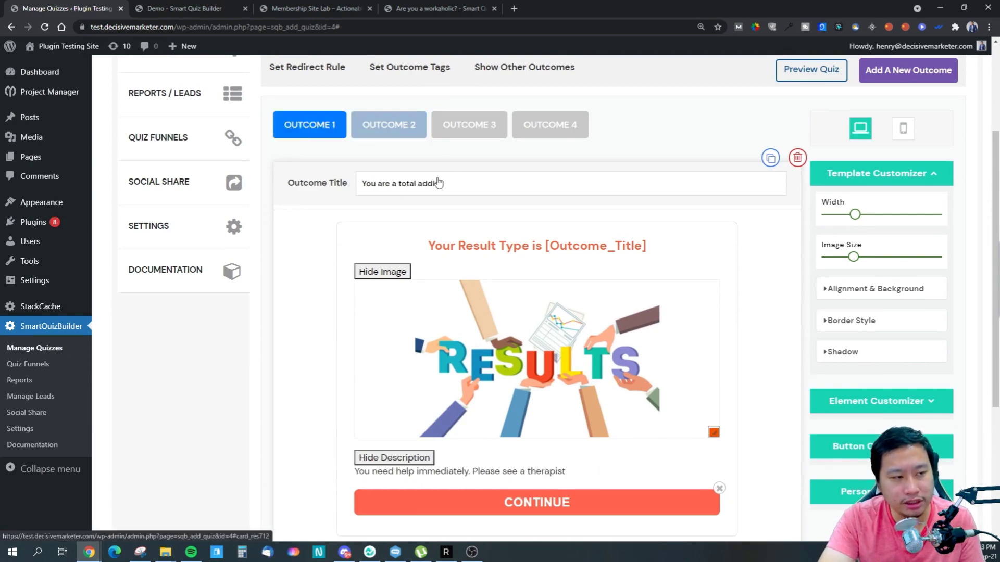
{"action": "left_click", "coordinate": [419, 130]}
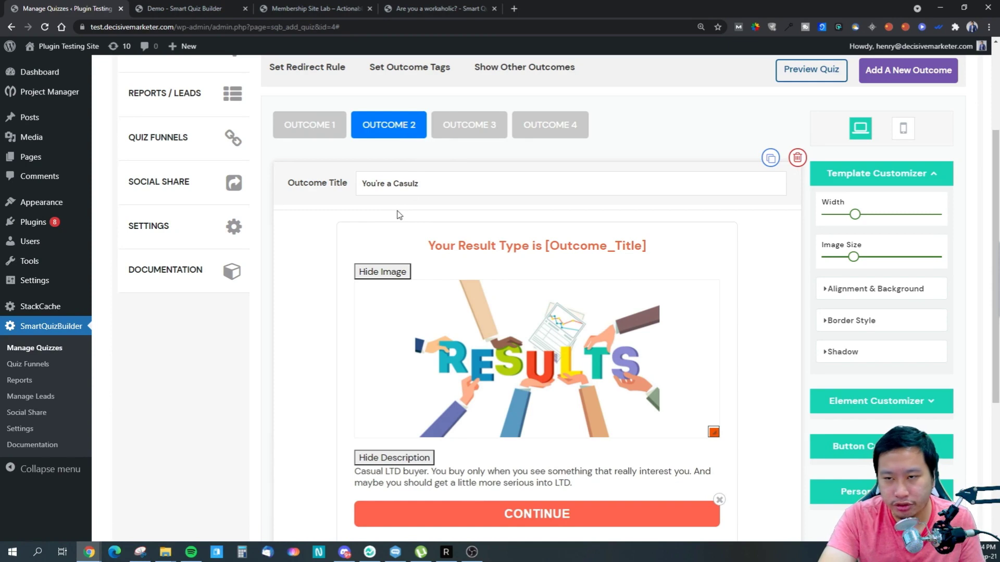
{"action": "left_click", "coordinate": [469, 136]}
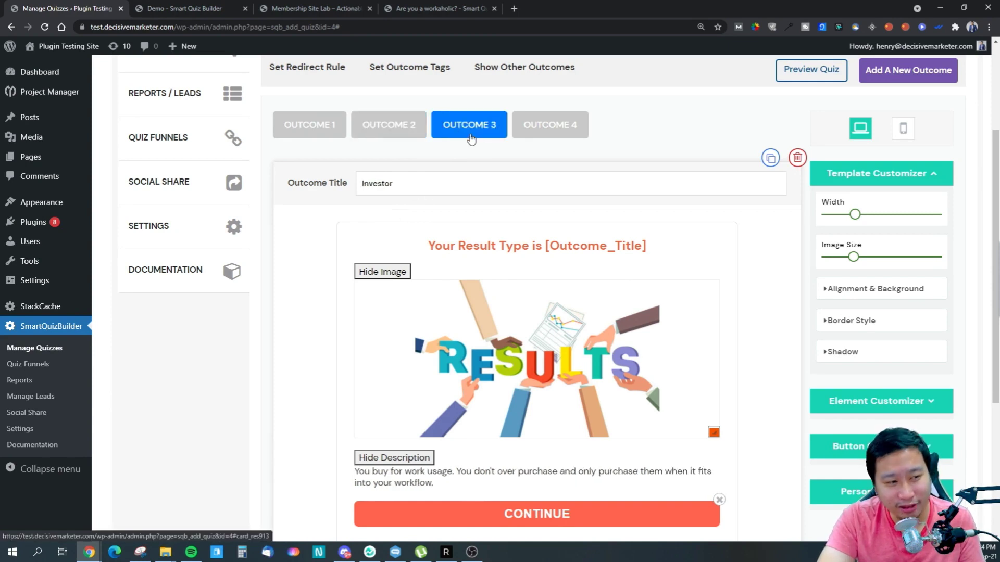
{"action": "left_click", "coordinate": [527, 125]}
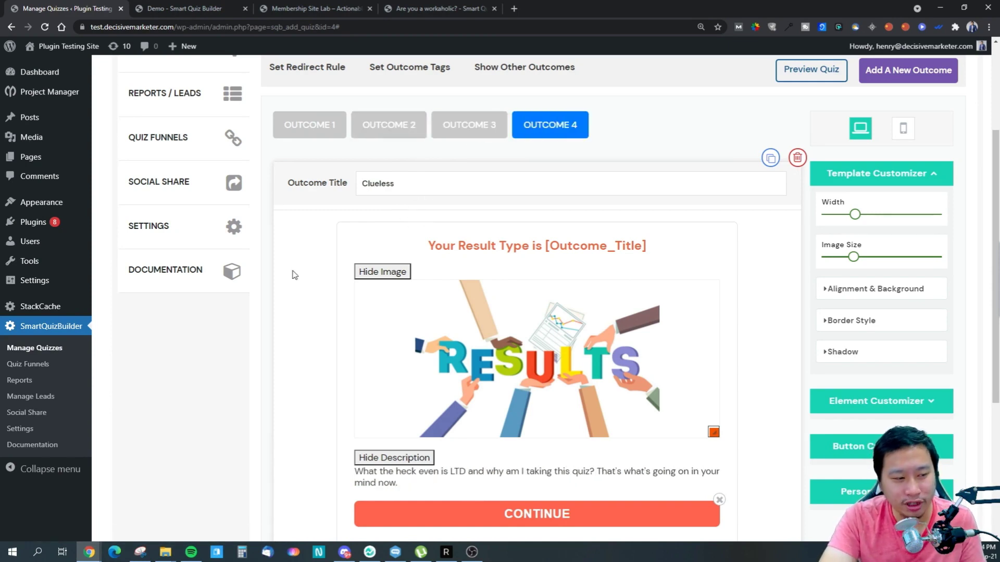
{"action": "scroll", "coordinate": [370, 290], "scroll_direction": "down", "scroll_amount": 2}
{"action": "scroll", "coordinate": [369, 288], "scroll_direction": "up", "scroll_amount": 2}
{"action": "scroll", "coordinate": [389, 298], "scroll_direction": "down", "scroll_amount": 1}
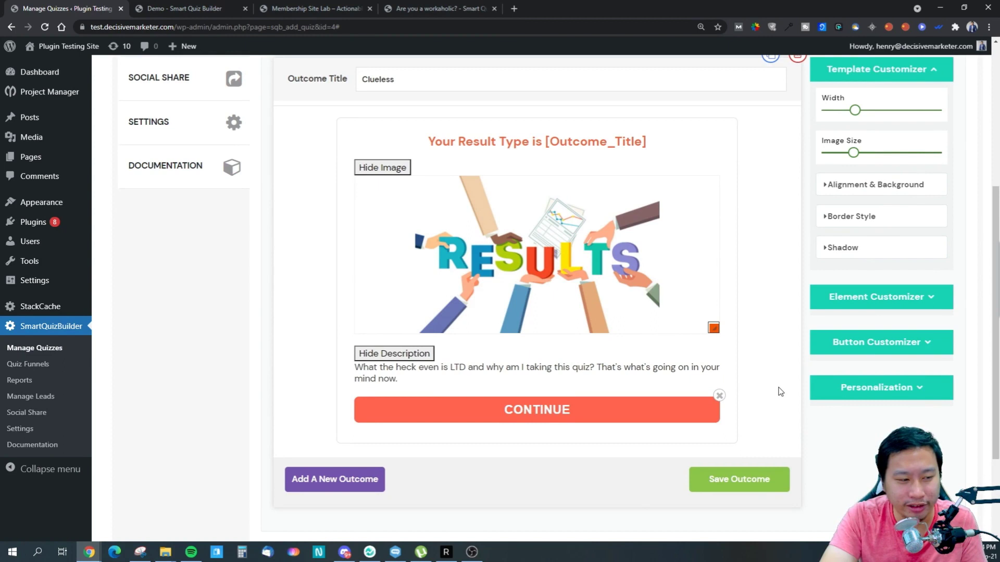
{"action": "scroll", "coordinate": [776, 386], "scroll_direction": "up", "scroll_amount": 5}
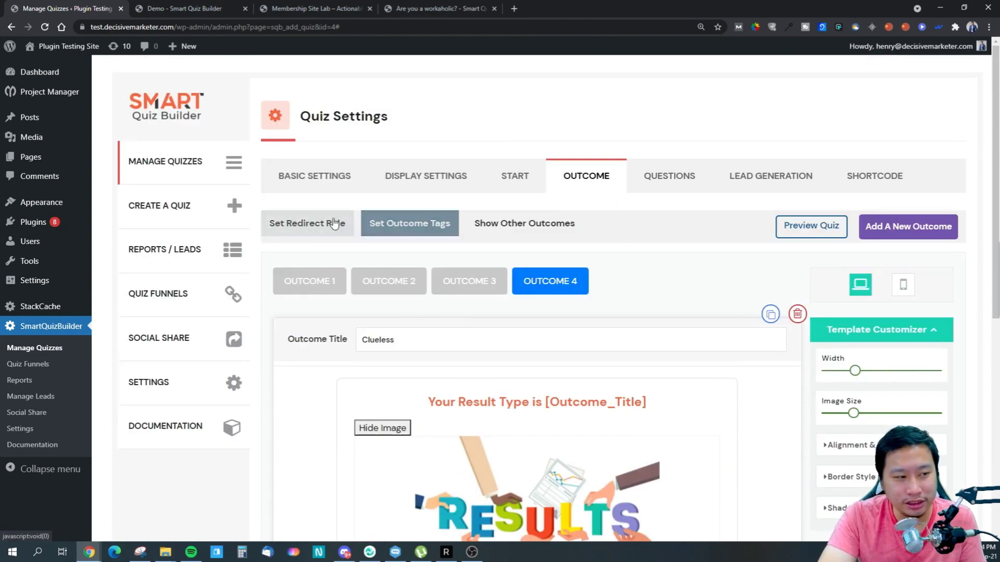
Step: Inspect the per-outcome redirect rules and outcome tags, closing both without changes
{"action": "left_click", "coordinate": [348, 227]}
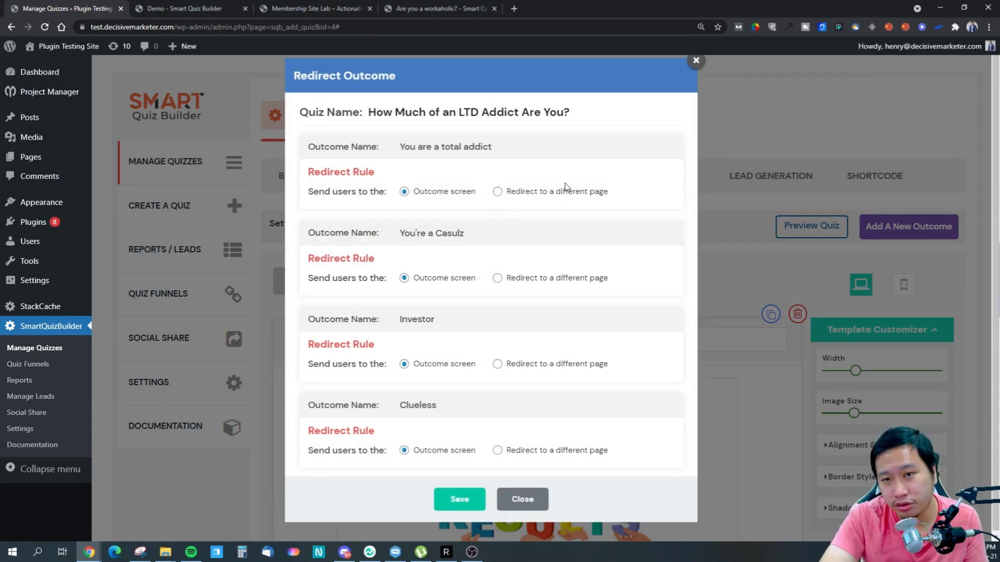
{"action": "left_click", "coordinate": [695, 62]}
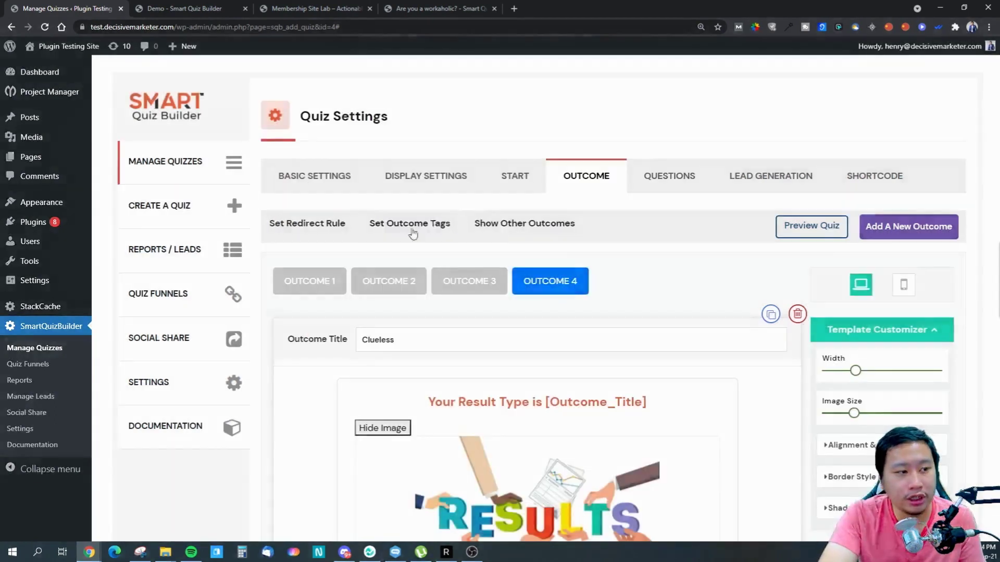
{"action": "left_click", "coordinate": [446, 229]}
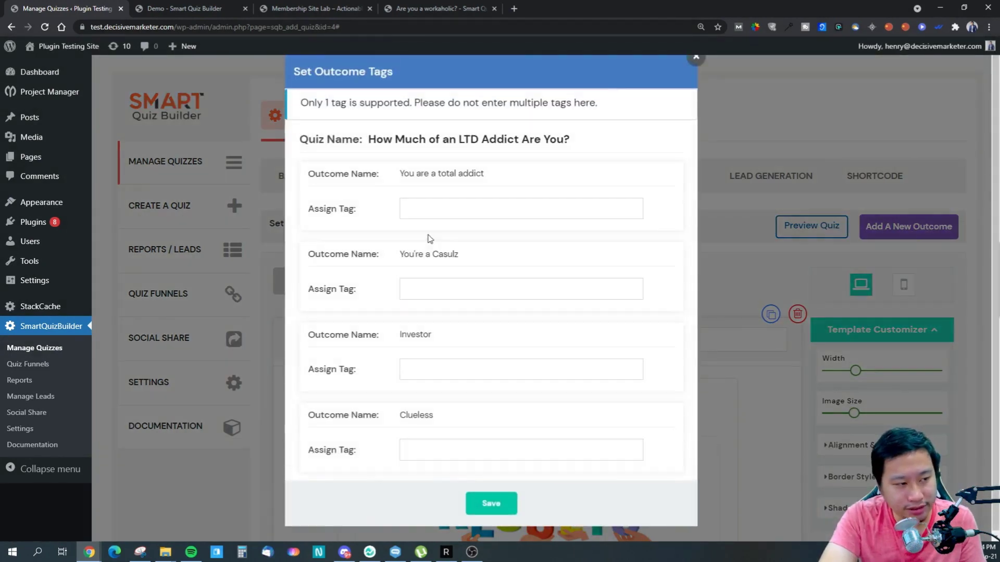
{"action": "left_click", "coordinate": [483, 213]}
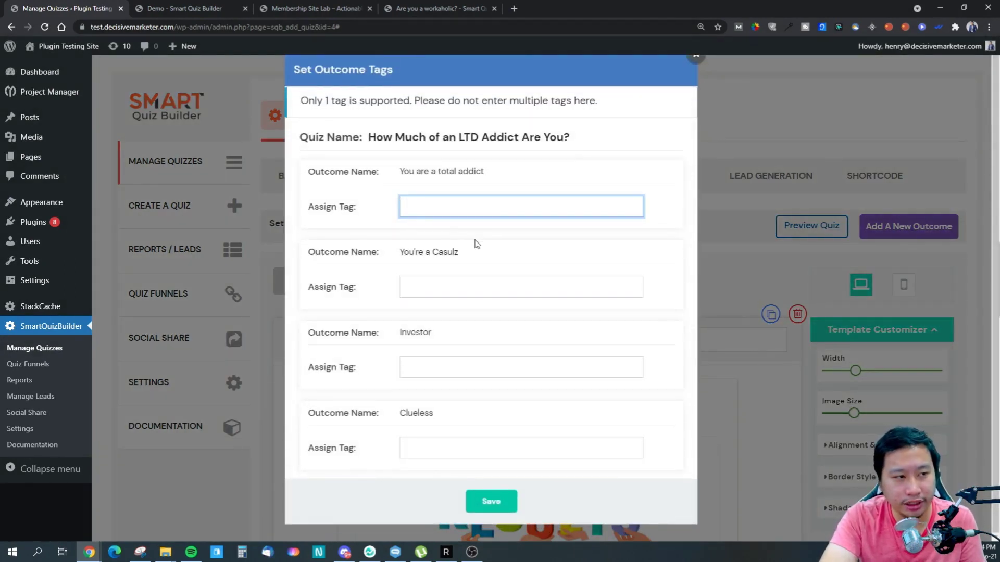
{"action": "left_click", "coordinate": [459, 288]}
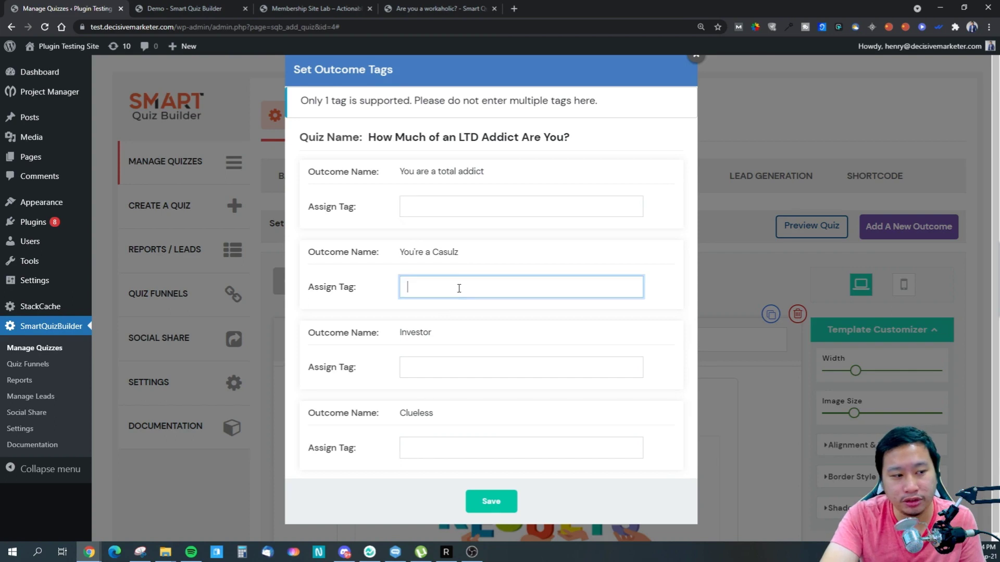
{"action": "left_click", "coordinate": [696, 55]}
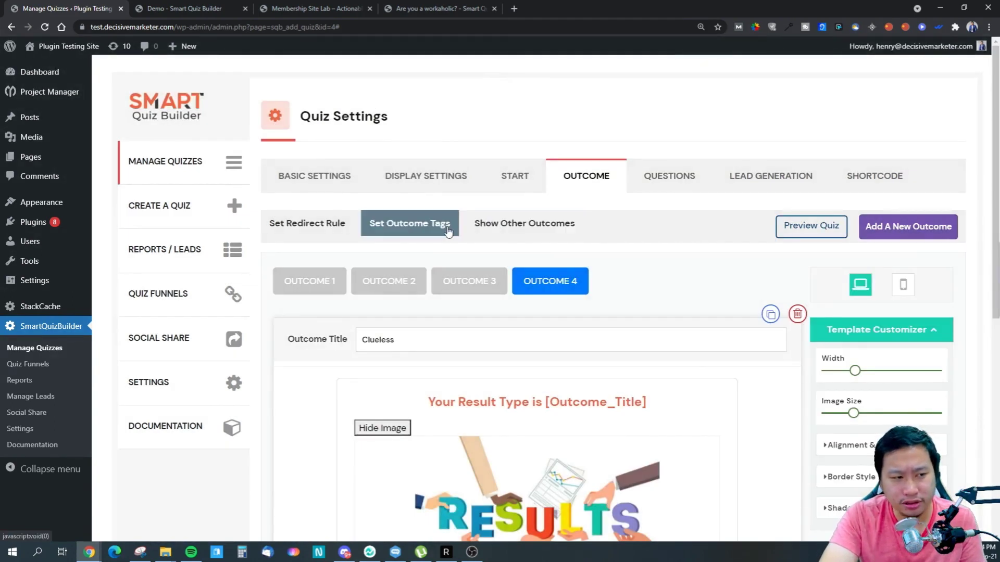
Step: Read the OUTCOME_RANK close-match outcomes explanation, then go to the Questions settings
{"action": "left_click", "coordinate": [502, 232]}
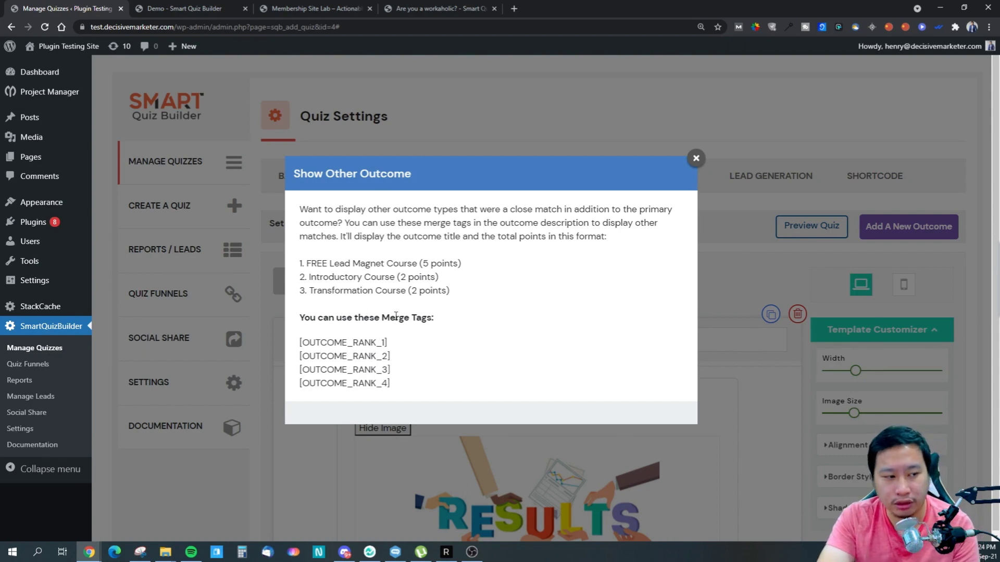
{"action": "left_click", "coordinate": [696, 159]}
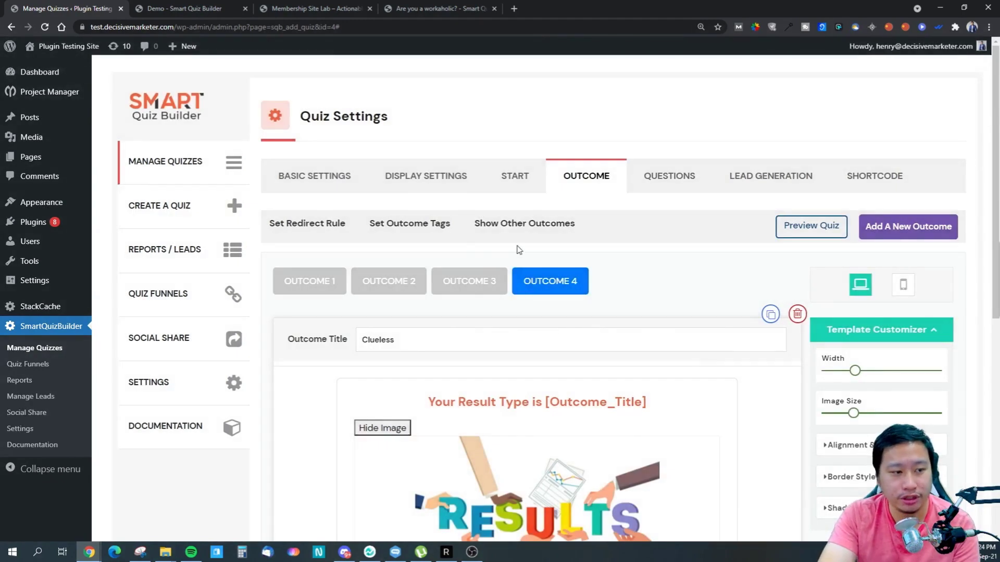
{"action": "left_click", "coordinate": [669, 184]}
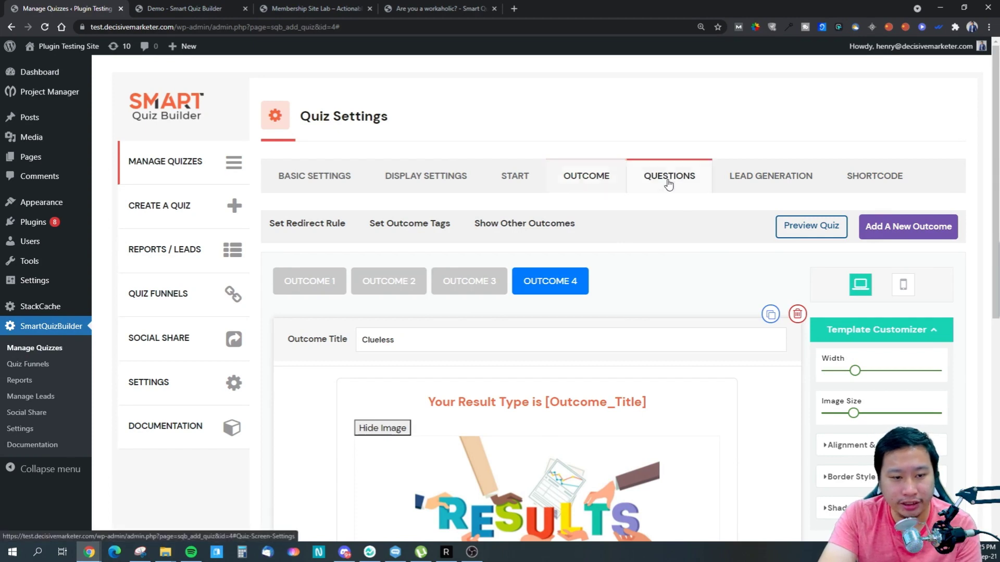
Step: Review questions 1-3, including monthly and total LTD spend, then open the quiz preview
{"action": "scroll", "coordinate": [620, 239], "scroll_direction": "down", "scroll_amount": 2}
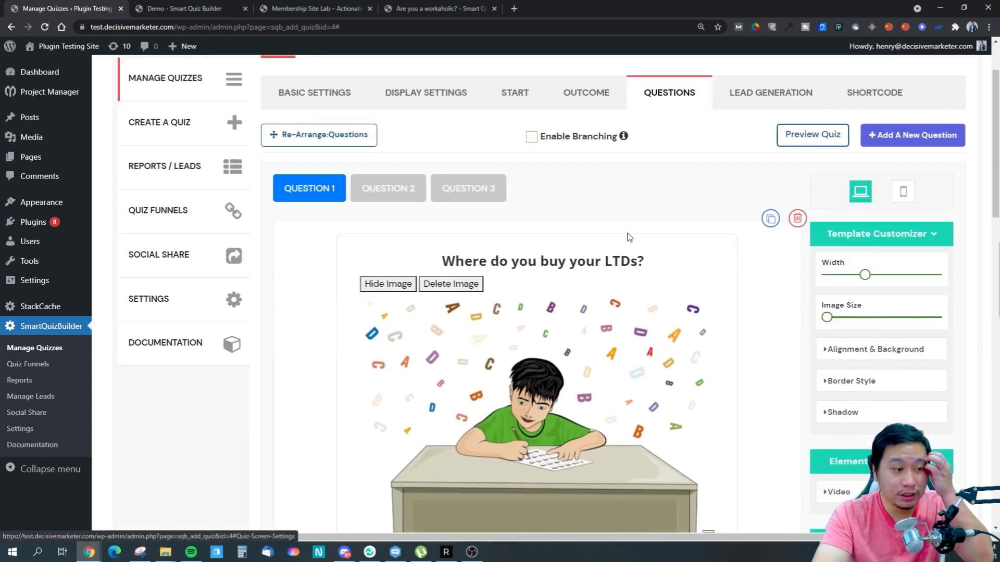
{"action": "scroll", "coordinate": [629, 237], "scroll_direction": "down", "scroll_amount": 4}
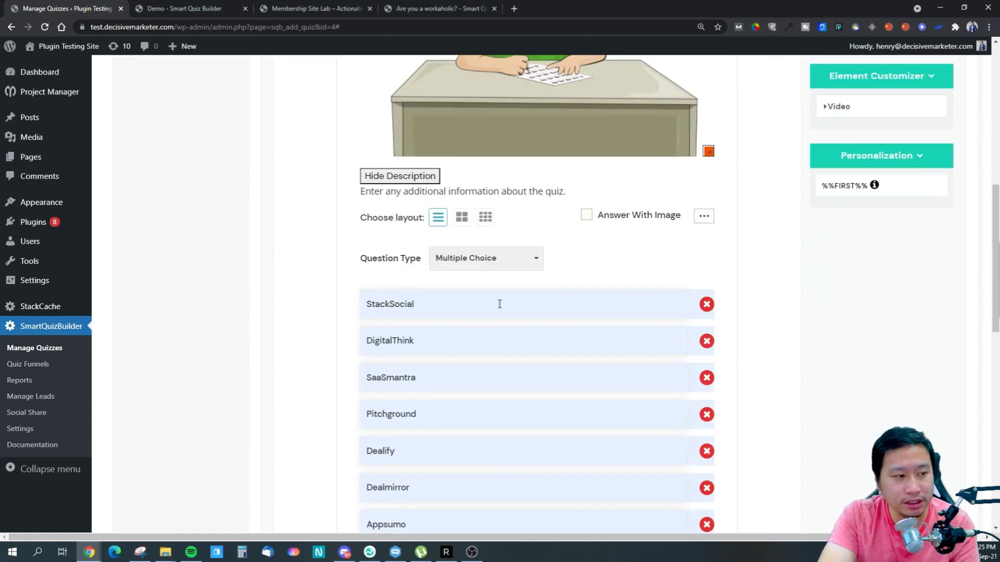
{"action": "scroll", "coordinate": [500, 304], "scroll_direction": "up", "scroll_amount": 8}
{"action": "scroll", "coordinate": [476, 261], "scroll_direction": "down", "scroll_amount": 11}
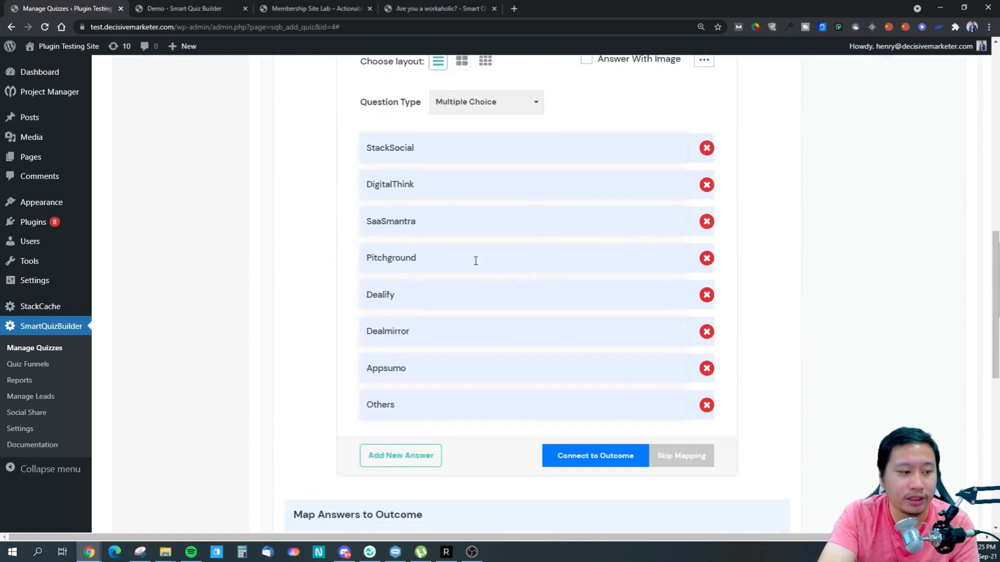
{"action": "scroll", "coordinate": [458, 337], "scroll_direction": "up", "scroll_amount": 10}
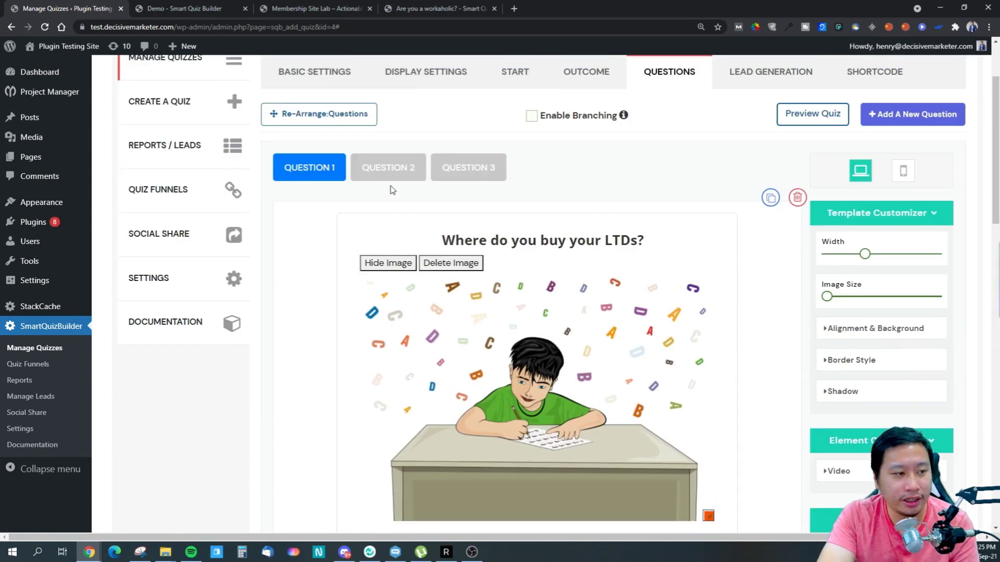
{"action": "left_click", "coordinate": [389, 167]}
{"action": "scroll", "coordinate": [722, 378], "scroll_direction": "down", "scroll_amount": 9}
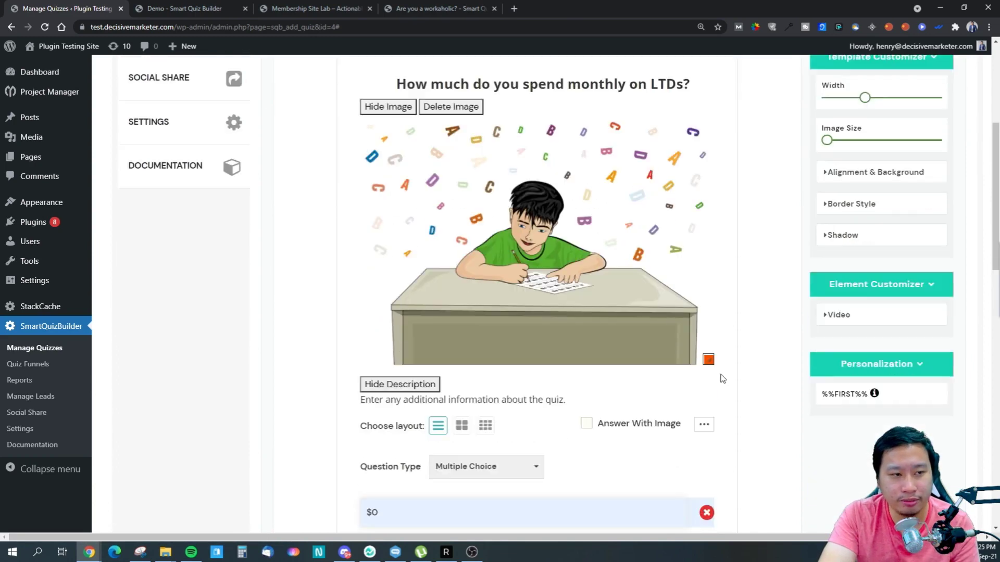
{"action": "scroll", "coordinate": [723, 376], "scroll_direction": "up", "scroll_amount": 12}
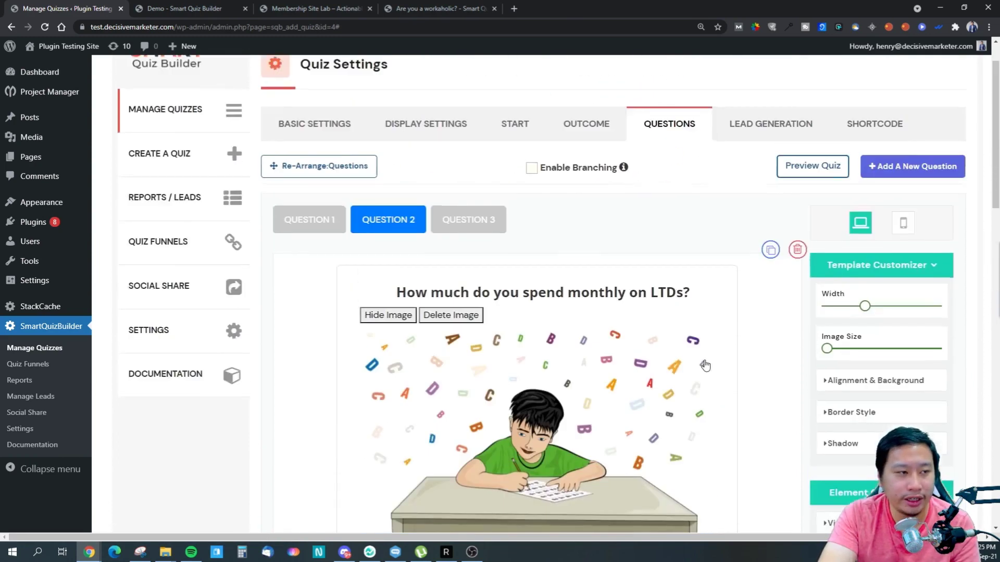
{"action": "left_click", "coordinate": [490, 272]}
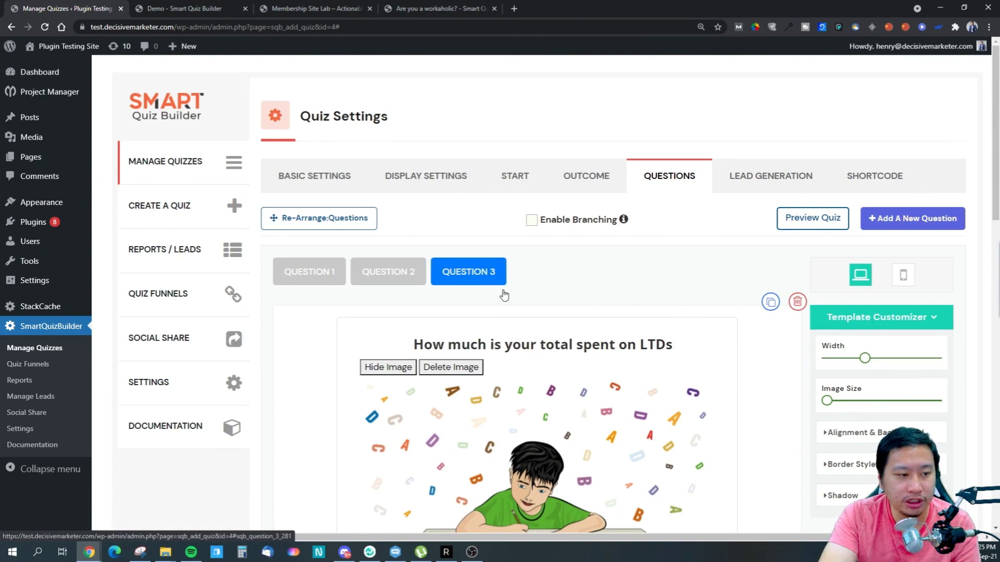
{"action": "scroll", "coordinate": [599, 365], "scroll_direction": "down", "scroll_amount": 2}
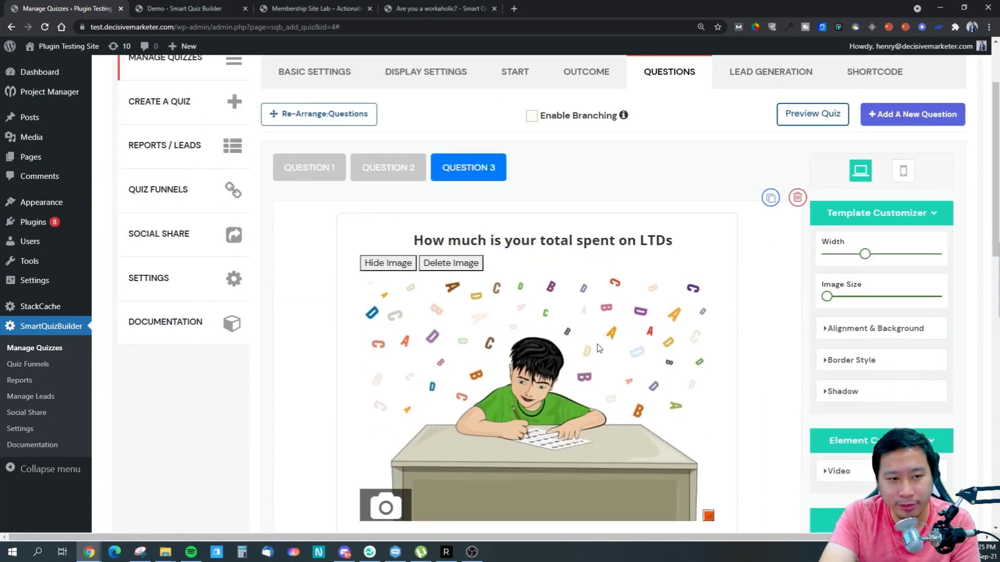
{"action": "scroll", "coordinate": [607, 342], "scroll_direction": "down", "scroll_amount": 10}
{"action": "scroll", "coordinate": [610, 340], "scroll_direction": "up", "scroll_amount": 11}
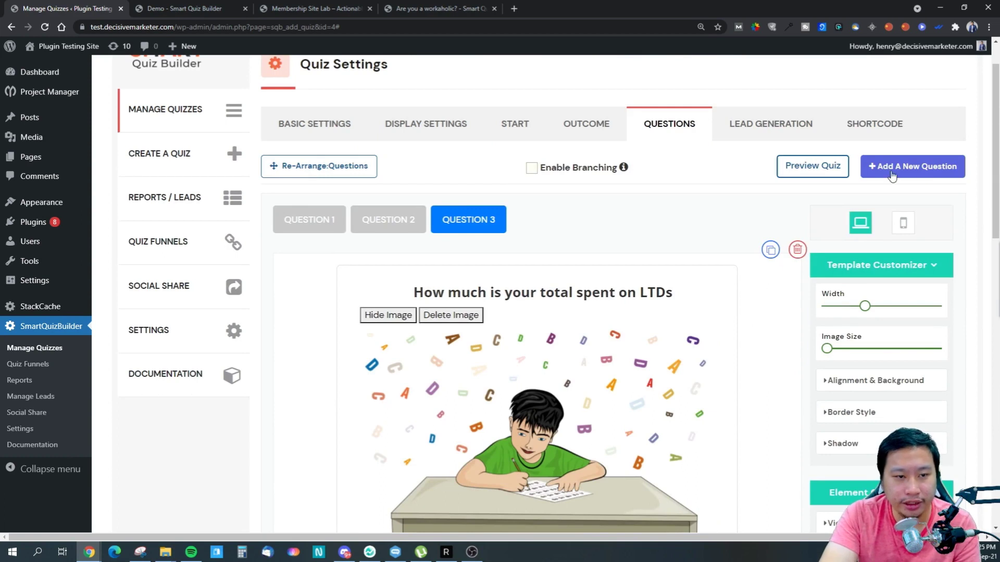
{"action": "left_click", "coordinate": [810, 164]}
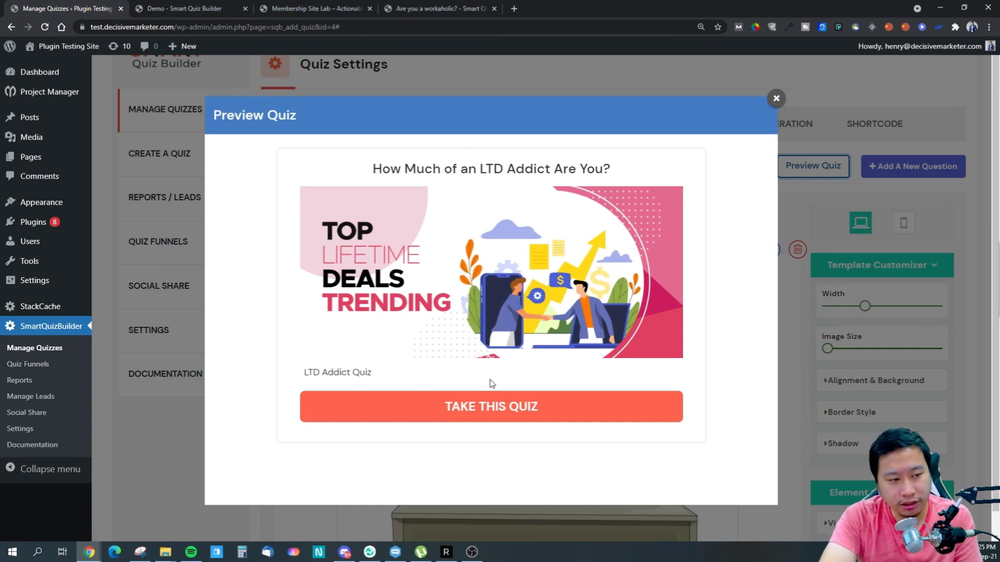
Step: Start the preview quiz and tick all eight platforms, StackSocial through Appsumo and Others
{"action": "left_click", "coordinate": [473, 415]}
{"action": "scroll", "coordinate": [499, 385], "scroll_direction": "down", "scroll_amount": 3}
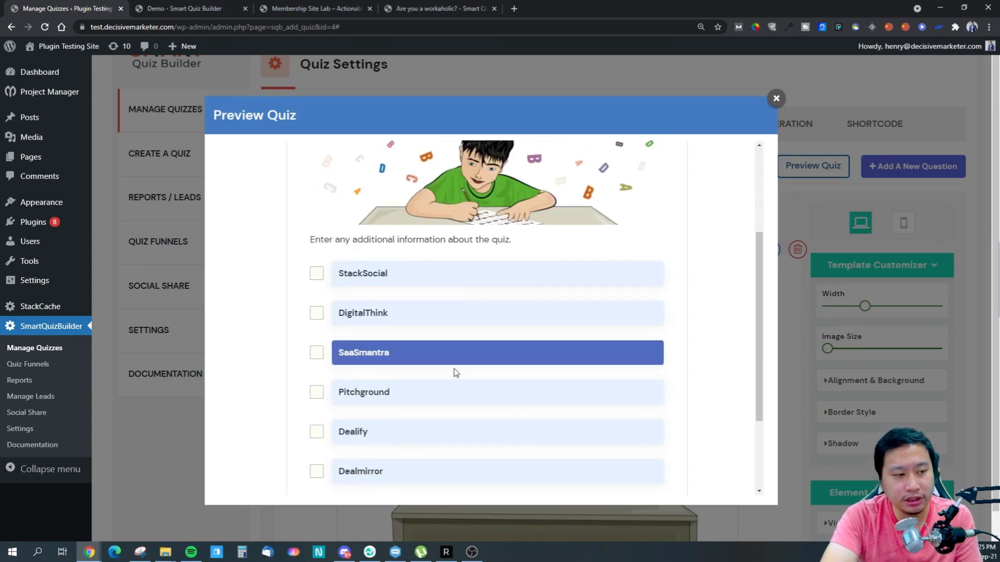
{"action": "scroll", "coordinate": [456, 369], "scroll_direction": "up", "scroll_amount": 3}
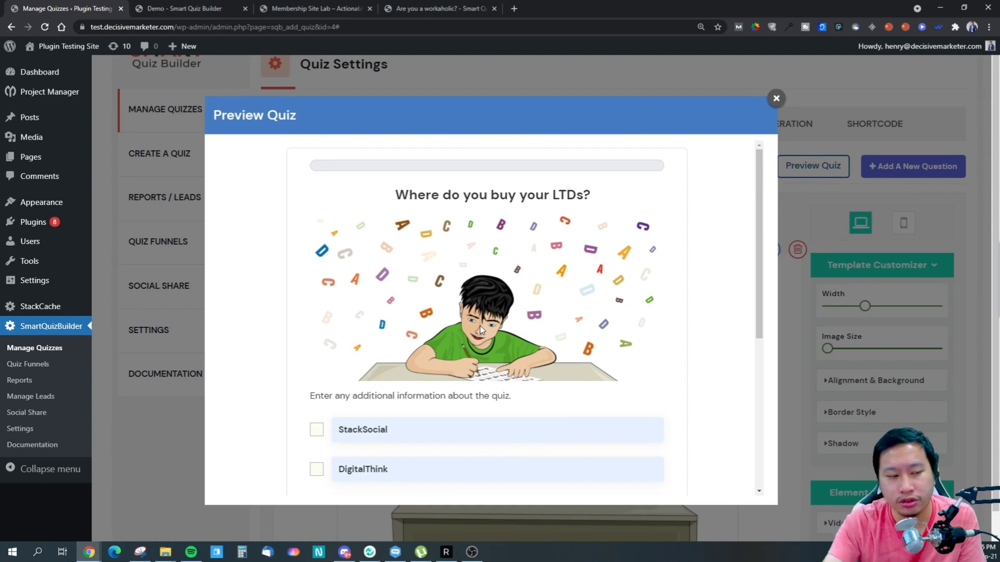
{"action": "scroll", "coordinate": [480, 326], "scroll_direction": "down", "scroll_amount": 5}
{"action": "scroll", "coordinate": [472, 337], "scroll_direction": "up", "scroll_amount": 3}
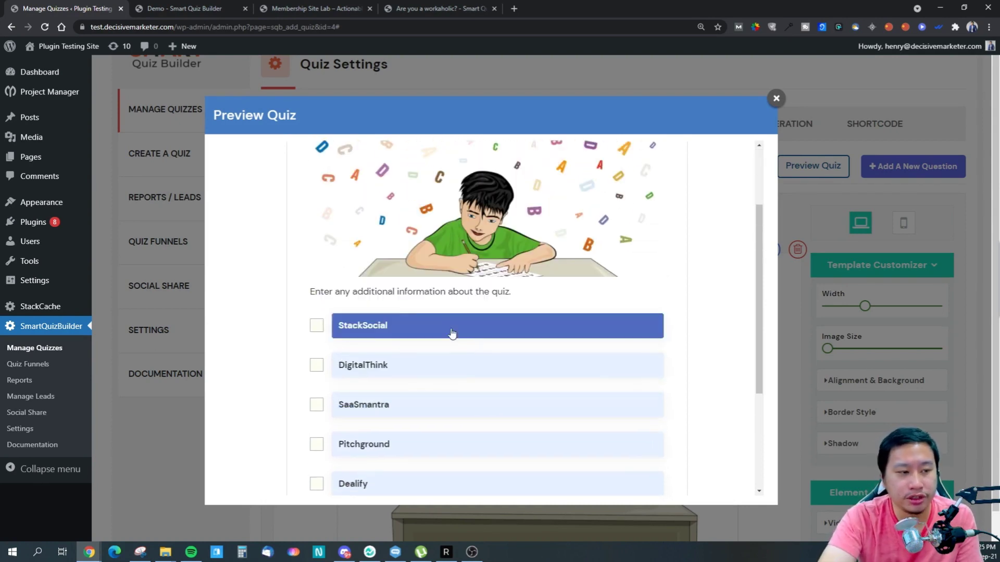
{"action": "left_click_drag", "start_coordinate": [339, 292], "coordinate": [429, 291]}
{"action": "left_click", "coordinate": [417, 291]}
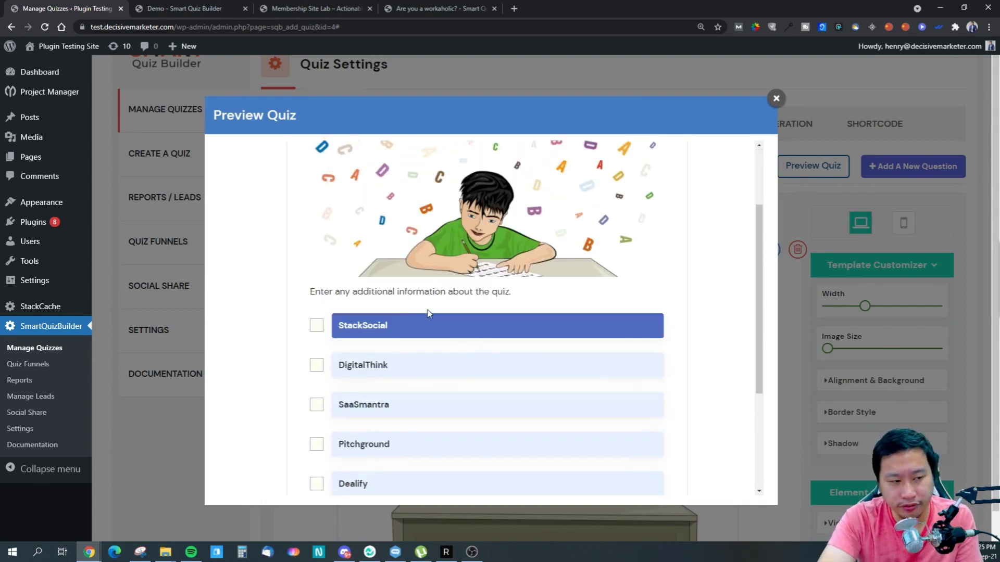
{"action": "scroll", "coordinate": [457, 313], "scroll_direction": "down", "scroll_amount": 2}
{"action": "left_click", "coordinate": [316, 223]}
{"action": "left_click", "coordinate": [317, 261]}
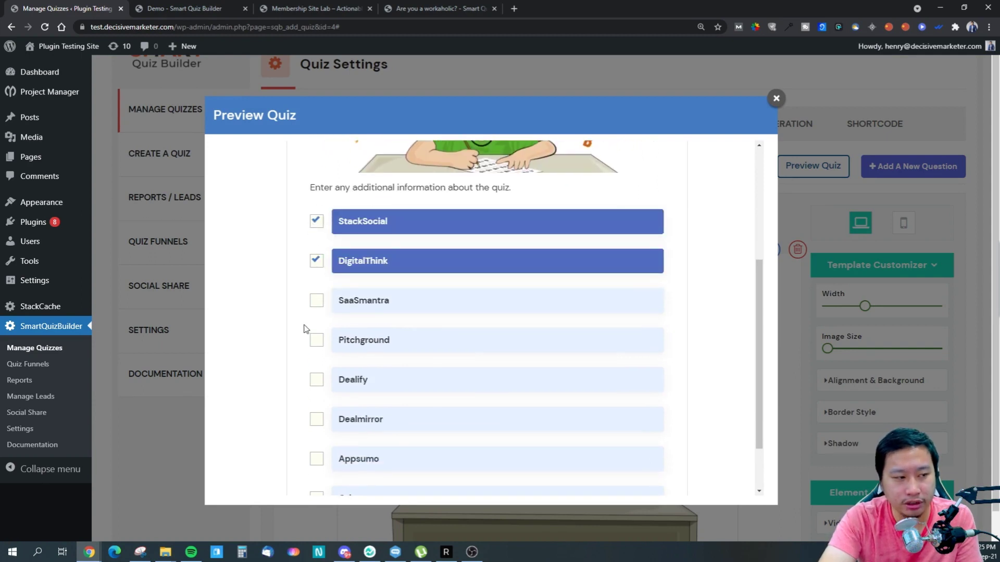
{"action": "left_click", "coordinate": [316, 301]}
{"action": "left_click", "coordinate": [316, 341]}
{"action": "scroll", "coordinate": [314, 384], "scroll_direction": "down", "scroll_amount": 2}
{"action": "left_click", "coordinate": [317, 308]}
{"action": "left_click", "coordinate": [316, 347]}
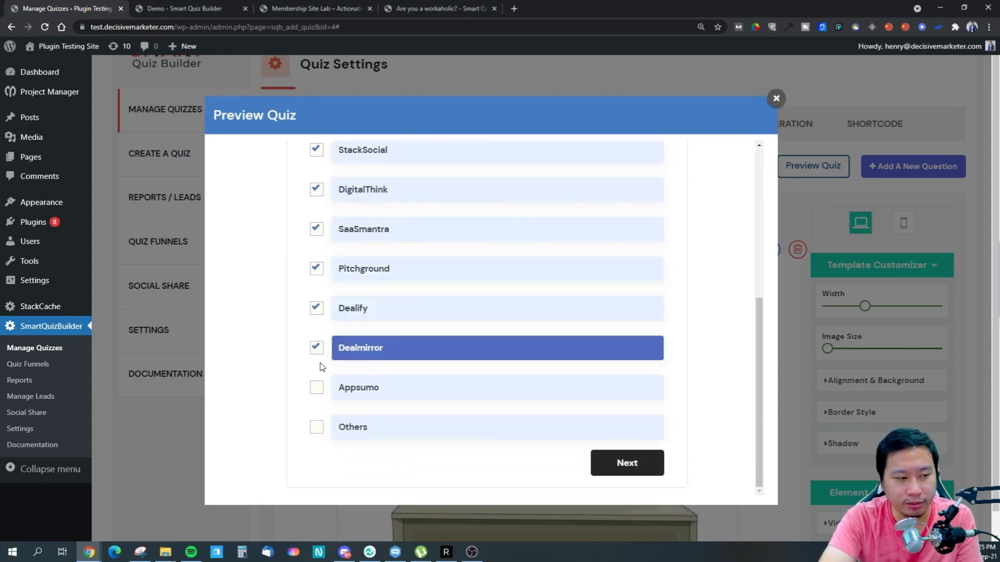
{"action": "left_click", "coordinate": [316, 387]}
{"action": "left_click", "coordinate": [316, 427]}
{"action": "scroll", "coordinate": [531, 411], "scroll_direction": "down", "scroll_amount": 1}
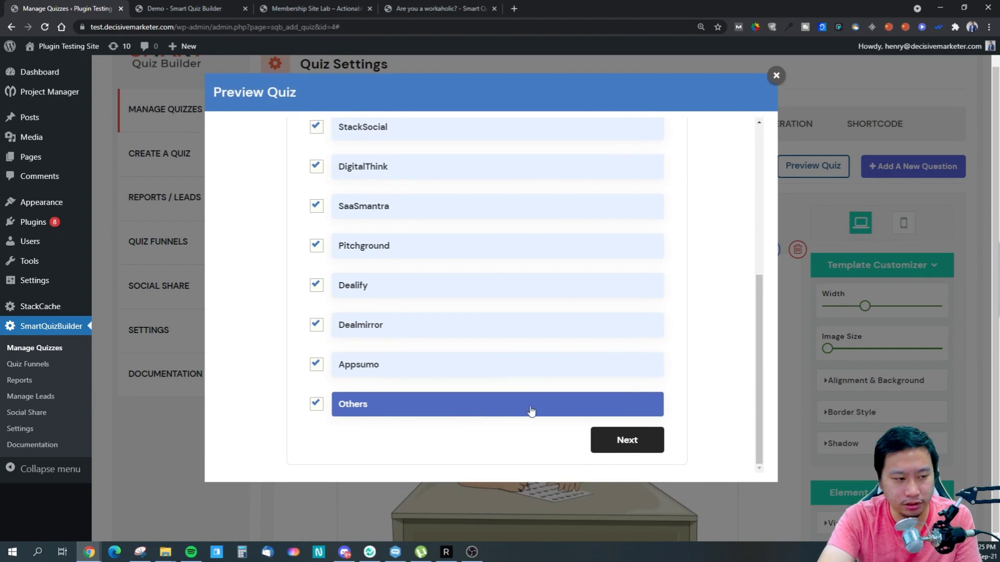
Step: Answer monthly spend with $501 - $1,000 and advance to the total-spend question
{"action": "left_click", "coordinate": [603, 440]}
{"action": "scroll", "coordinate": [491, 357], "scroll_direction": "up", "scroll_amount": 3}
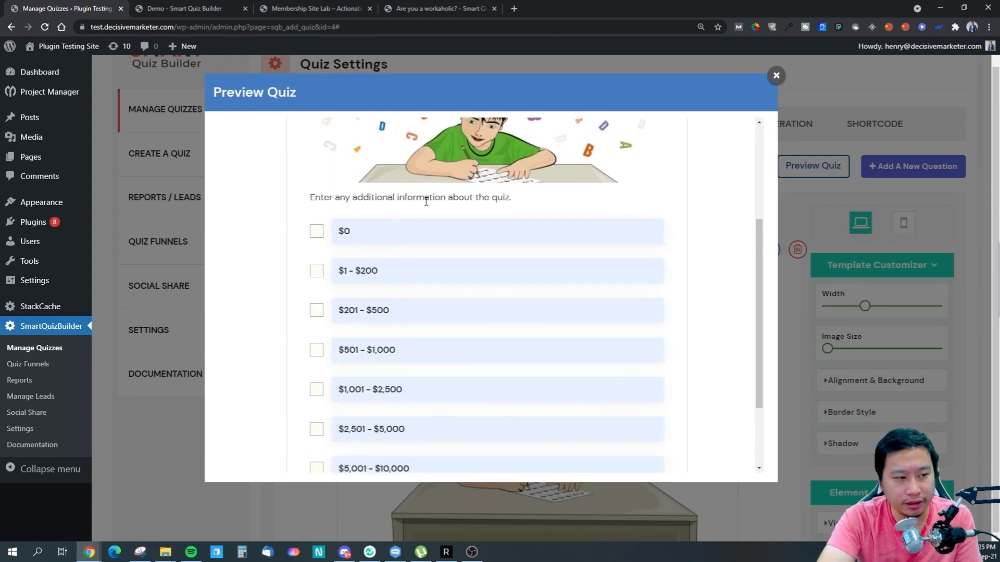
{"action": "scroll", "coordinate": [426, 201], "scroll_direction": "down", "scroll_amount": 3}
{"action": "left_click", "coordinate": [316, 246]}
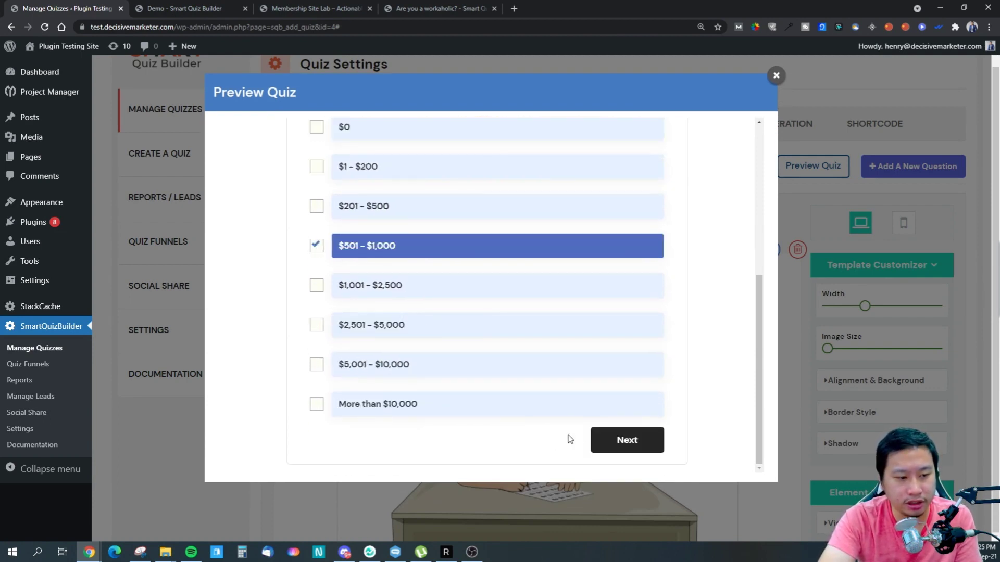
{"action": "left_click", "coordinate": [610, 442]}
{"action": "scroll", "coordinate": [406, 365], "scroll_direction": "up", "scroll_amount": 3}
{"action": "left_click_drag", "start_coordinate": [372, 245], "coordinate": [479, 249]}
{"action": "left_click", "coordinate": [449, 246]}
{"action": "scroll", "coordinate": [375, 248], "scroll_direction": "down", "scroll_amount": 3}
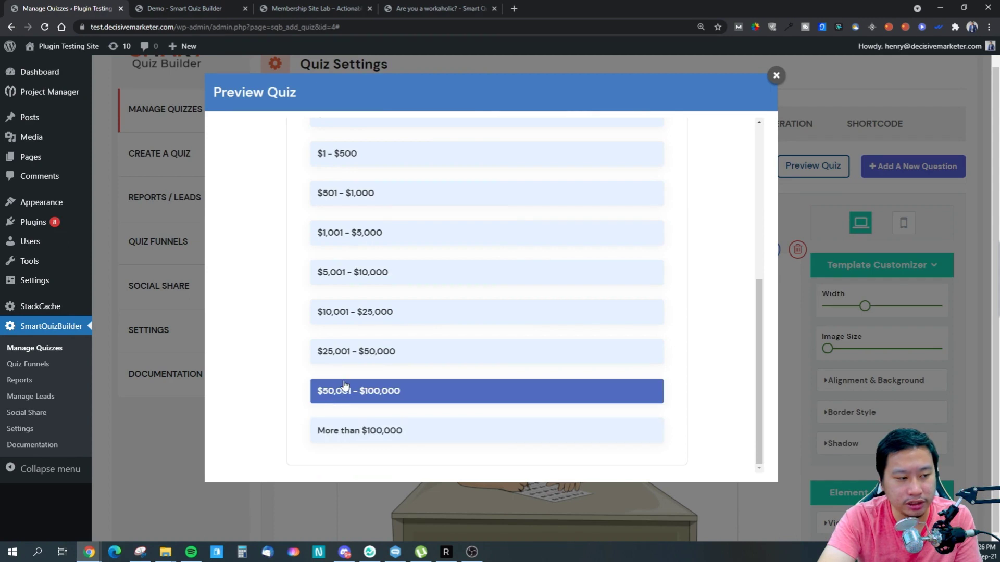
Step: Answer total spend with $50,001 - $100,000 and fill in the respondent's name and e-mail
{"action": "left_click", "coordinate": [354, 391]}
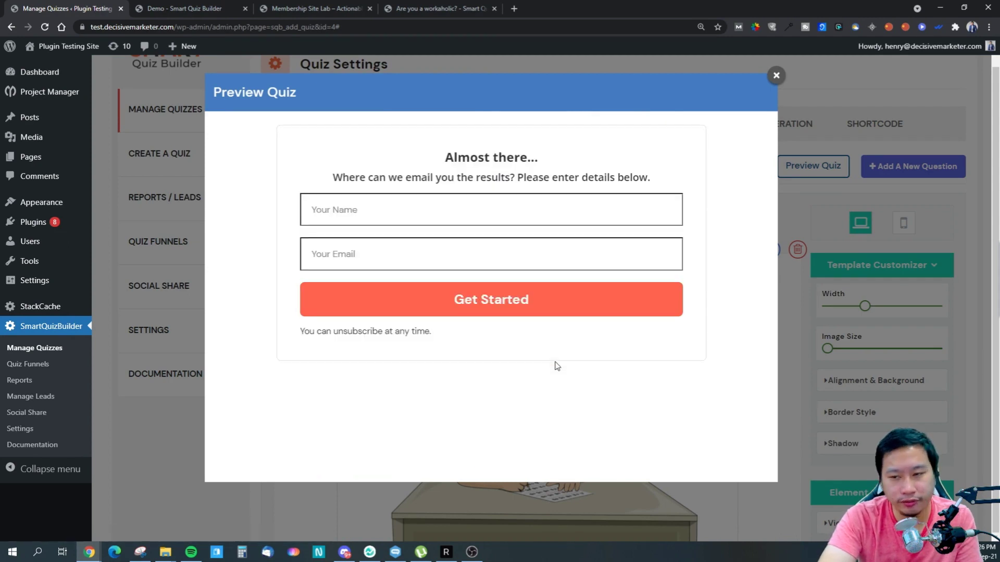
{"action": "left_click", "coordinate": [437, 213]}
{"action": "type", "text": "Gwbet"}
{"action": "key", "text": "BackSpace"}
{"action": "key", "text": "BackSpace"}
{"action": "key", "text": "BackSpace"}
{"action": "key", "text": "BackSpace"}
{"action": "key", "text": "BackSpace"}
{"action": "type", "text": "GH"}
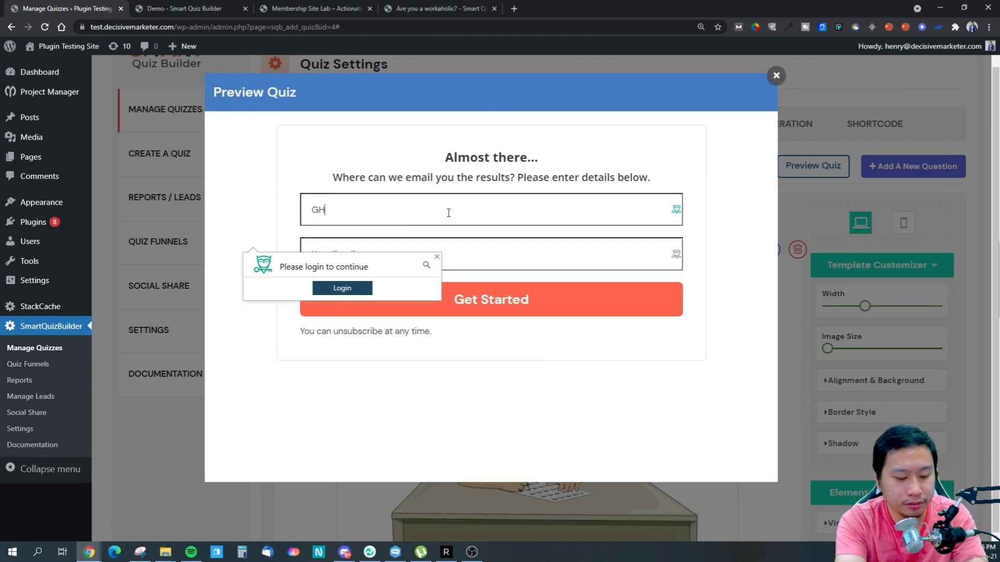
{"action": "key", "text": "BackSpace"}
{"action": "type", "text": "Henry"}
{"action": "key", "text": "Tab"}
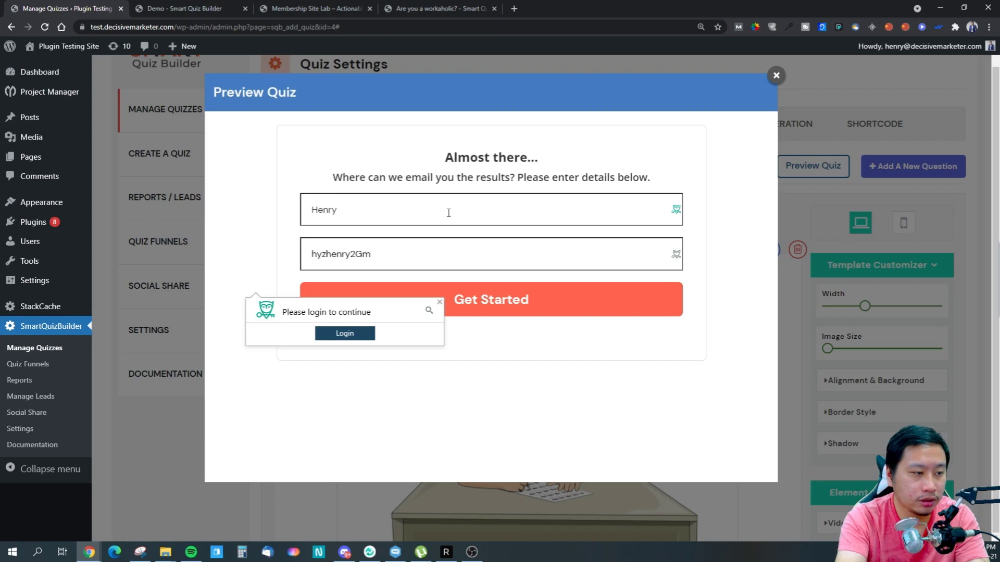
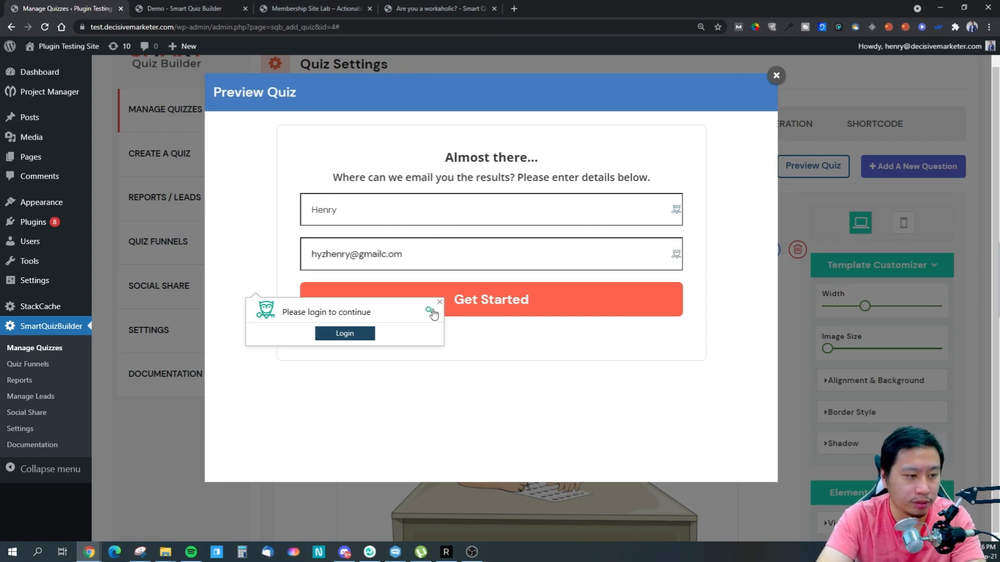
Step: Submit the opt-in details, view the Investor result, and close the preview
{"action": "left_click", "coordinate": [439, 302]}
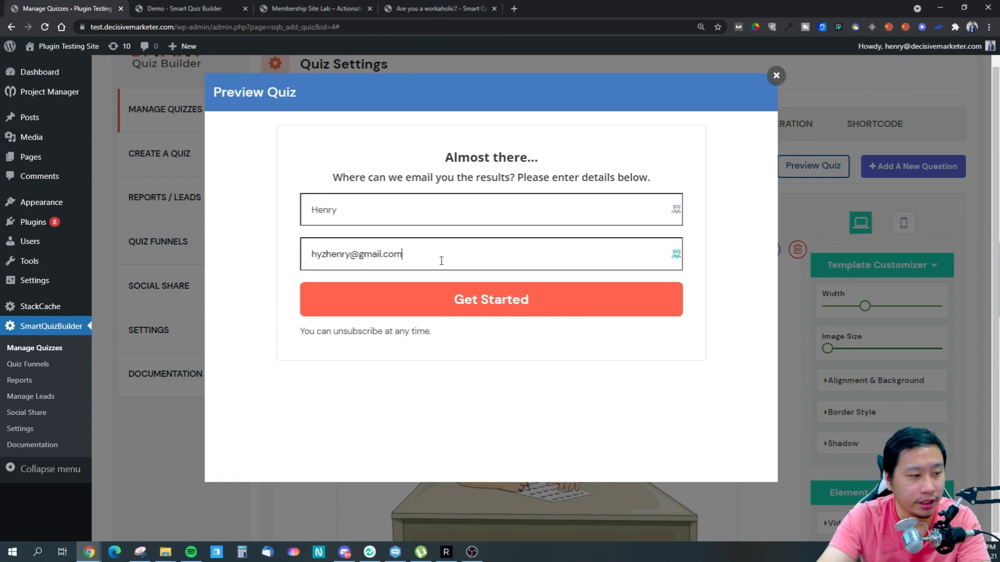
{"action": "left_click", "coordinate": [480, 298]}
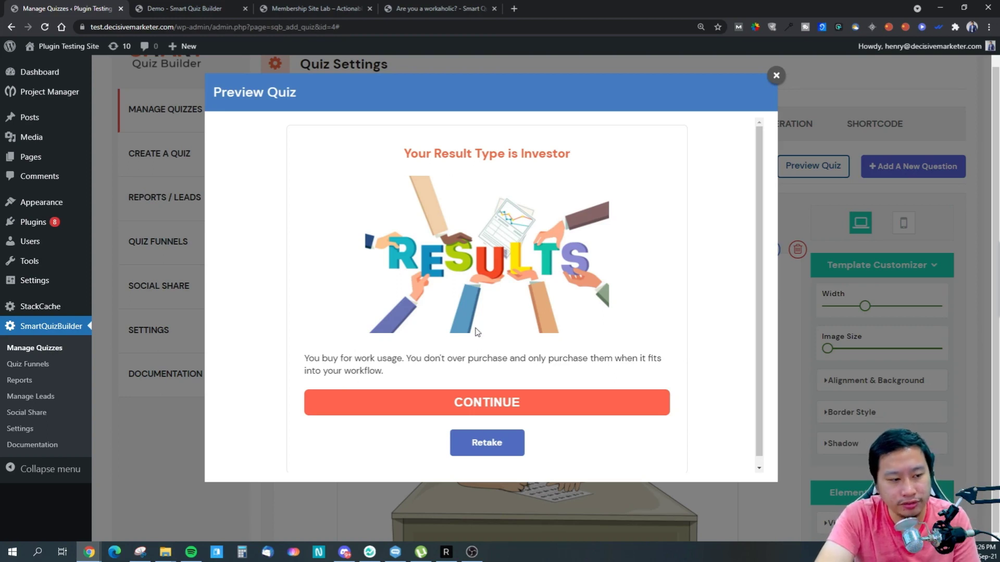
{"action": "scroll", "coordinate": [462, 387], "scroll_direction": "down", "scroll_amount": 1}
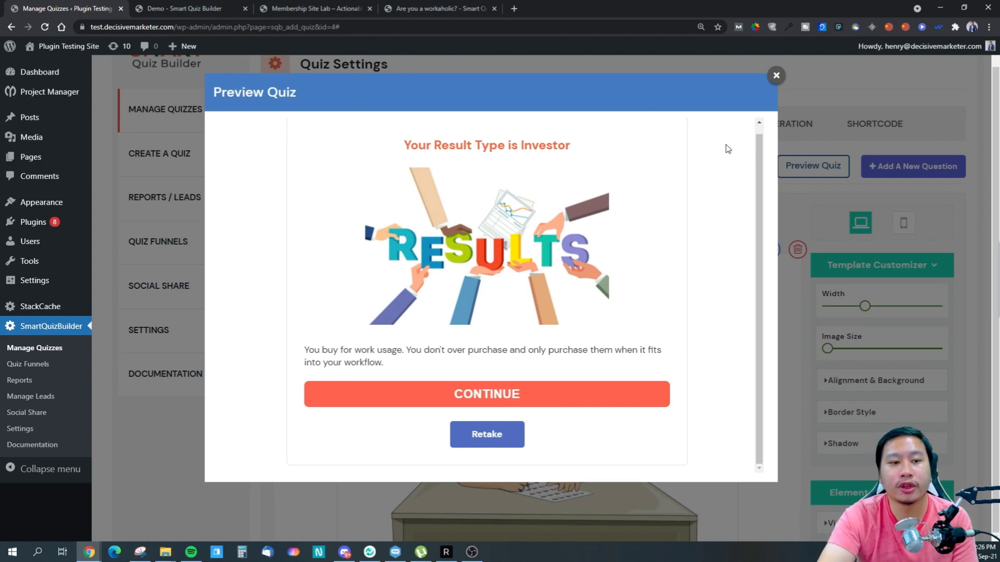
{"action": "left_click", "coordinate": [775, 76]}
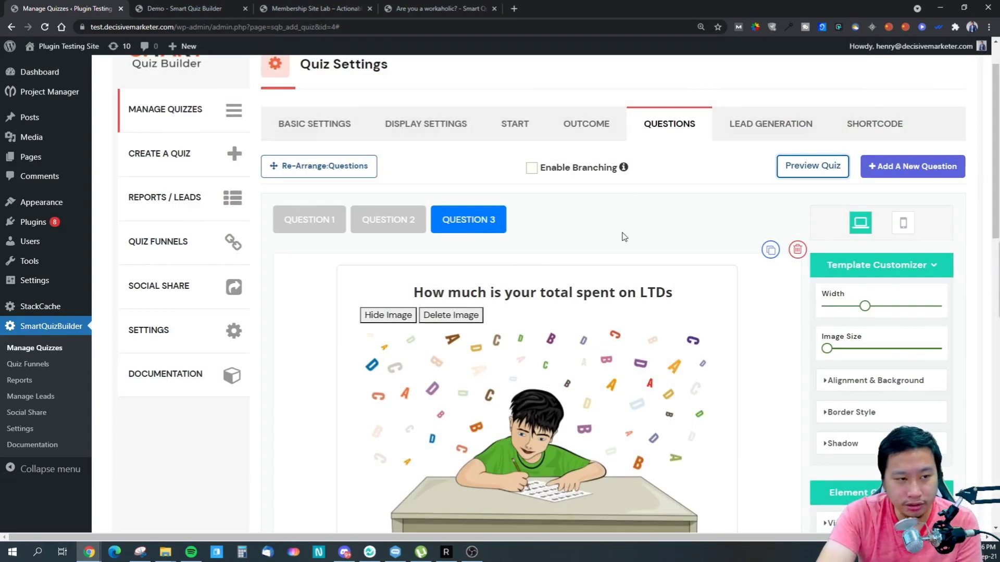
Step: Show the Lead Generation settings with the name-and-email opt-in screen
{"action": "mouse_move", "coordinate": [624, 168]}
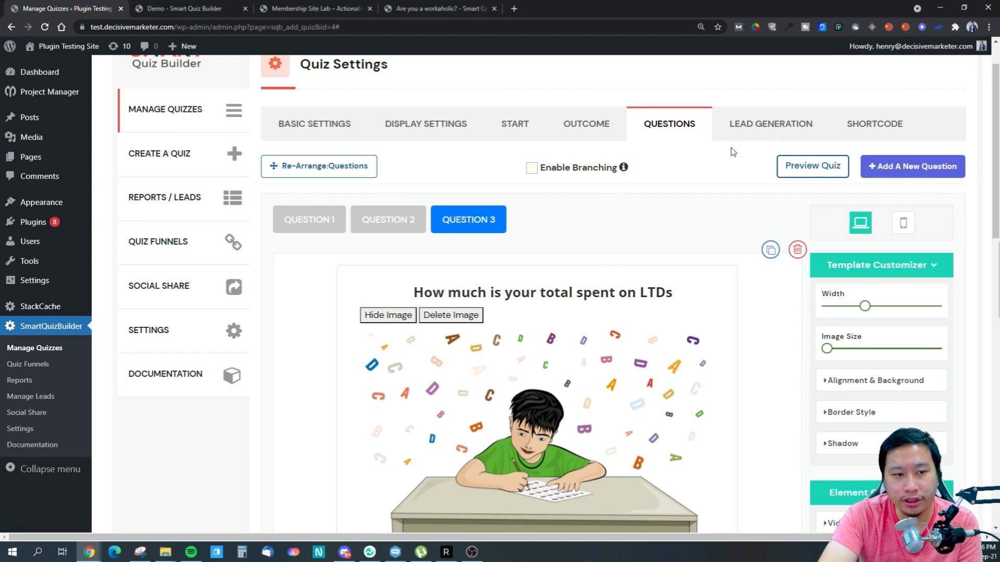
{"action": "left_click", "coordinate": [766, 135]}
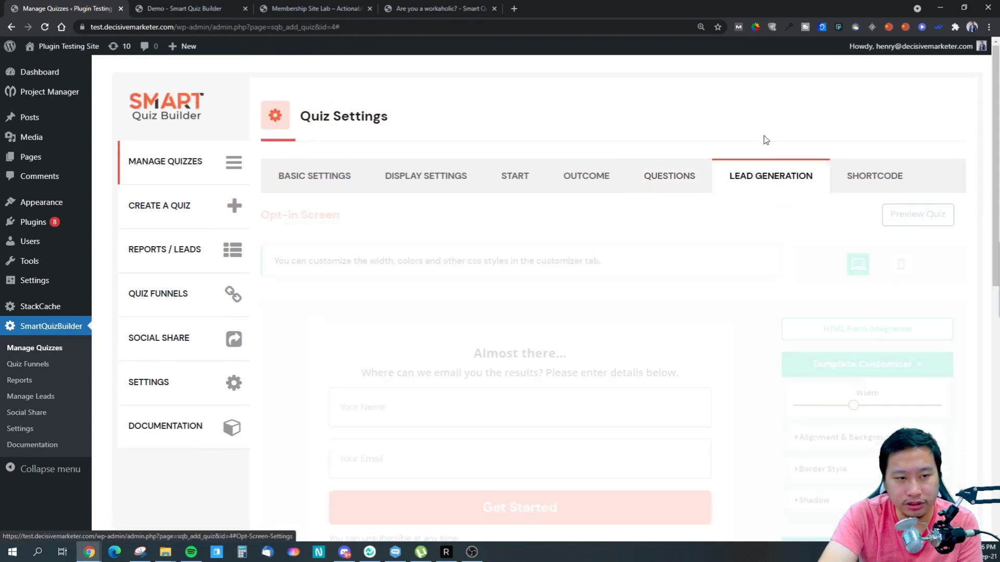
{"action": "scroll", "coordinate": [599, 265], "scroll_direction": "down", "scroll_amount": 4}
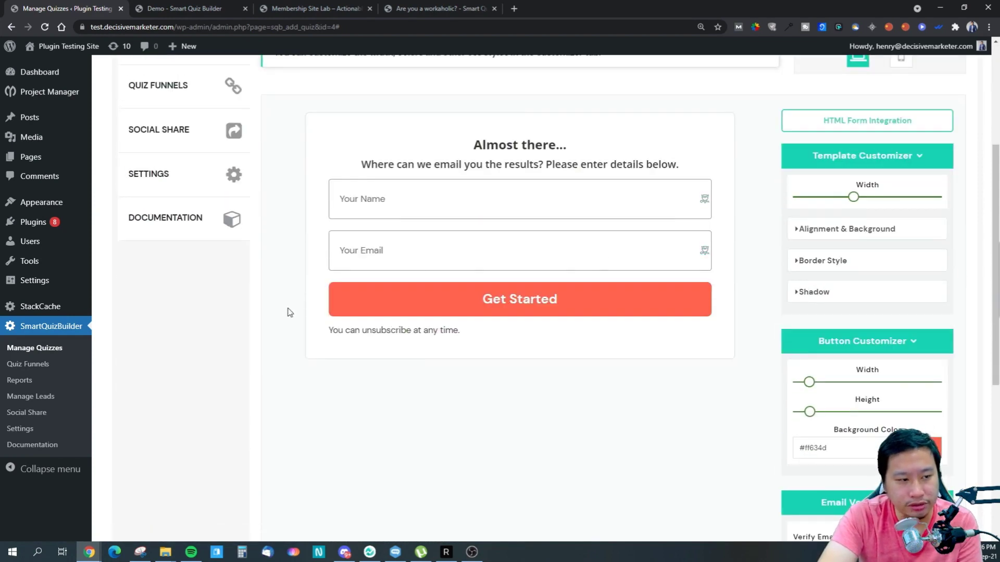
{"action": "scroll", "coordinate": [569, 384], "scroll_direction": "down", "scroll_amount": 3}
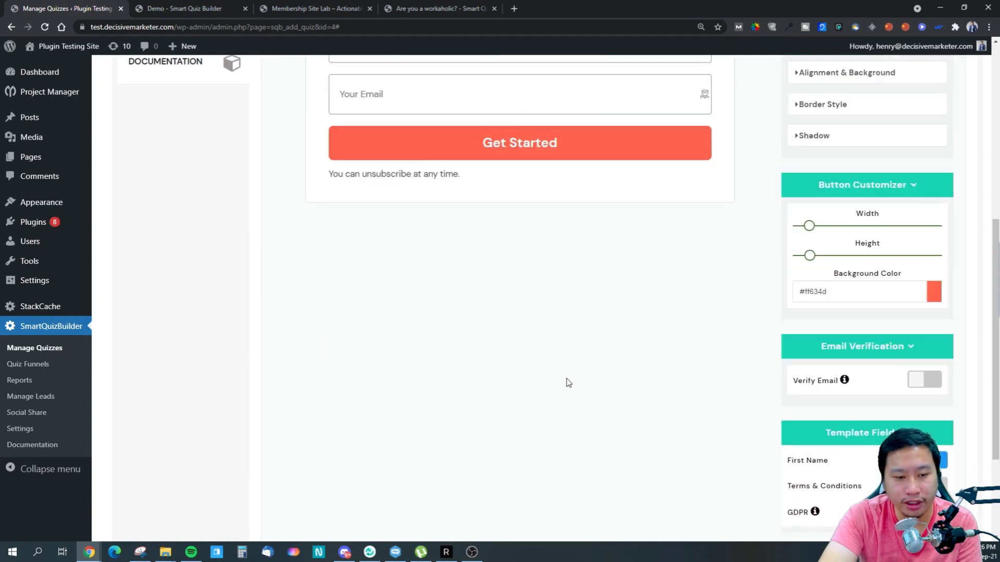
{"action": "mouse_move", "coordinate": [845, 381]}
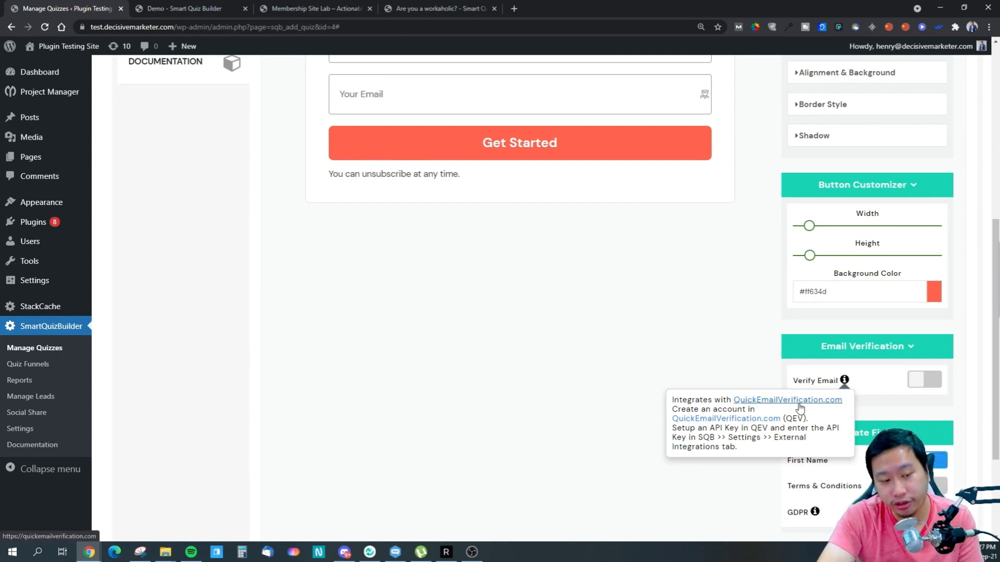
{"action": "left_click", "coordinate": [920, 384]}
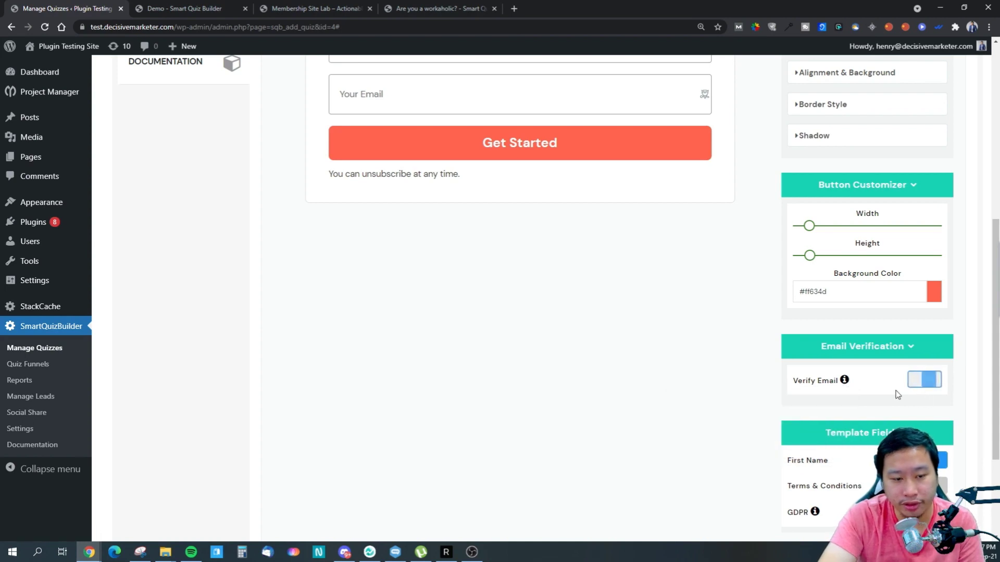
{"action": "left_click", "coordinate": [922, 380]}
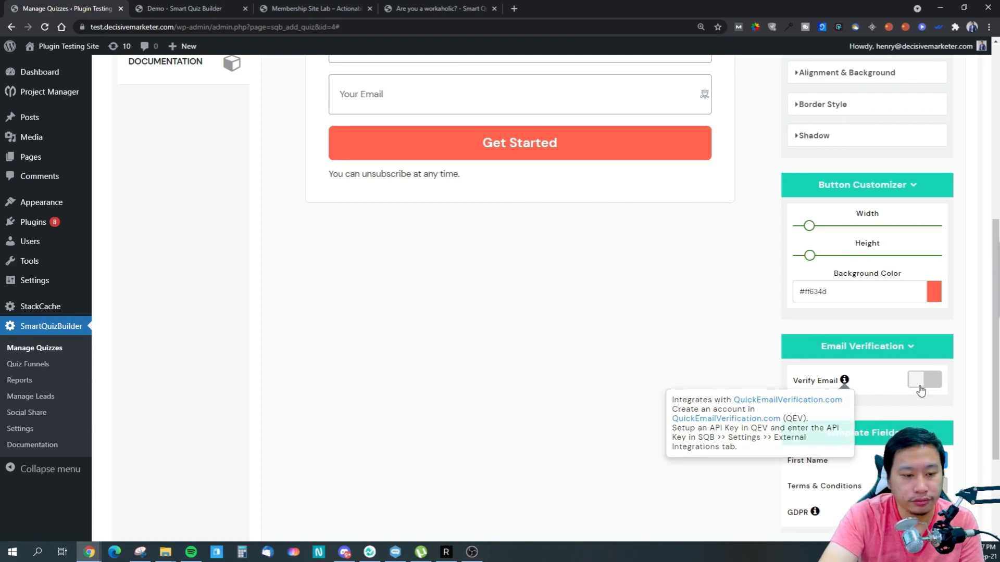
{"action": "scroll", "coordinate": [745, 364], "scroll_direction": "up", "scroll_amount": 6}
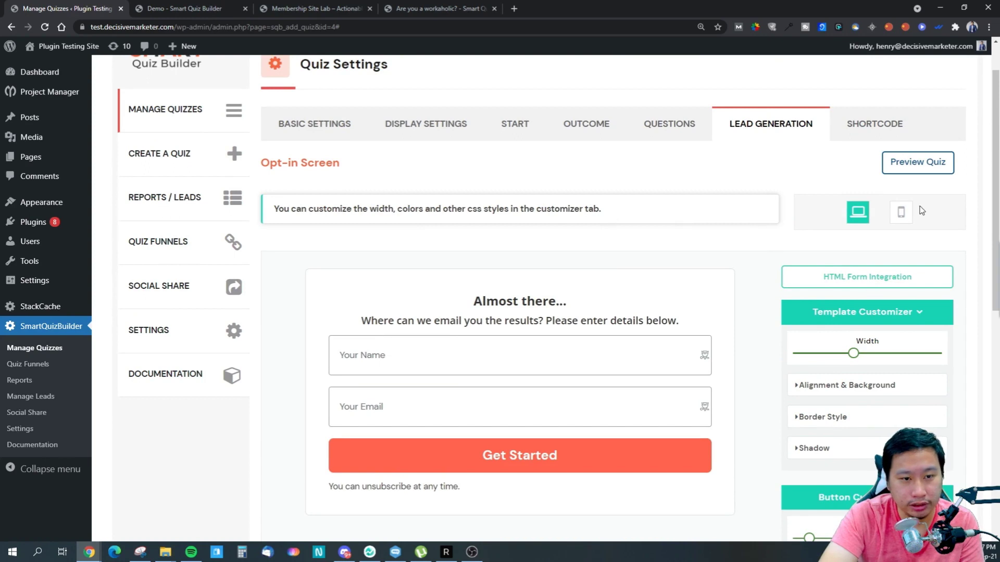
{"action": "left_click", "coordinate": [862, 282]}
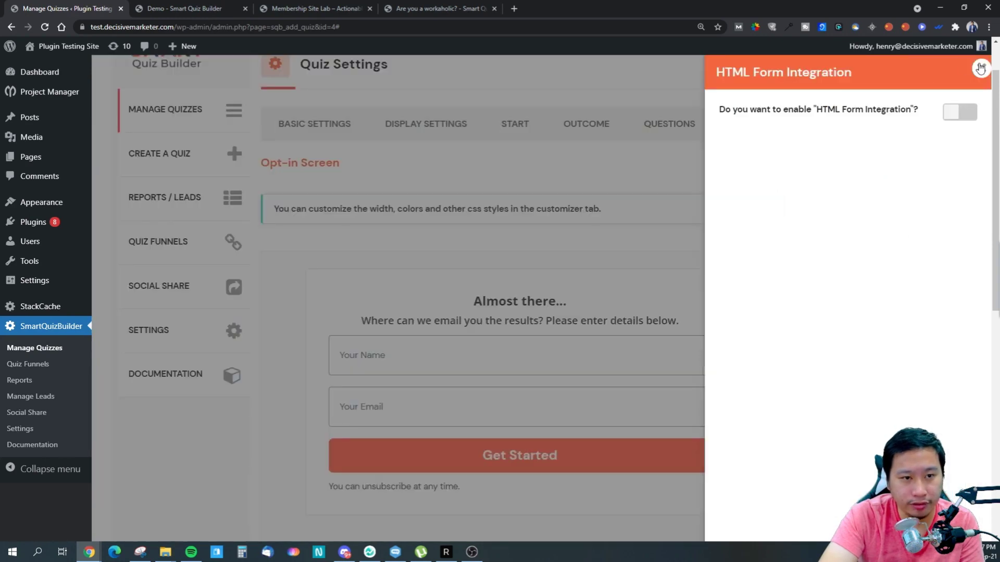
{"action": "left_click", "coordinate": [981, 68]}
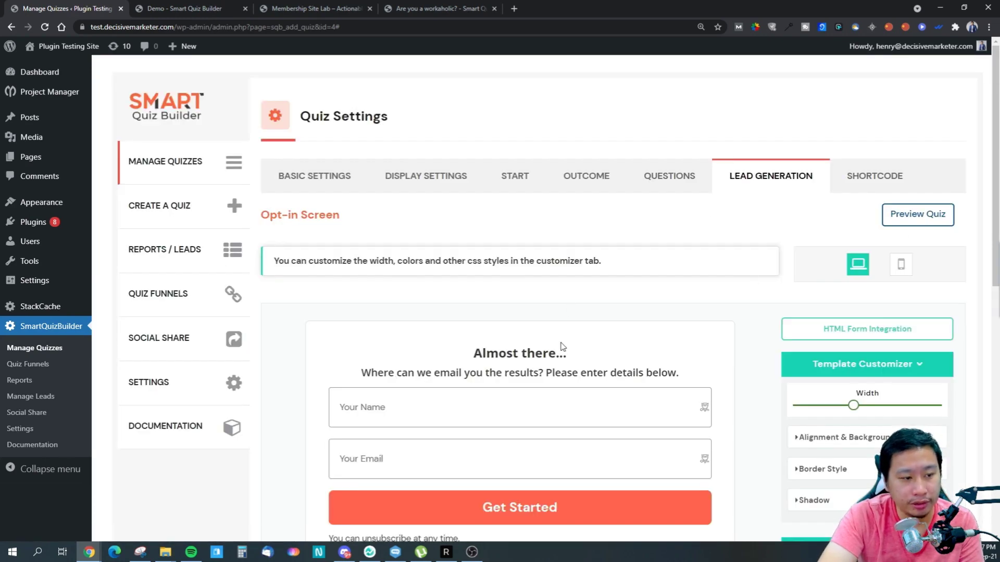
{"action": "left_click", "coordinate": [849, 329]}
{"action": "left_click", "coordinate": [960, 112]}
{"action": "left_click", "coordinate": [960, 113]}
{"action": "left_click", "coordinate": [960, 113]}
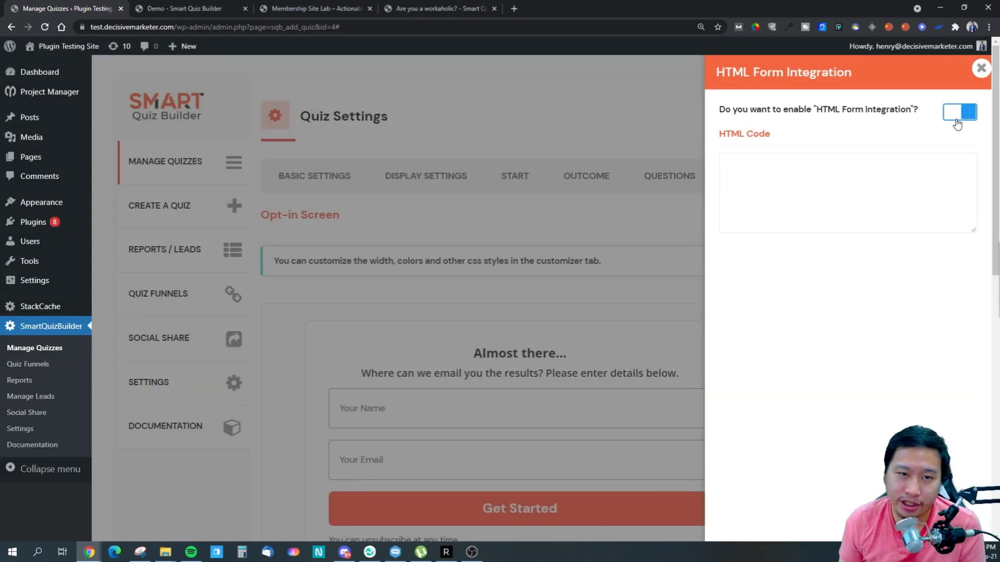
{"action": "left_click", "coordinate": [957, 121]}
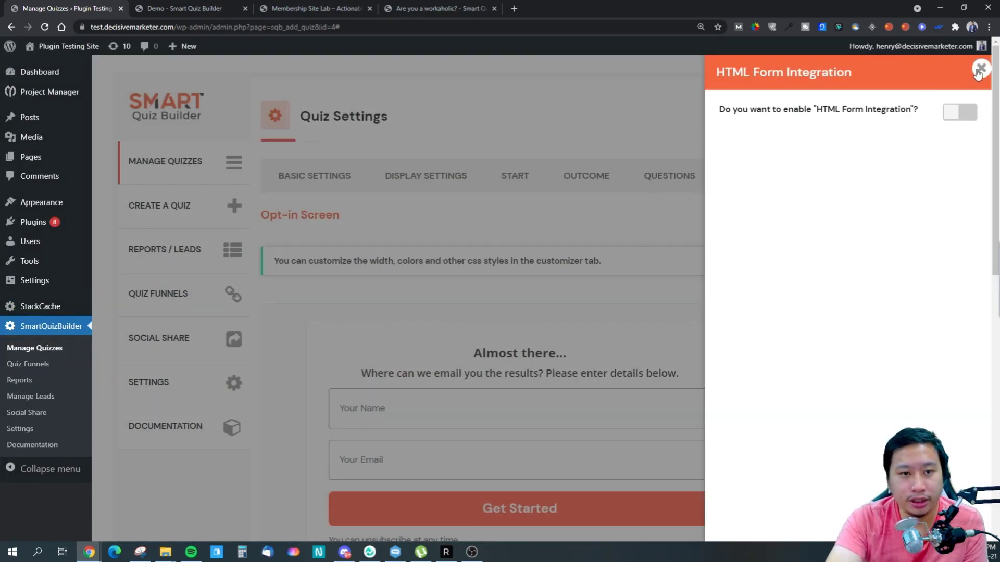
{"action": "left_click", "coordinate": [980, 68]}
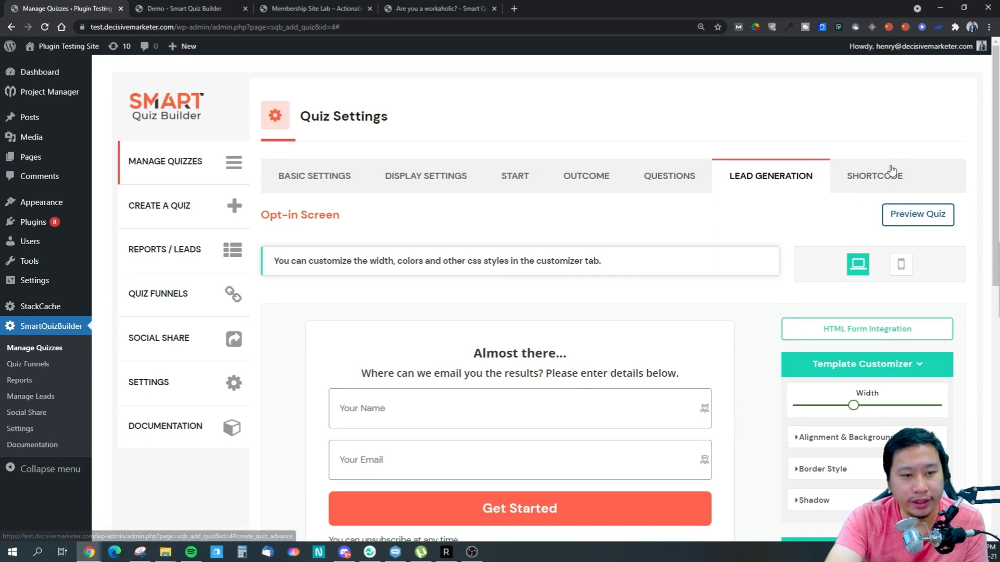
Step: Look over the quiz's shortcode tab and its embed code for other sites
{"action": "left_click", "coordinate": [874, 179]}
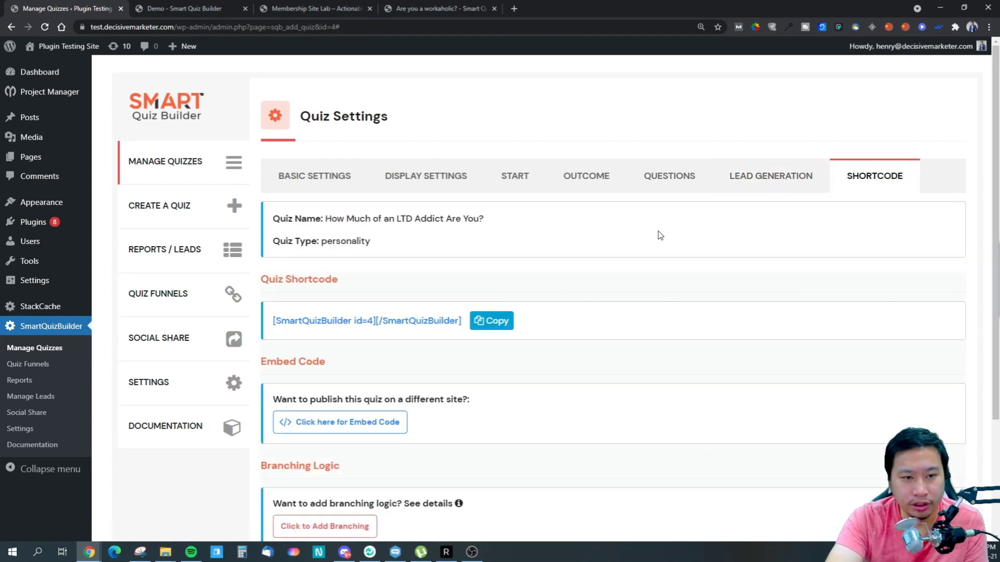
{"action": "scroll", "coordinate": [469, 345], "scroll_direction": "down", "scroll_amount": 1}
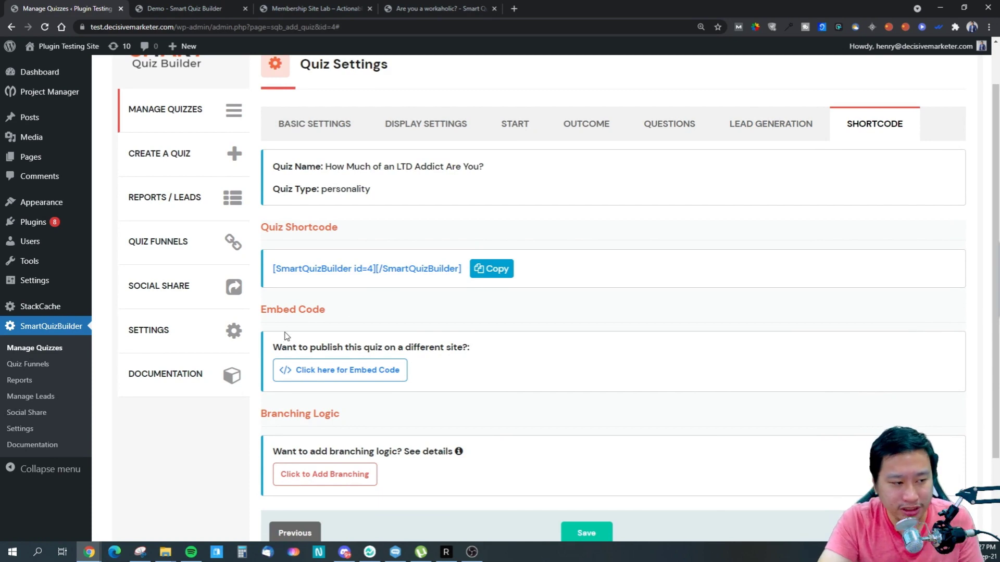
{"action": "left_click_drag", "start_coordinate": [309, 342], "coordinate": [350, 342]}
{"action": "left_click", "coordinate": [374, 342]}
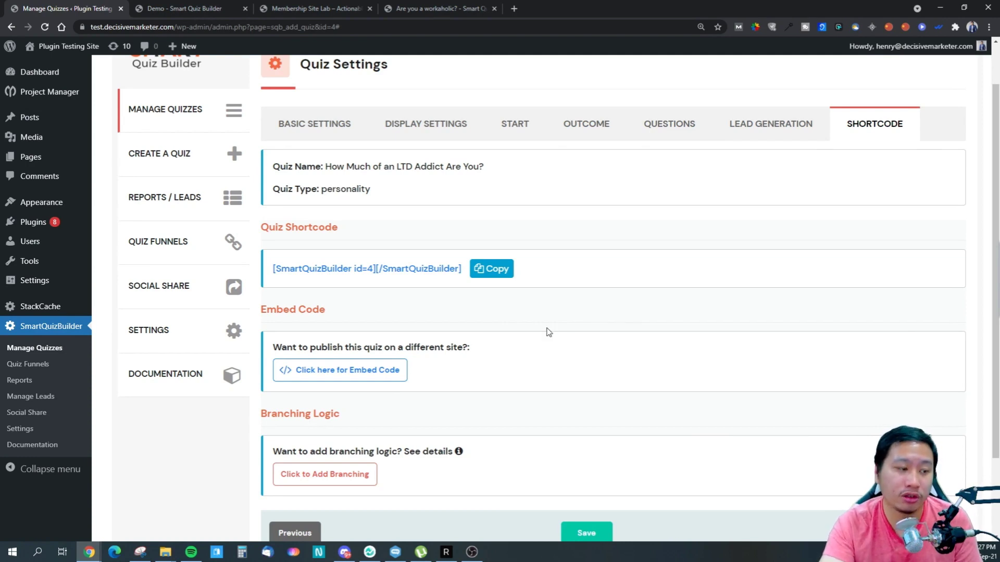
{"action": "left_click", "coordinate": [350, 369]}
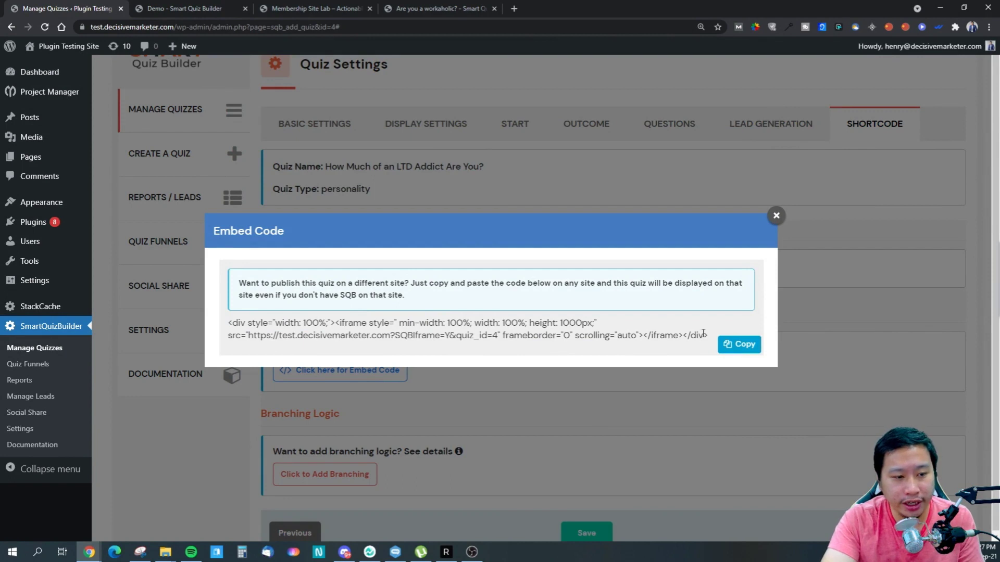
{"action": "left_click", "coordinate": [775, 216]}
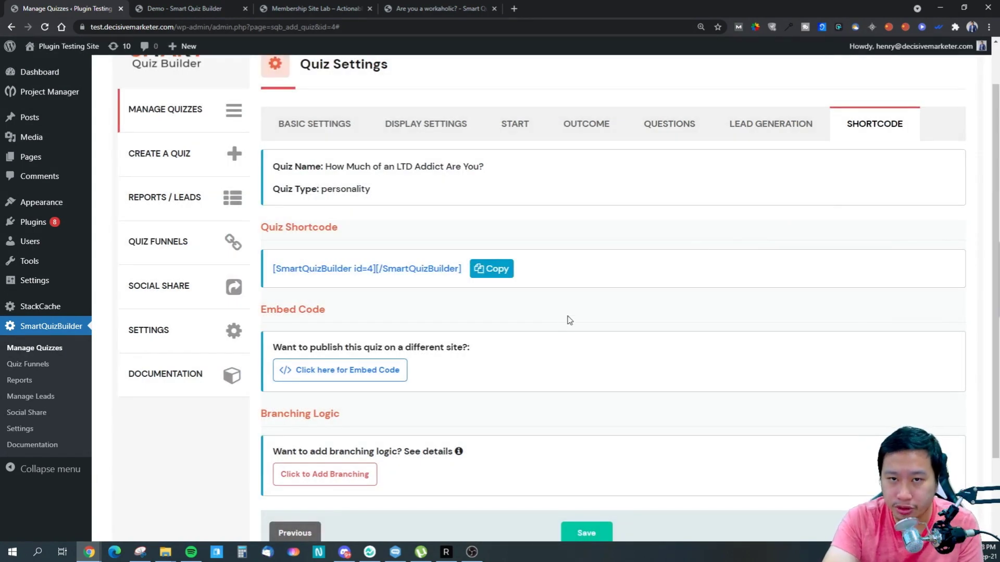
Step: Go to the Reports / Leads dashboard, where every count is 0
{"action": "scroll", "coordinate": [560, 320], "scroll_direction": "down", "scroll_amount": 2}
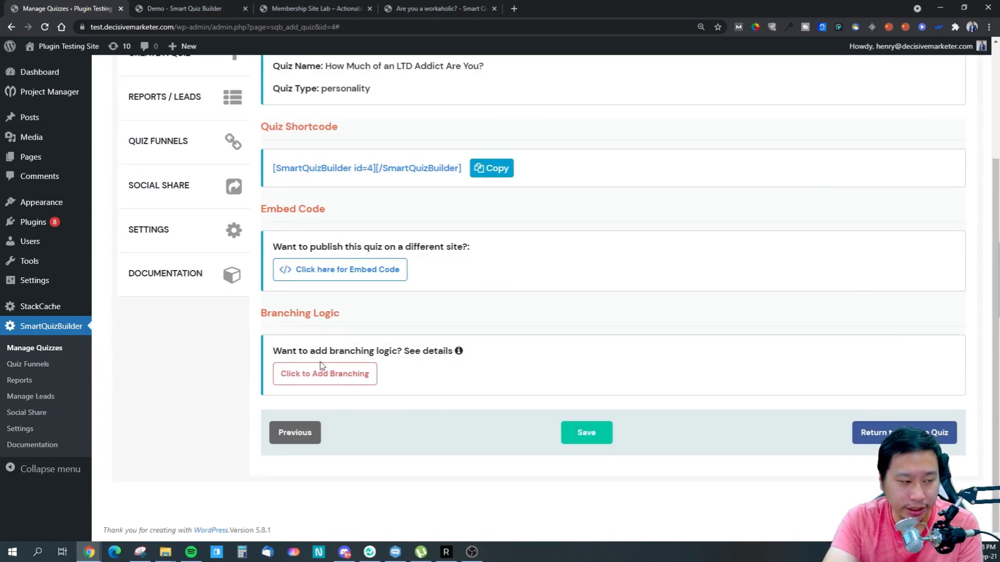
{"action": "scroll", "coordinate": [302, 352], "scroll_direction": "up", "scroll_amount": 1}
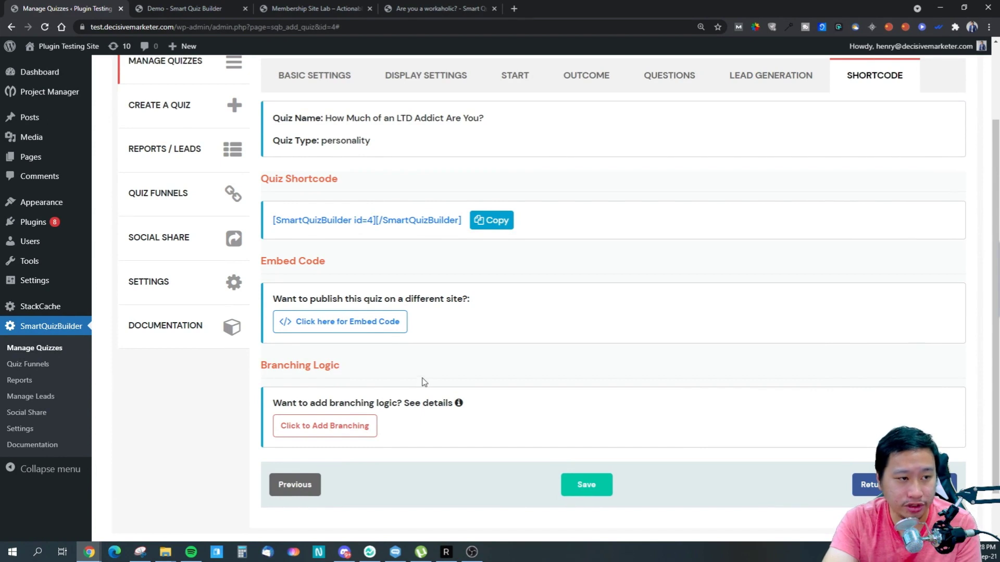
{"action": "scroll", "coordinate": [424, 382], "scroll_direction": "up", "scroll_amount": 2}
{"action": "left_click", "coordinate": [167, 254]}
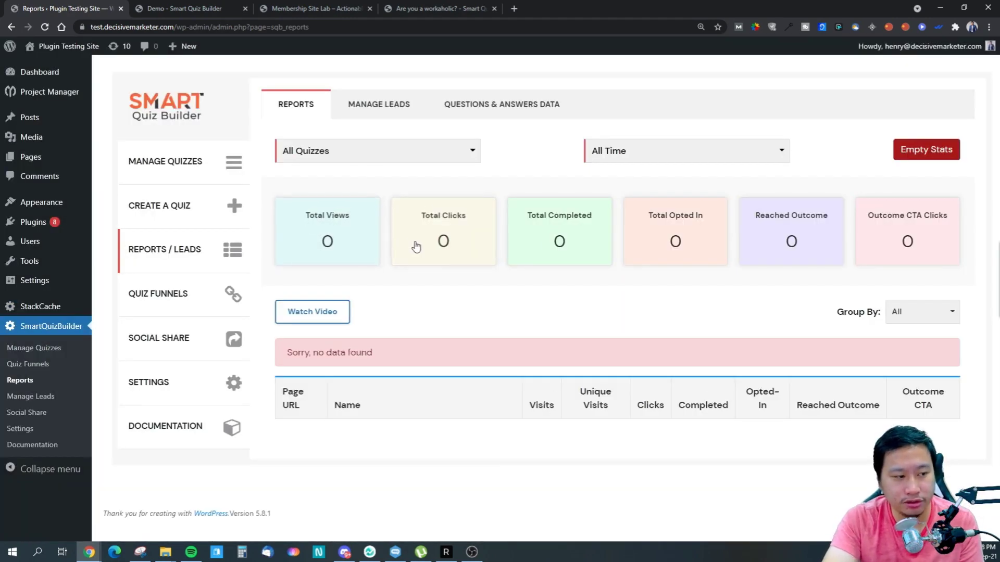
Step: Check the LTD quiz's leads and per-question answer data, all showing 0 viewed and answered
{"action": "left_click", "coordinate": [376, 105]}
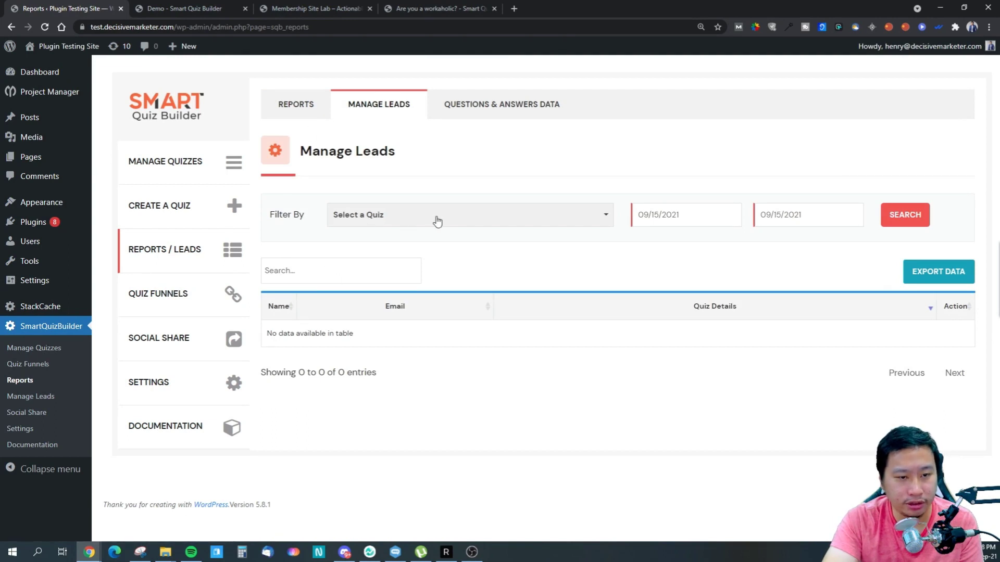
{"action": "left_click", "coordinate": [497, 111]}
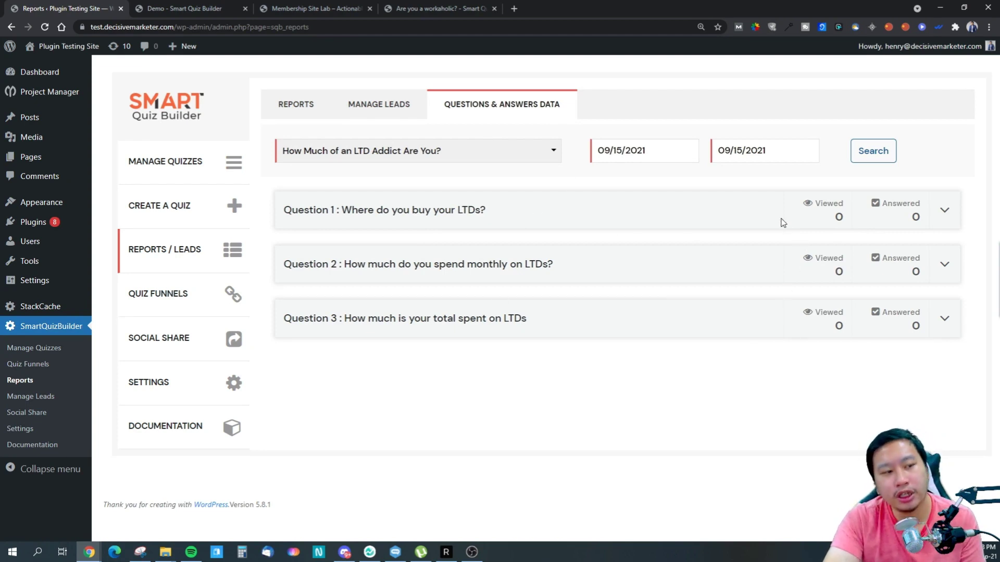
{"action": "left_click", "coordinate": [938, 279]}
{"action": "left_click", "coordinate": [935, 270]}
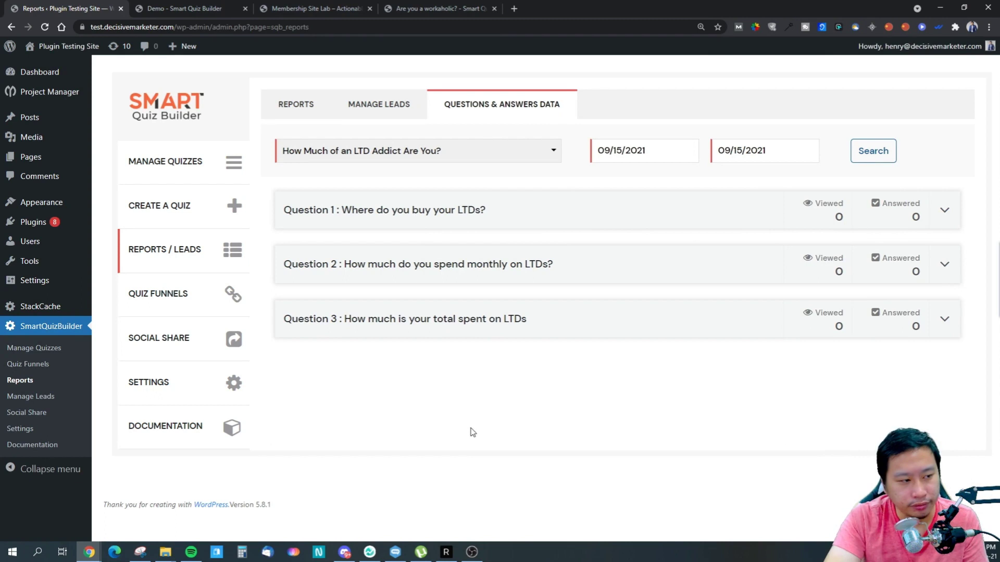
{"action": "left_click", "coordinate": [178, 298]}
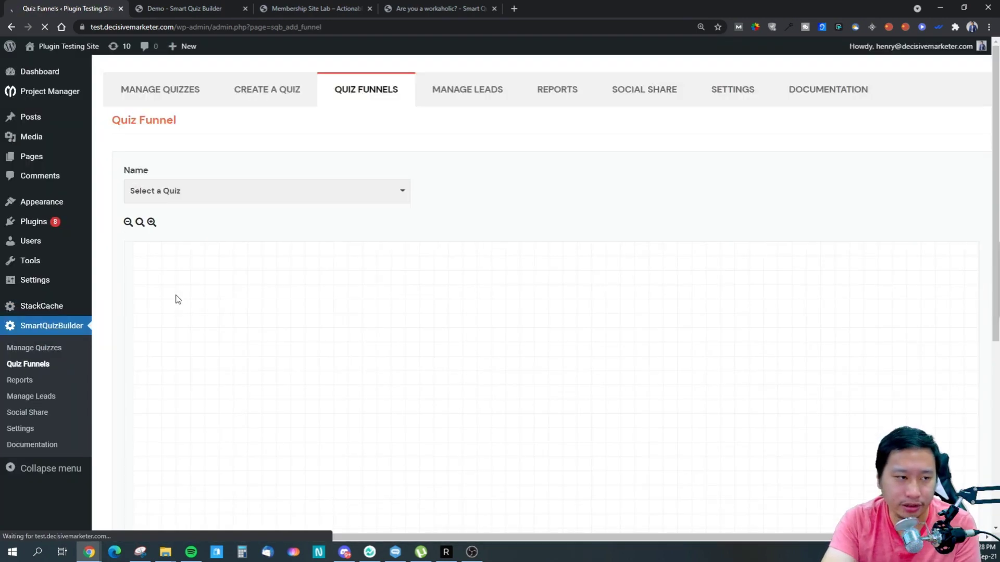
Step: Load the 'How Much of an LTD Addict Are You?' funnel and spread out its question nodes
{"action": "left_click", "coordinate": [243, 192]}
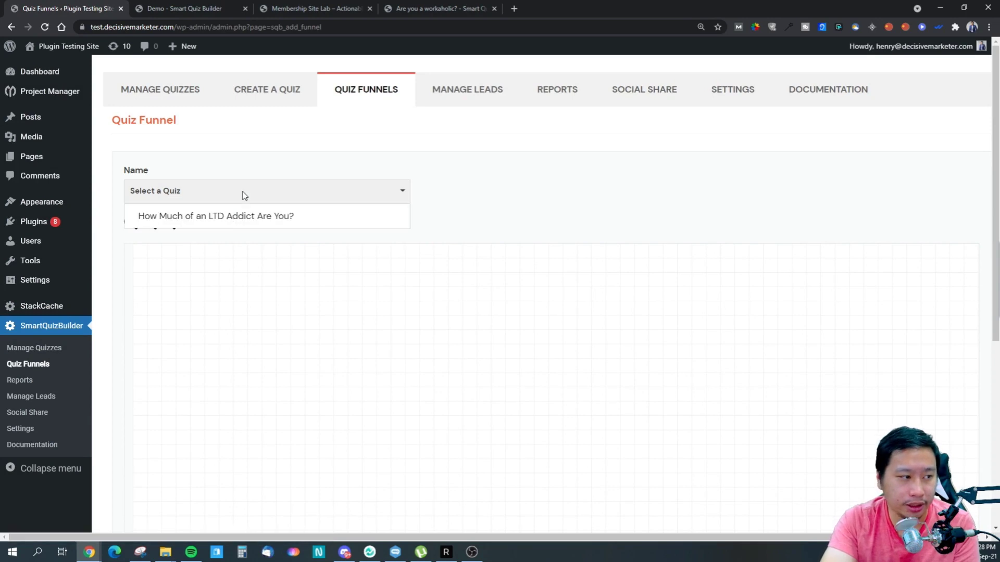
{"action": "left_click", "coordinate": [253, 214]}
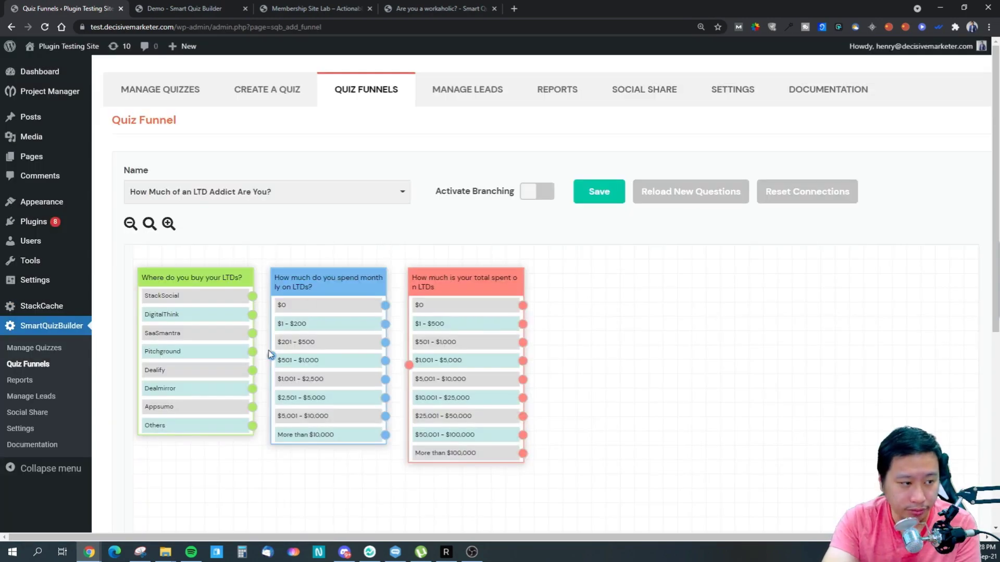
{"action": "left_click_drag", "start_coordinate": [421, 349], "coordinate": [677, 339]}
{"action": "left_click_drag", "start_coordinate": [346, 395], "coordinate": [553, 416]}
Step: Link the StackSocial, DigitalThink, SaaSmantra and Pitchground answers to the monthly-spend question
{"action": "left_click_drag", "start_coordinate": [252, 295], "coordinate": [478, 383]}
{"action": "left_click_drag", "start_coordinate": [250, 313], "coordinate": [474, 482]}
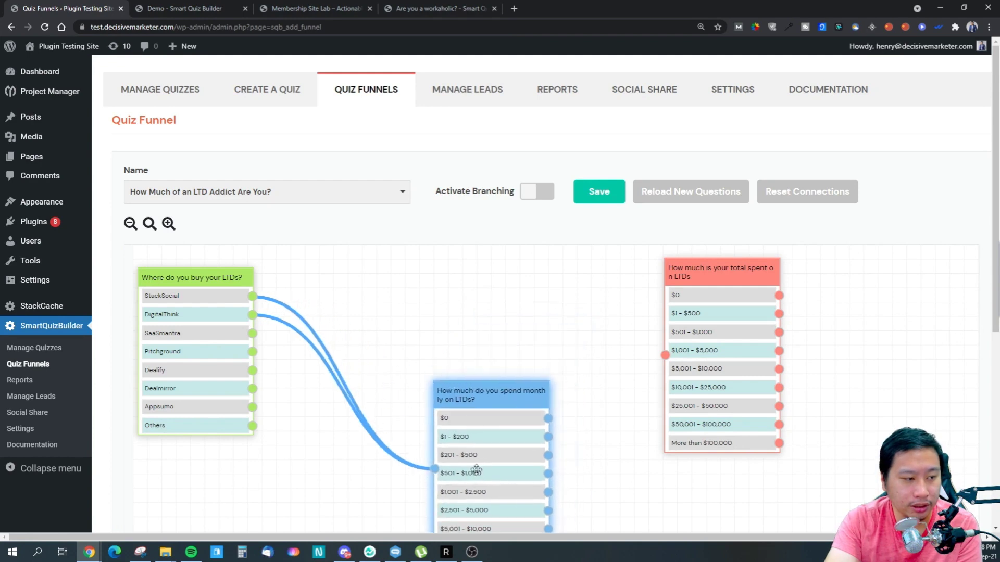
{"action": "scroll", "coordinate": [473, 469], "scroll_direction": "down", "scroll_amount": 2}
{"action": "left_click_drag", "start_coordinate": [253, 229], "coordinate": [434, 365]}
{"action": "left_click_drag", "start_coordinate": [252, 248], "coordinate": [434, 365]}
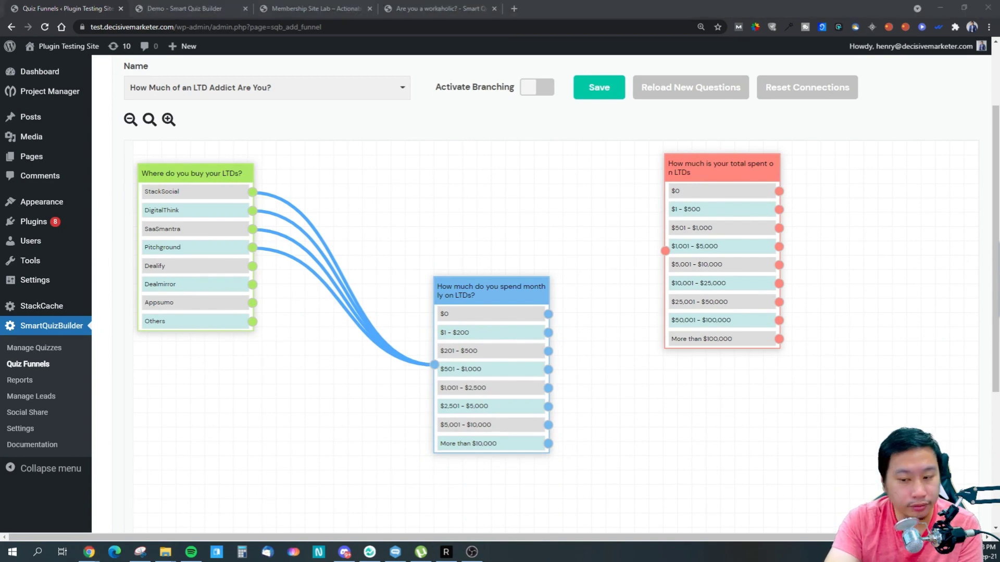
Step: Try linking the Dealify answer to the total-spent question, dismissing the multiple-answer warnings
{"action": "left_click_drag", "start_coordinate": [252, 267], "coordinate": [678, 207]}
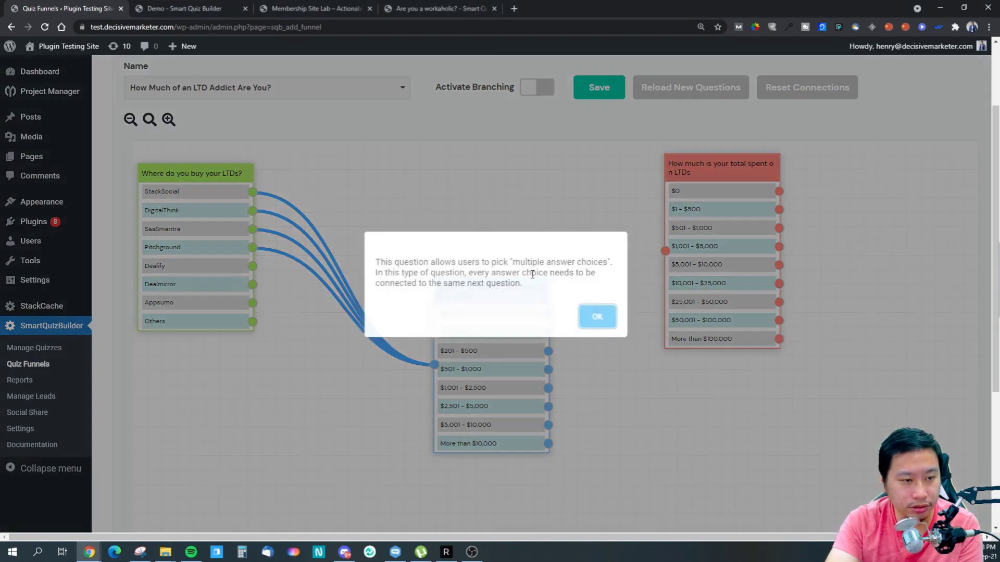
{"action": "left_click", "coordinate": [601, 319]}
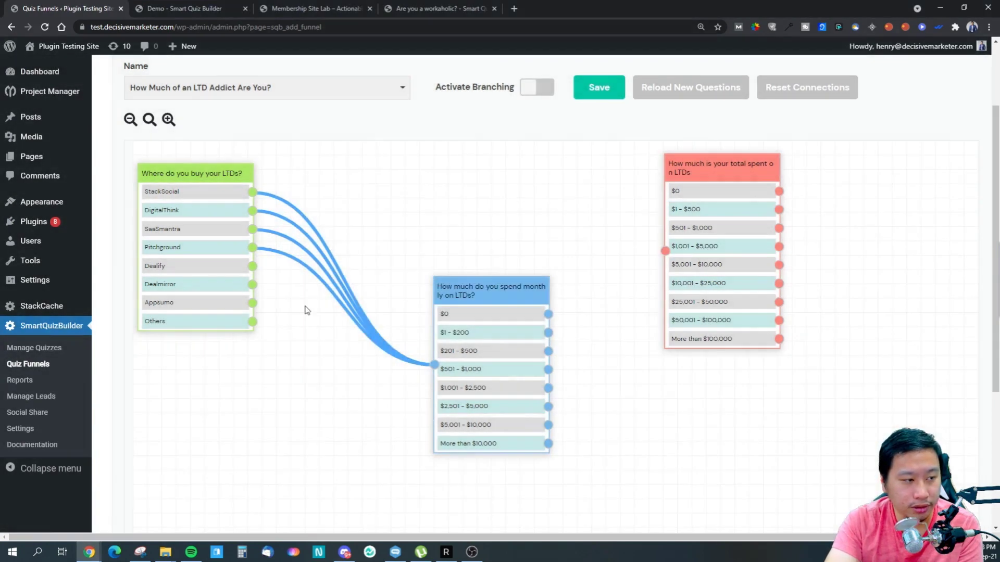
{"action": "left_click_drag", "start_coordinate": [247, 268], "coordinate": [666, 250]}
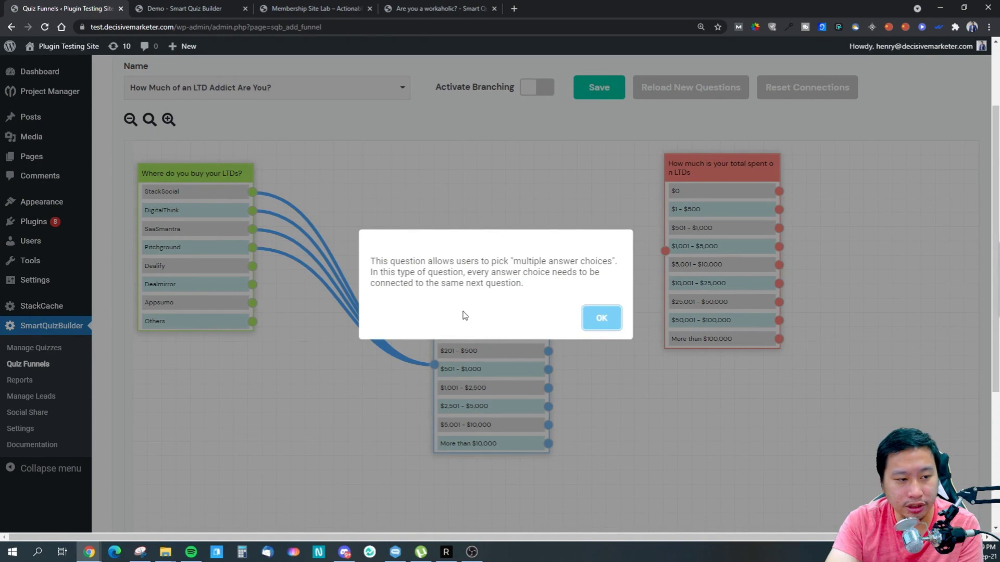
{"action": "left_click", "coordinate": [599, 319]}
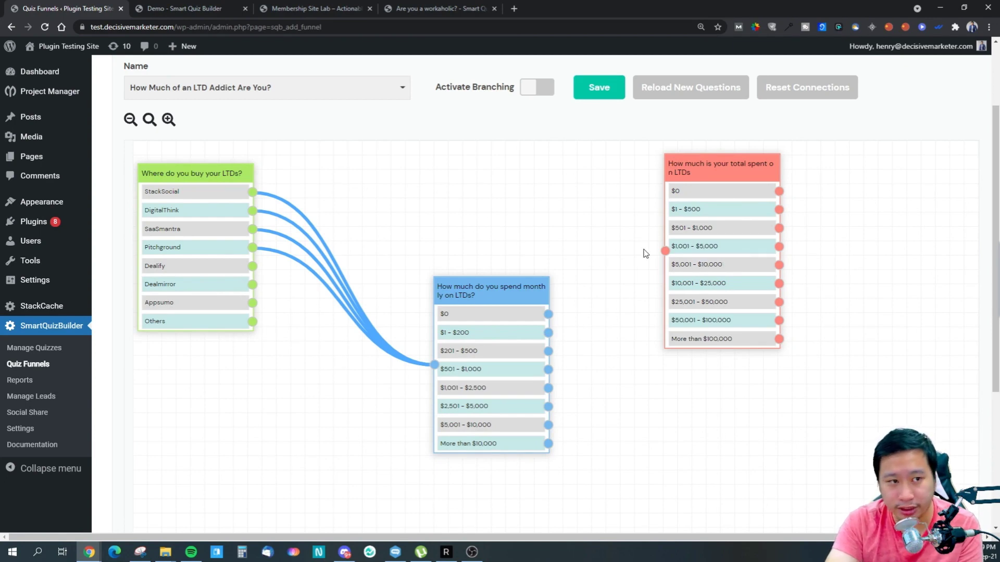
{"action": "scroll", "coordinate": [542, 250], "scroll_direction": "up", "scroll_amount": 3}
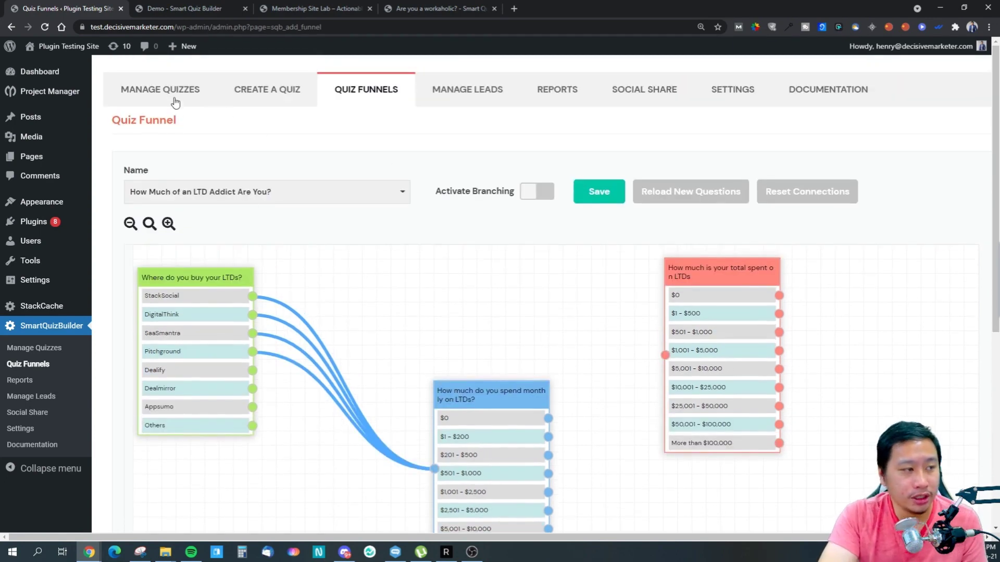
Step: Go from the saved quizzes list to the Social Share settings page
{"action": "left_click", "coordinate": [175, 103]}
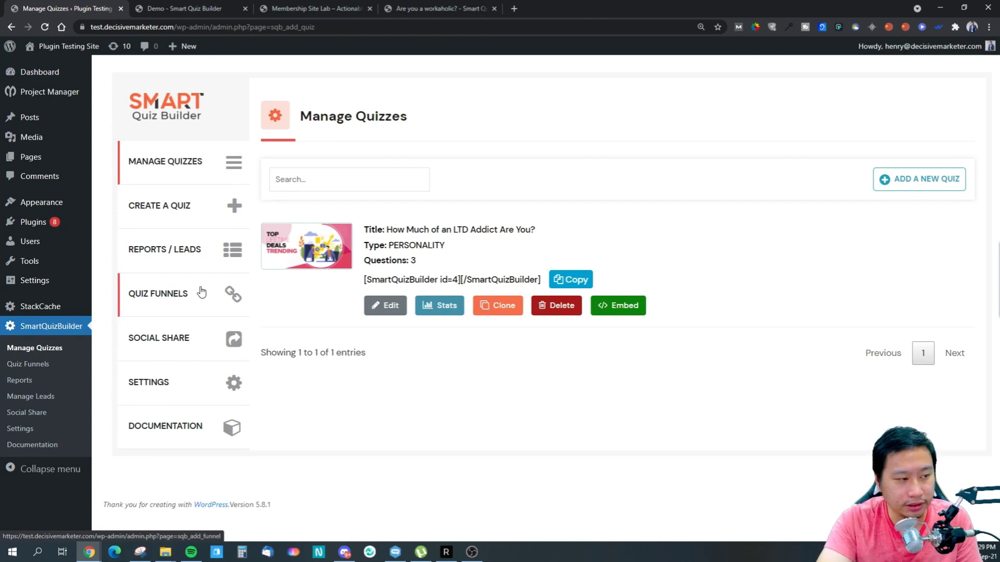
{"action": "left_click", "coordinate": [175, 341]}
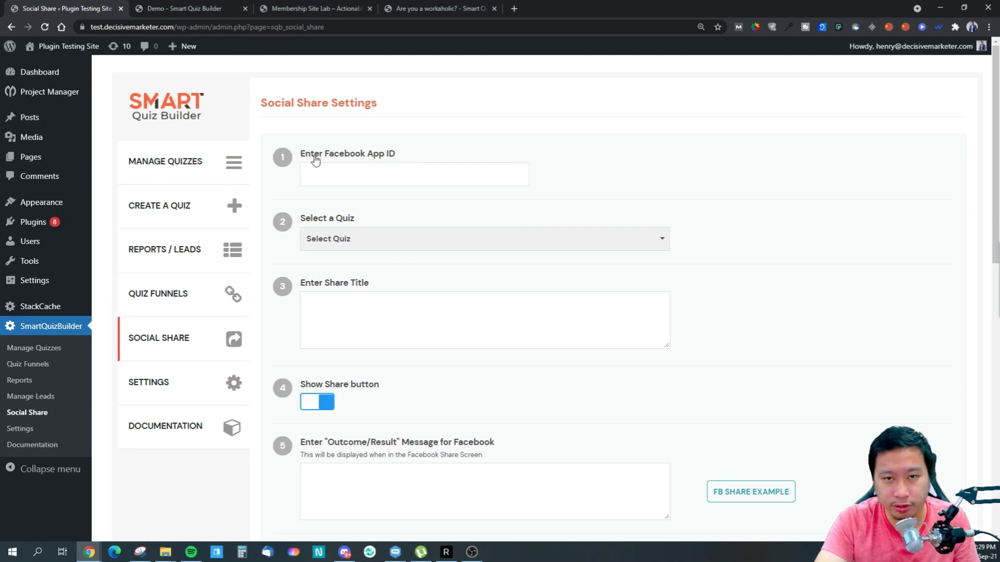
Step: Select 'How Much of an LTD Addict Are You?' as the quiz to share
{"action": "left_click", "coordinate": [369, 240]}
{"action": "left_click", "coordinate": [347, 264]}
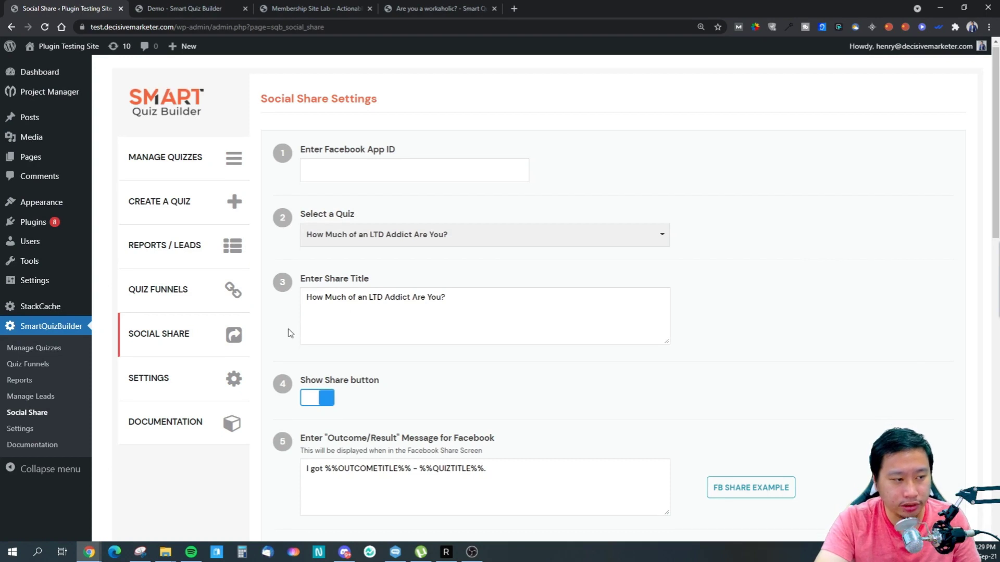
{"action": "scroll", "coordinate": [365, 244], "scroll_direction": "down", "scroll_amount": 3}
{"action": "triple_click", "coordinate": [476, 145]}
Step: Review the auto-filled share title and Facebook/Twitter result messages
{"action": "scroll", "coordinate": [448, 260], "scroll_direction": "down", "scroll_amount": 7}
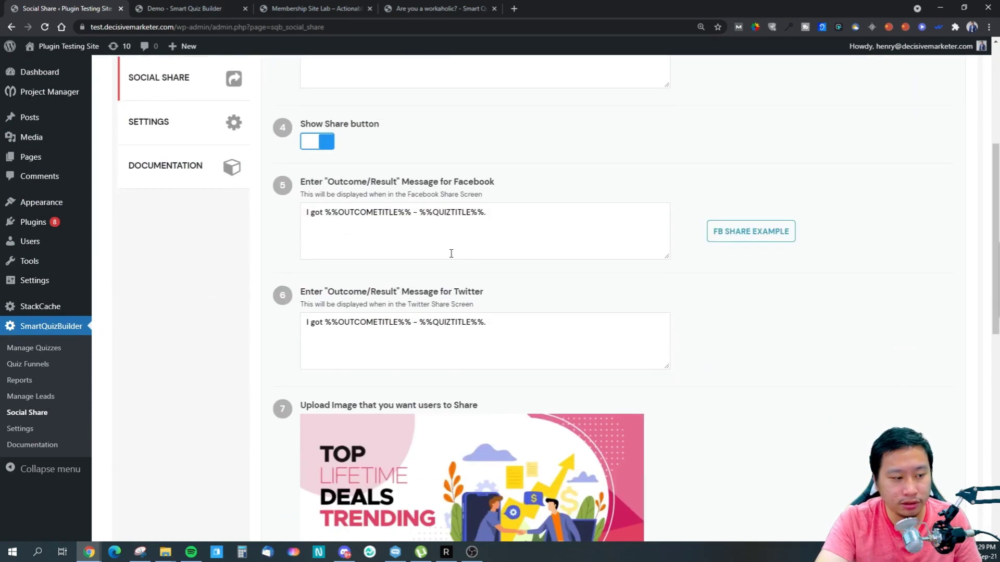
{"action": "scroll", "coordinate": [432, 294], "scroll_direction": "down", "scroll_amount": 5}
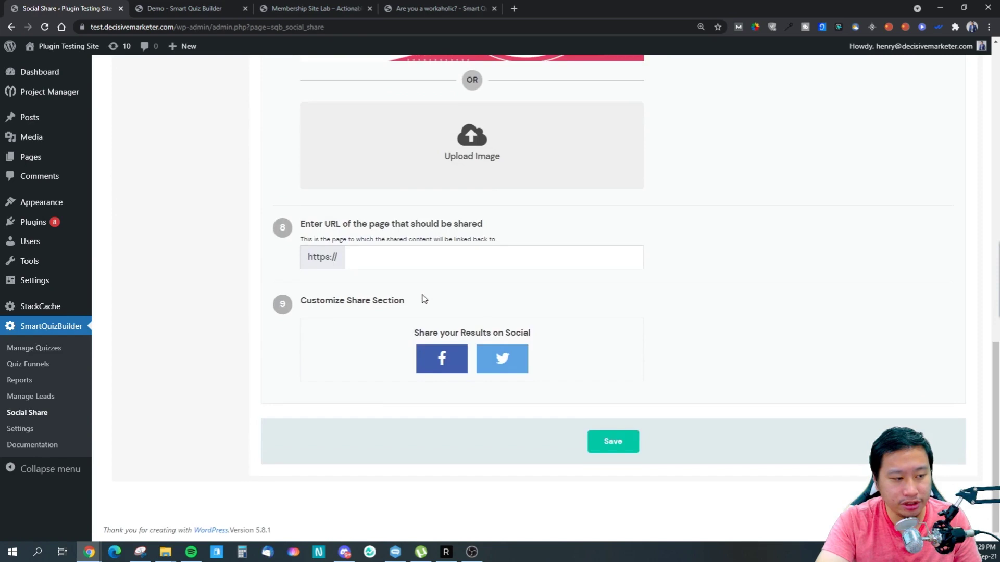
{"action": "scroll", "coordinate": [423, 292], "scroll_direction": "up", "scroll_amount": 13}
{"action": "scroll", "coordinate": [426, 295], "scroll_direction": "up", "scroll_amount": 2}
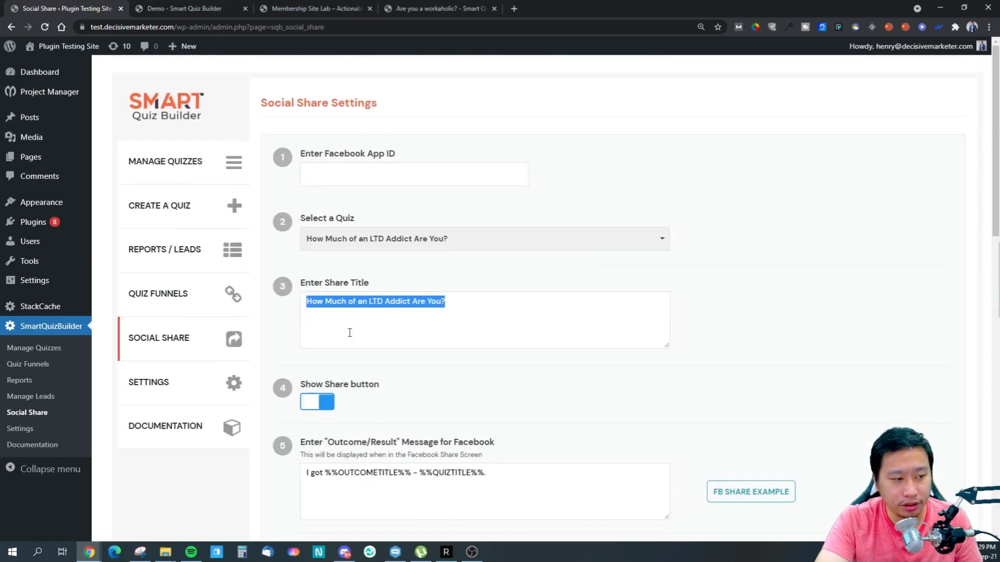
{"action": "scroll", "coordinate": [349, 332], "scroll_direction": "down", "scroll_amount": 3}
{"action": "scroll", "coordinate": [341, 355], "scroll_direction": "down", "scroll_amount": 7}
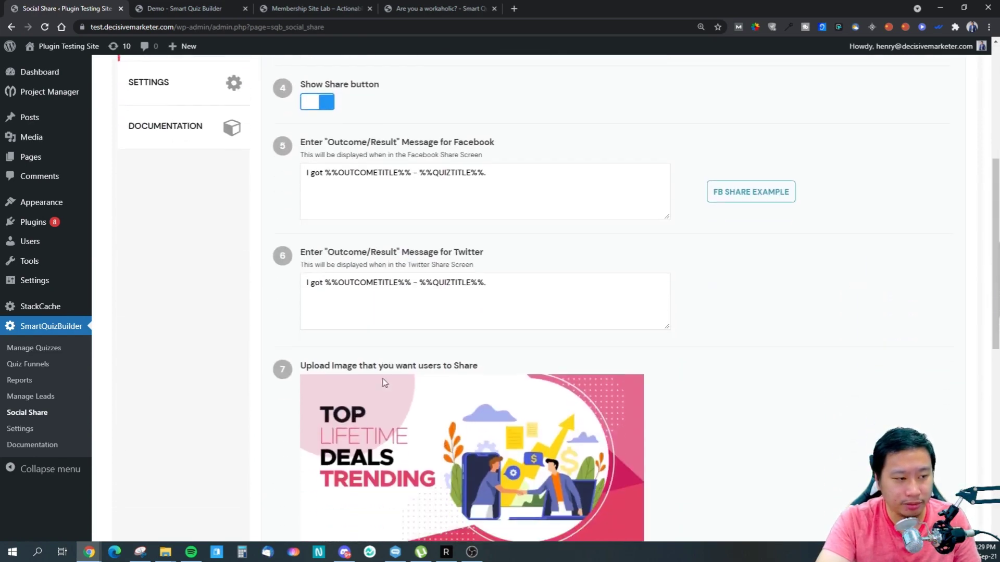
{"action": "scroll", "coordinate": [518, 345], "scroll_direction": "down", "scroll_amount": 4}
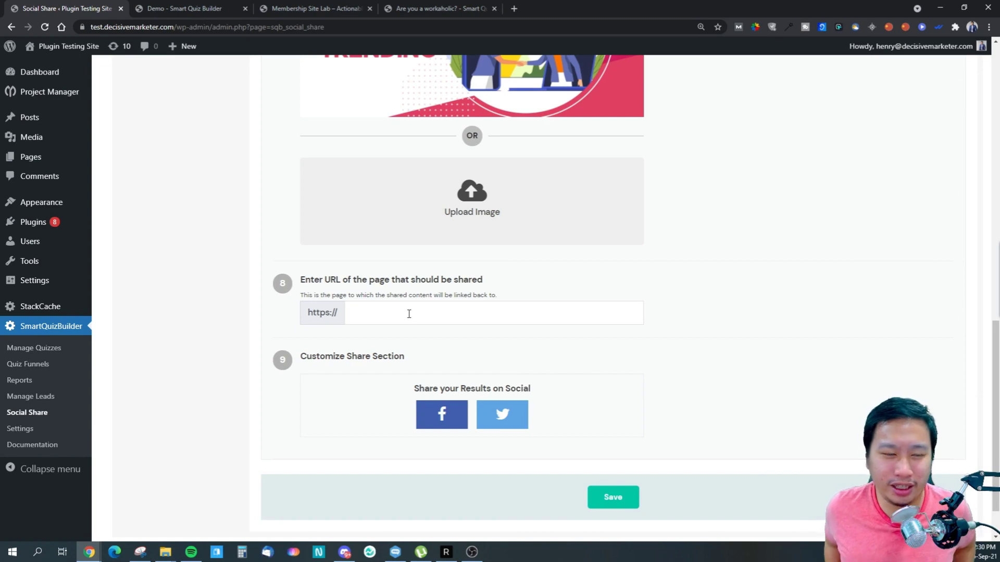
{"action": "scroll", "coordinate": [849, 412], "scroll_direction": "up", "scroll_amount": 15}
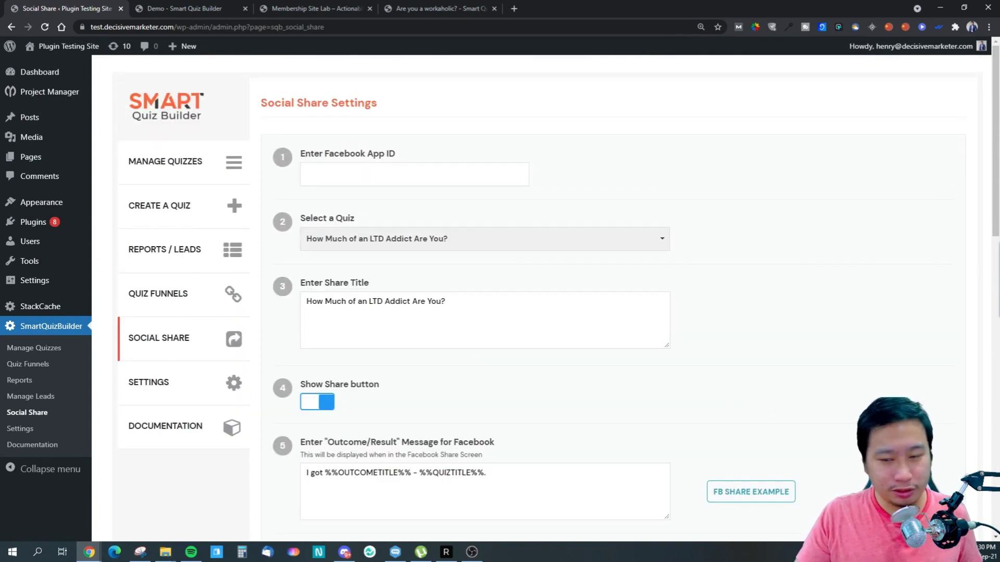
{"action": "key", "text": "alt+Tab"}
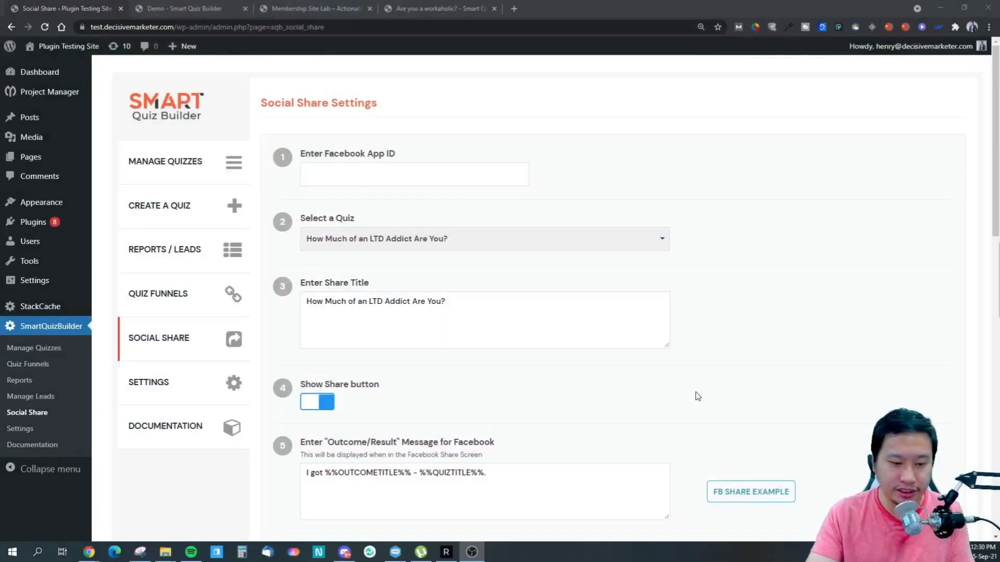
{"action": "scroll", "coordinate": [698, 397], "scroll_direction": "down", "scroll_amount": 3}
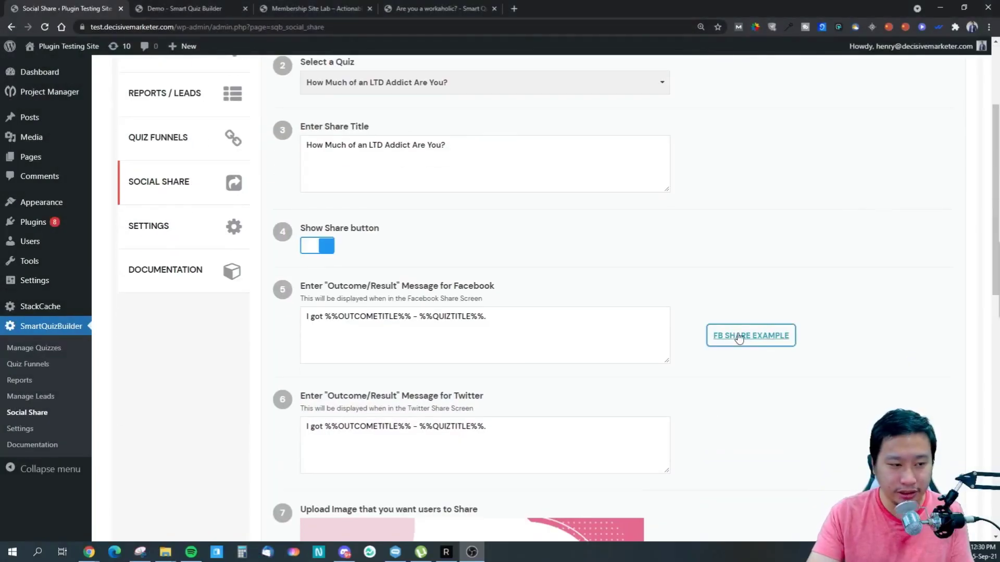
{"action": "left_click", "coordinate": [740, 335]}
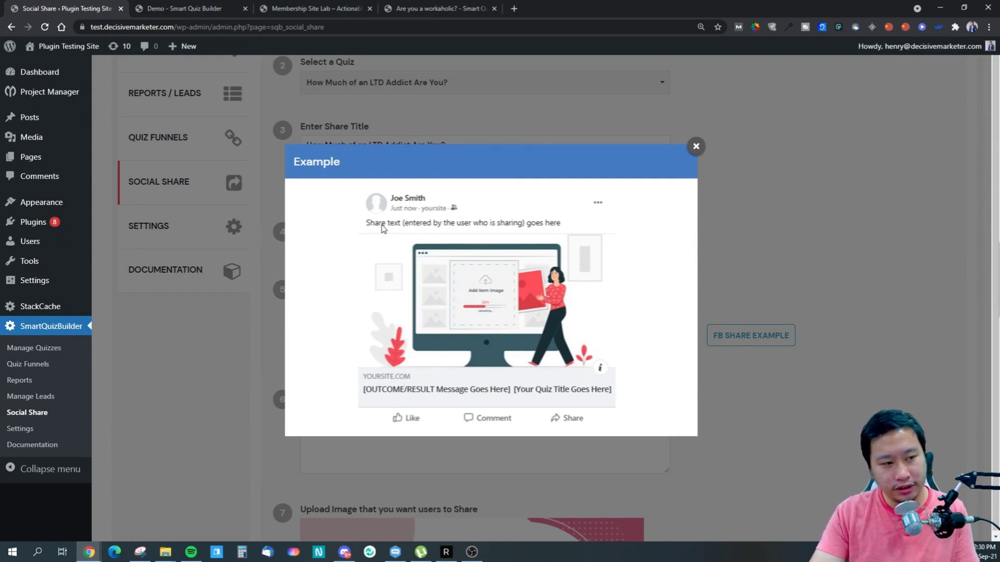
{"action": "left_click", "coordinate": [696, 147]}
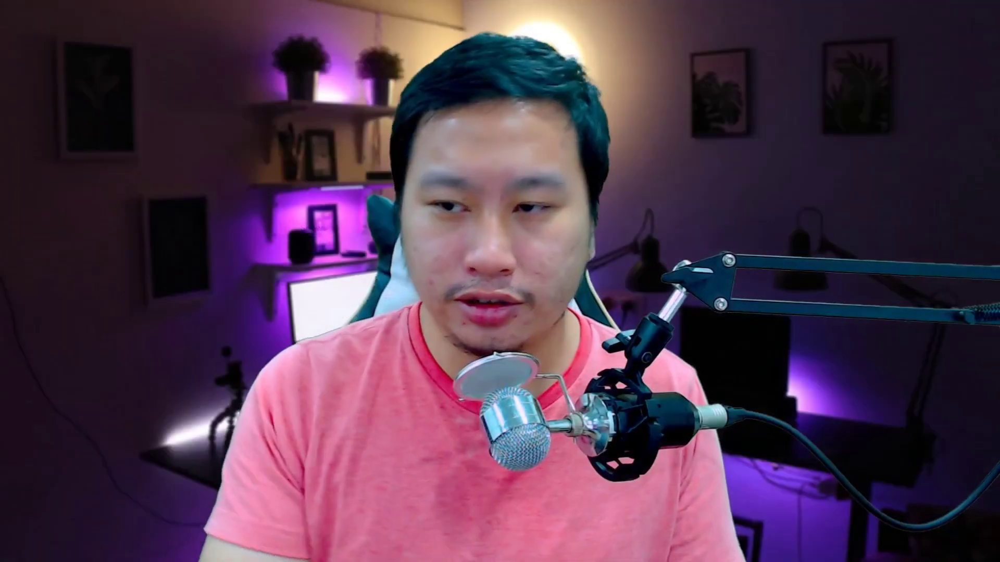